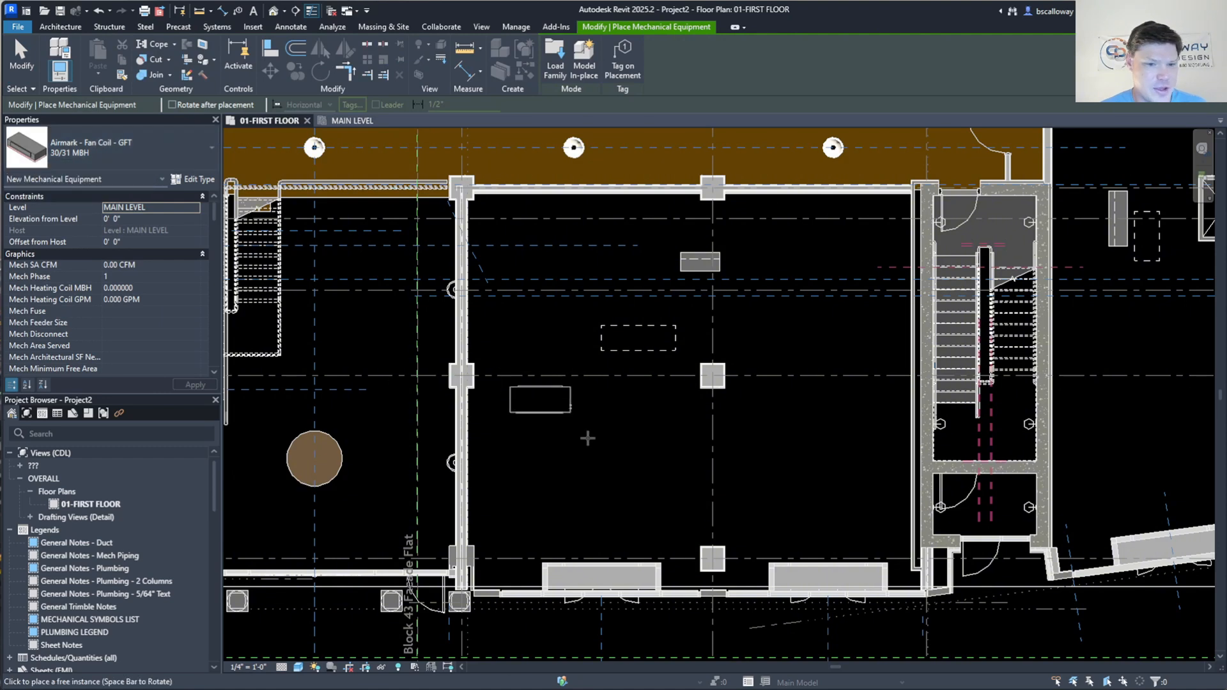
Place the Airmark GFT 30/31 MBH fan coil in the room left of the stairs and set its elevation from level to 10' 0".
{"action": "left_click", "coordinate": [646, 424]}
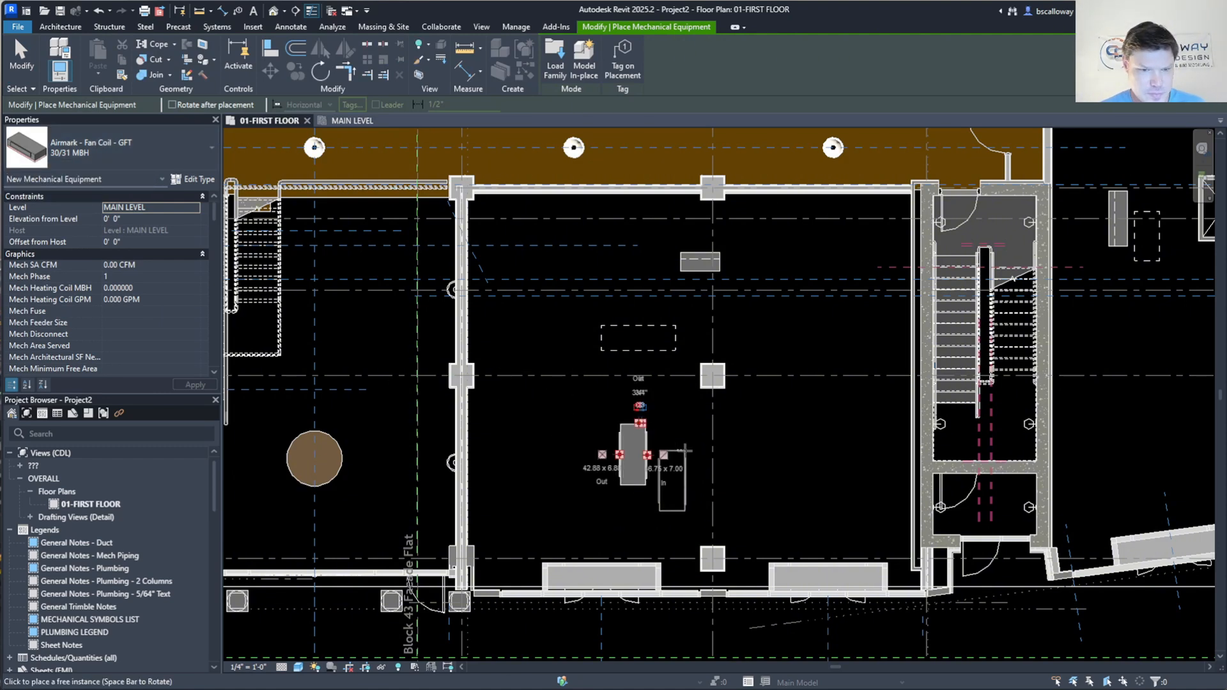
{"action": "key", "text": "Escape"}
{"action": "scroll", "coordinate": [658, 449], "scroll_direction": "up", "scroll_amount": 2}
{"action": "left_click", "coordinate": [633, 454]}
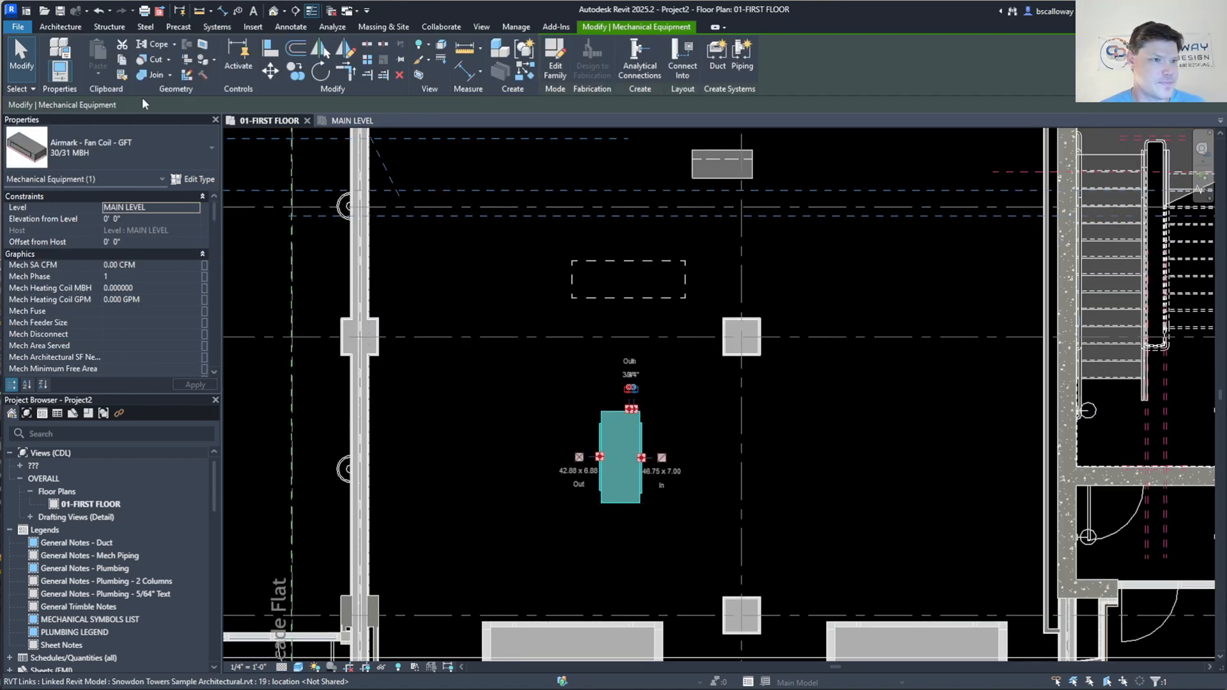
{"action": "left_click", "coordinate": [116, 220]}
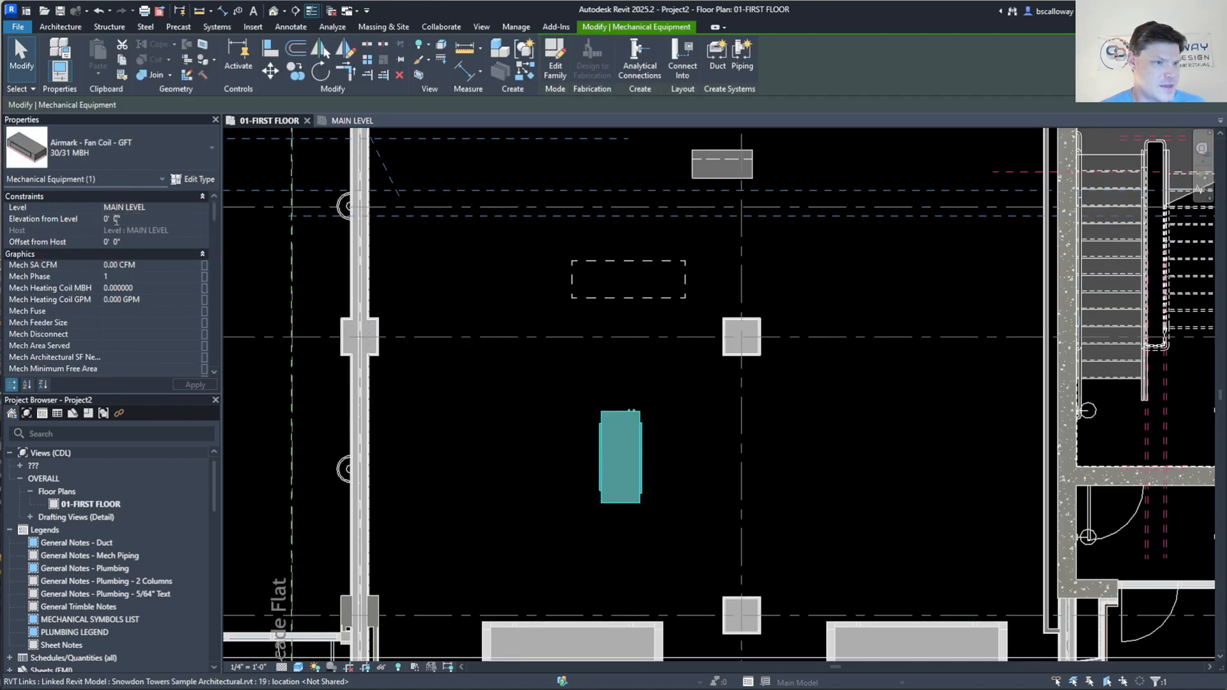
{"action": "type", "text": "10"}
{"action": "key", "text": "Return"}
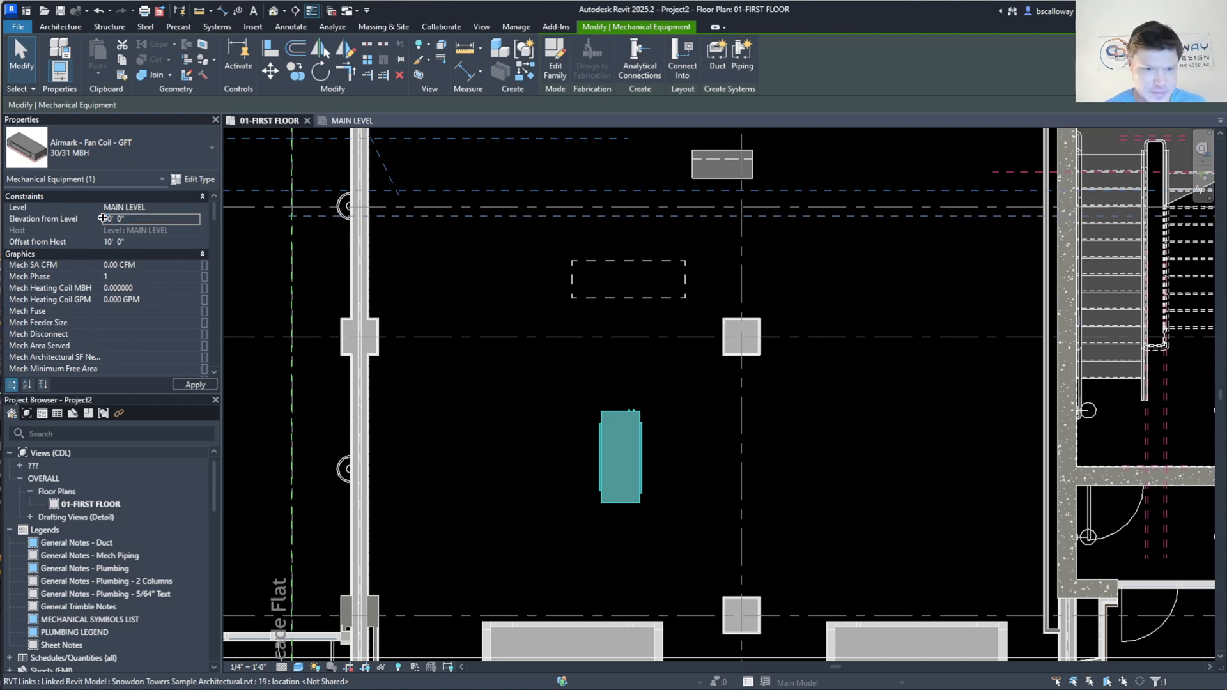
{"action": "left_click", "coordinate": [893, 443]}
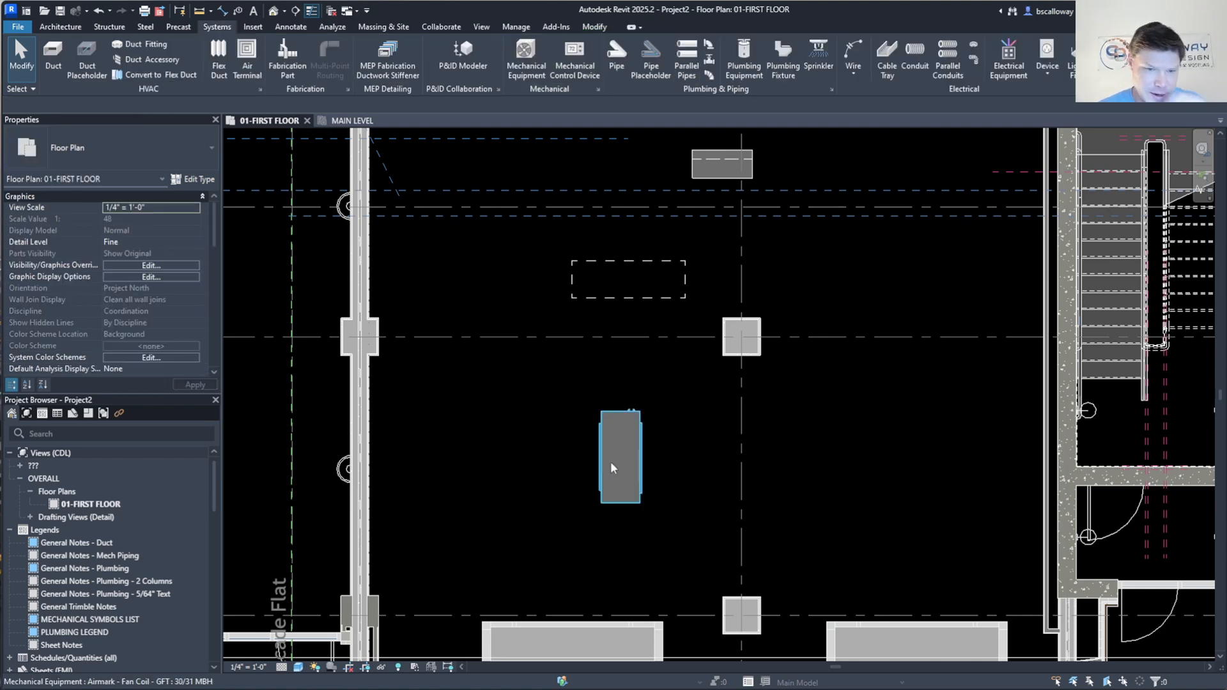
Move the fan coil slightly right, toward the middle column line.
{"action": "left_click", "coordinate": [613, 471]}
{"action": "left_click_drag", "start_coordinate": [623, 467], "coordinate": [653, 463]}
{"action": "left_click", "coordinate": [541, 504]}
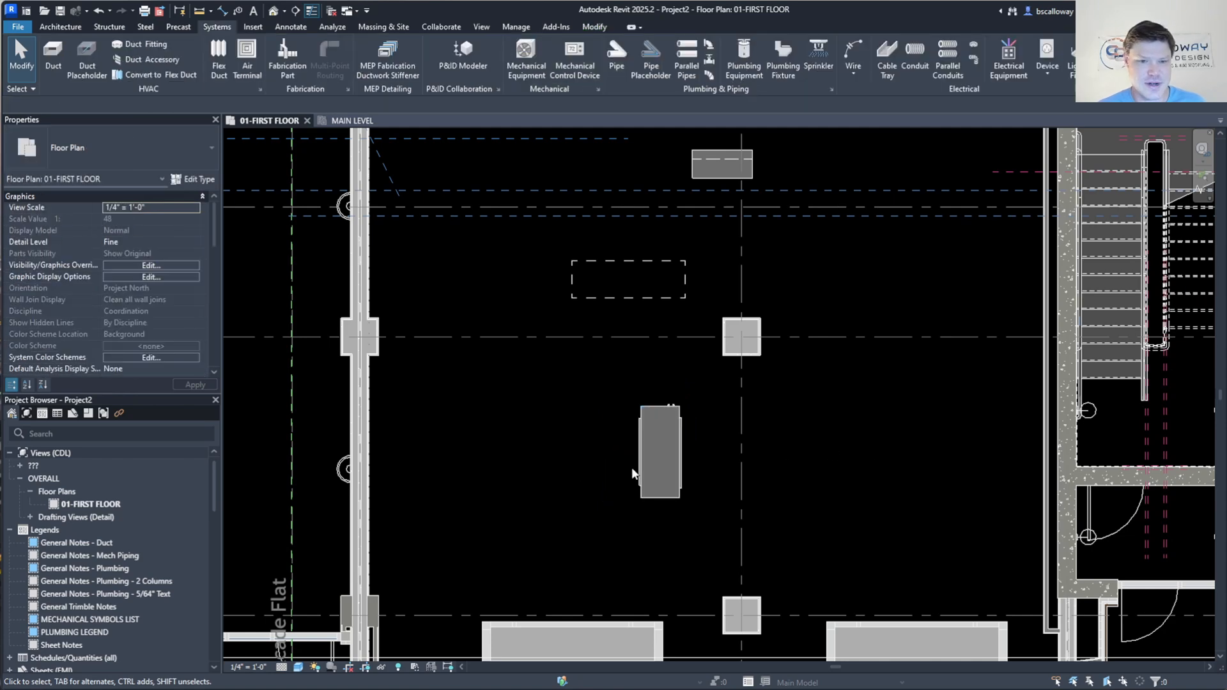
Draw a supply duct from the fan coil's left outlet and continue it straight left about 7' 1" at 24x10.
{"action": "left_click", "coordinate": [631, 467]}
{"action": "left_click", "coordinate": [618, 453]}
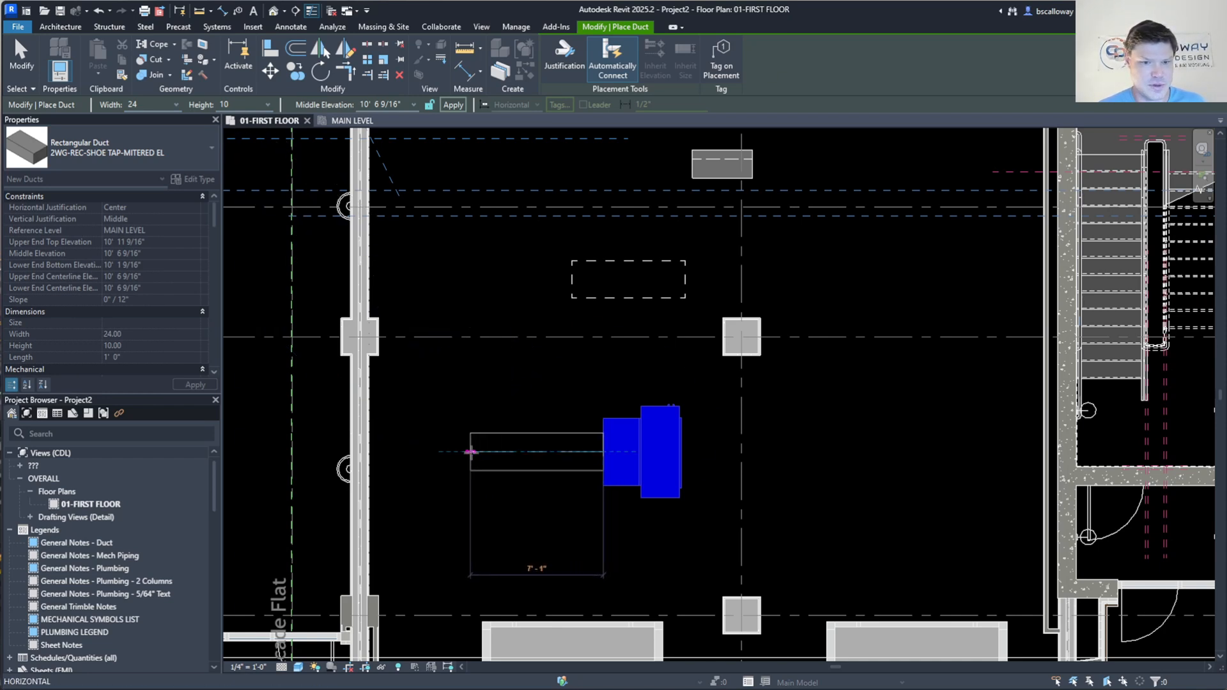
{"action": "left_click", "coordinate": [471, 451]}
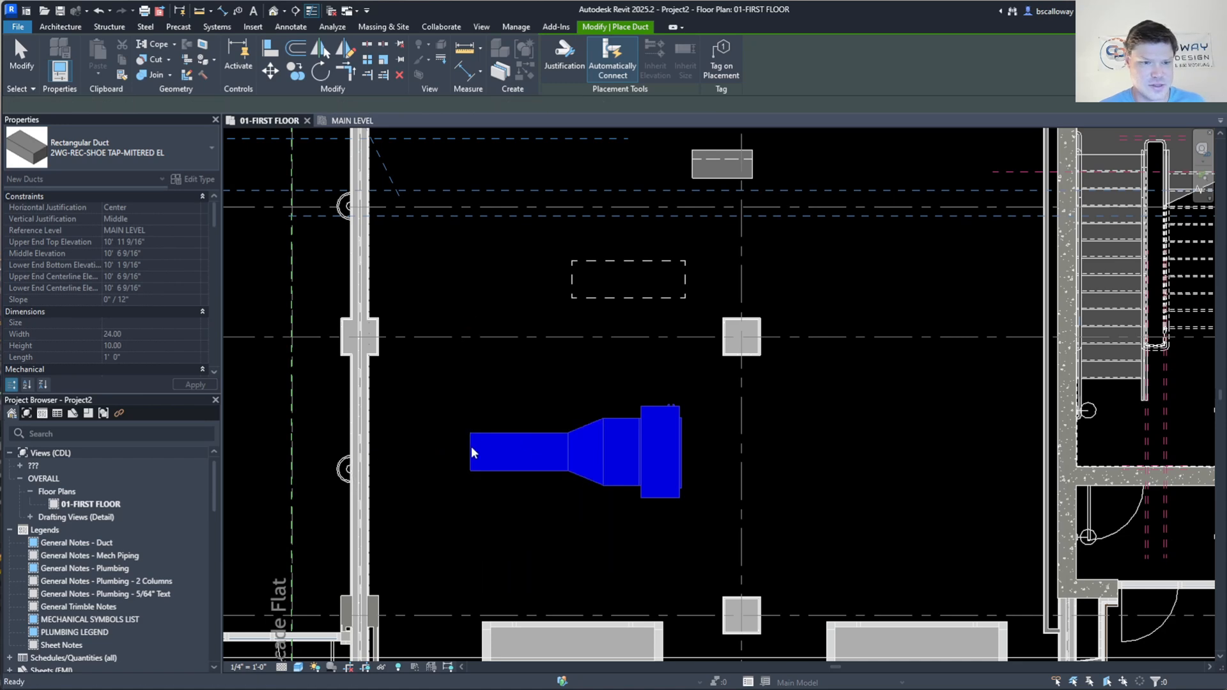
{"action": "key", "text": "Escape"}
{"action": "key", "text": "Escape"}
Cap the open left end of the 24x10 supply duct.
{"action": "left_click", "coordinate": [489, 444]}
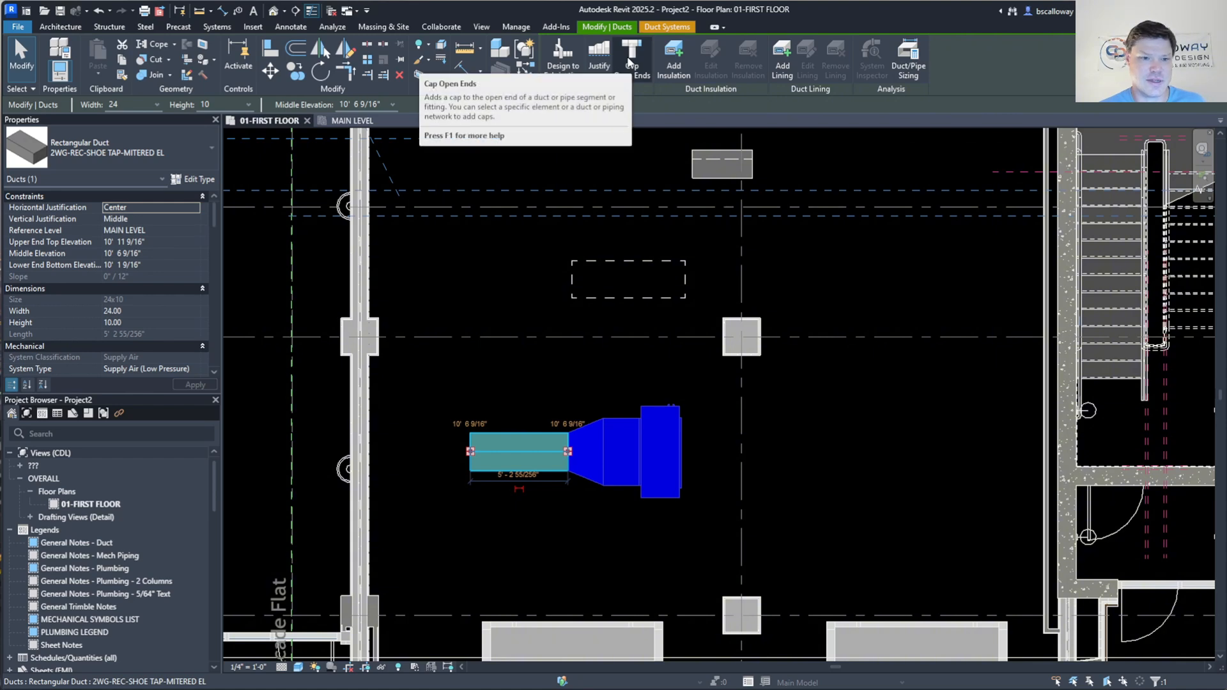
{"action": "left_click", "coordinate": [629, 62]}
{"action": "left_click", "coordinate": [884, 494]}
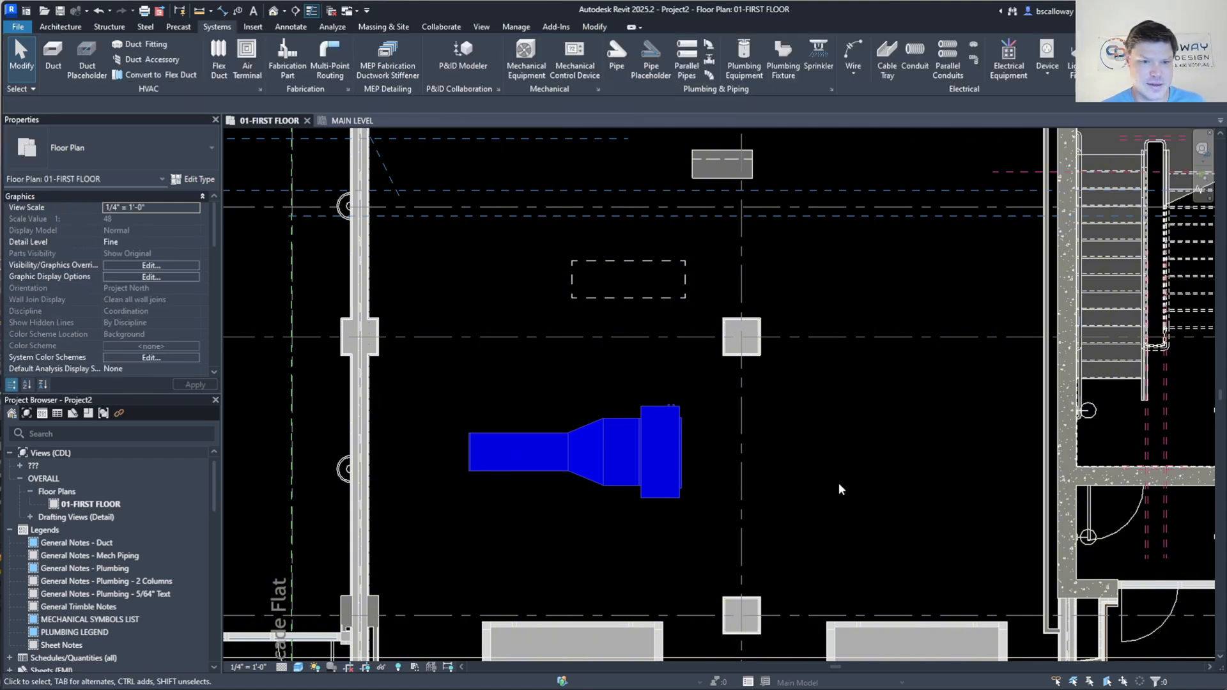
{"action": "scroll", "coordinate": [735, 438], "scroll_direction": "down", "scroll_amount": 2}
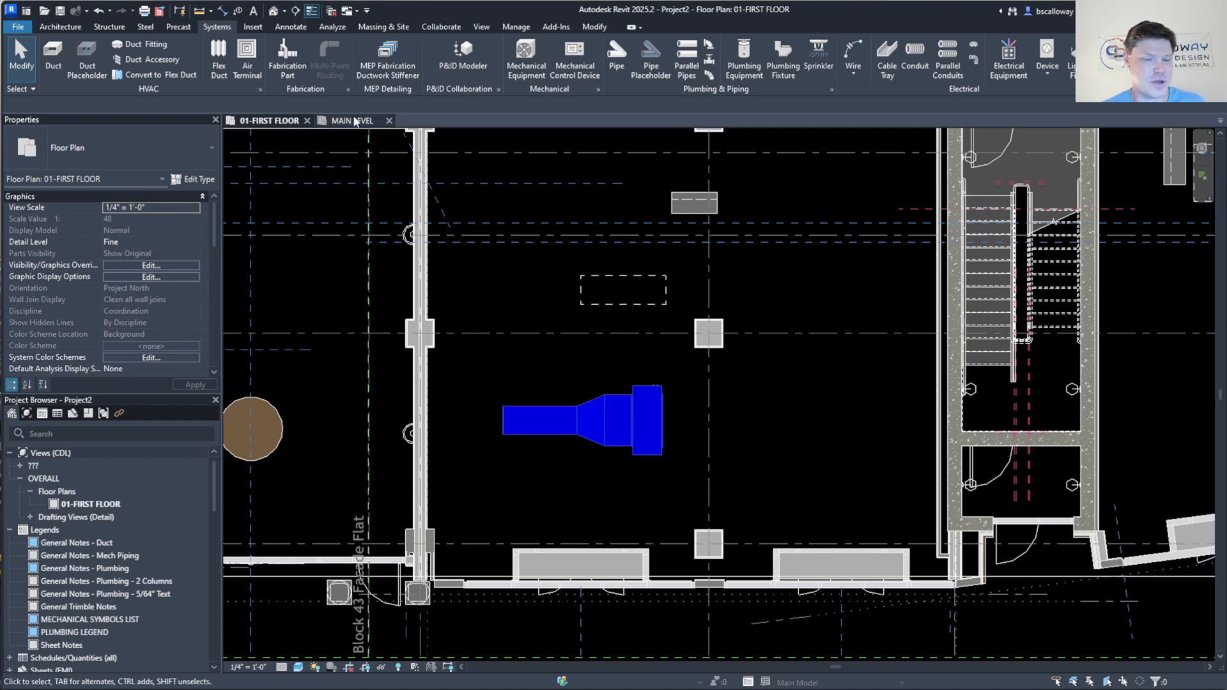
Switch to the MAIN LEVEL ceiling plan and set its detail level to Fine.
{"action": "left_click", "coordinate": [355, 121]}
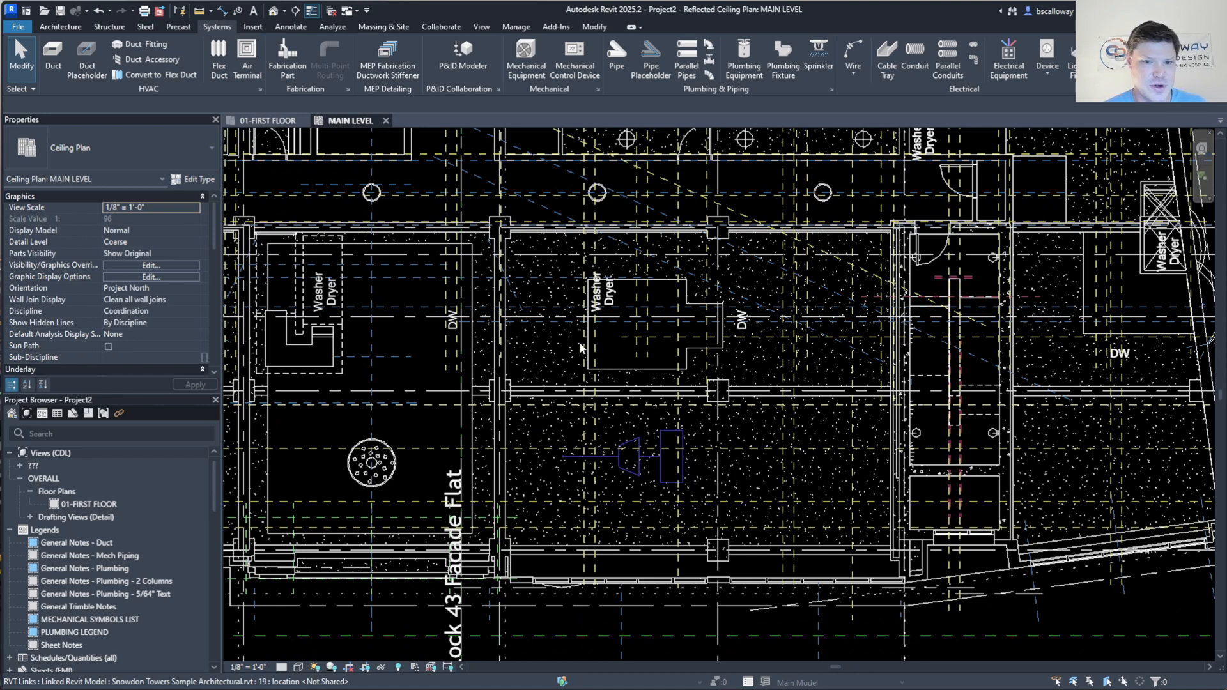
{"action": "left_click", "coordinate": [298, 668]}
{"action": "left_click", "coordinate": [282, 667]}
{"action": "left_click", "coordinate": [301, 653]}
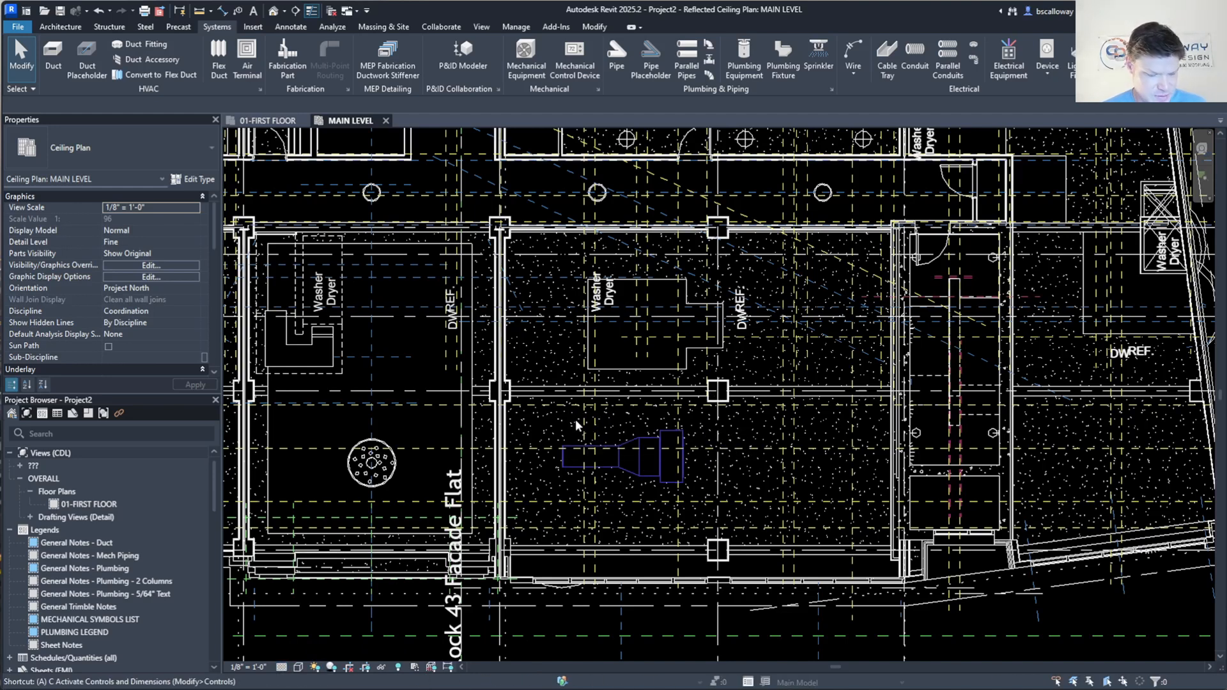
Place four 24"x24" face, 06" neck supply air terminals on the work plane, aligned in pairs above and below the duct.
{"action": "key", "text": "t"}
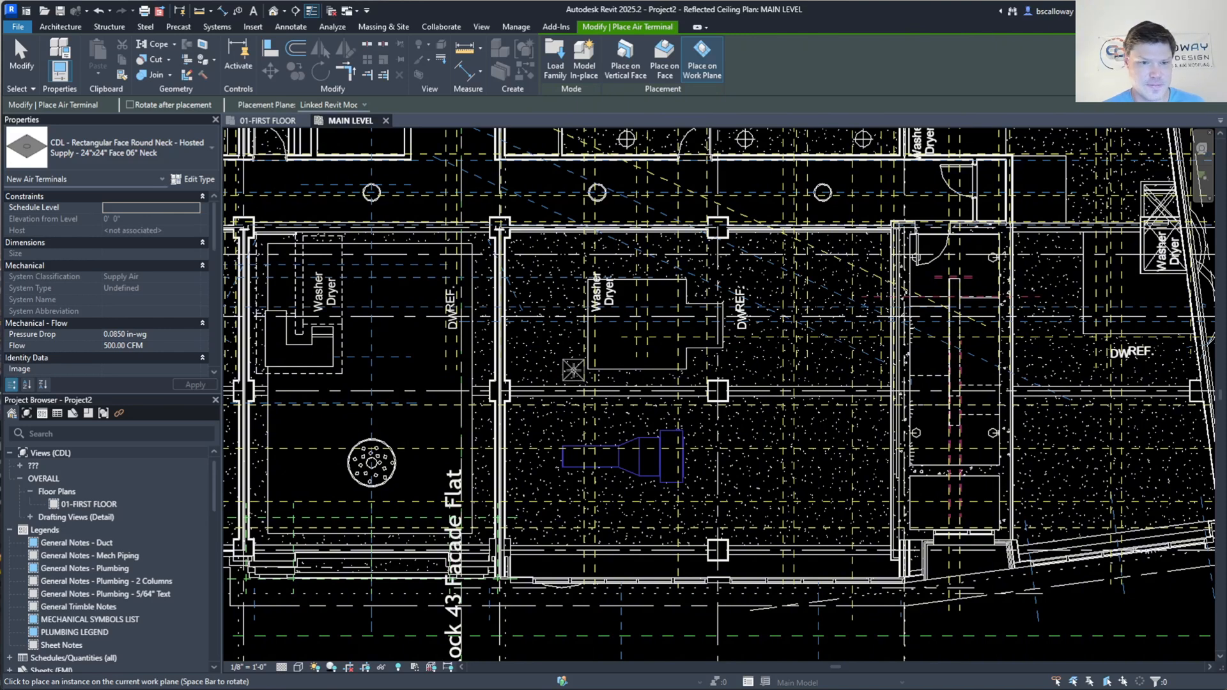
{"action": "left_click", "coordinate": [572, 366]}
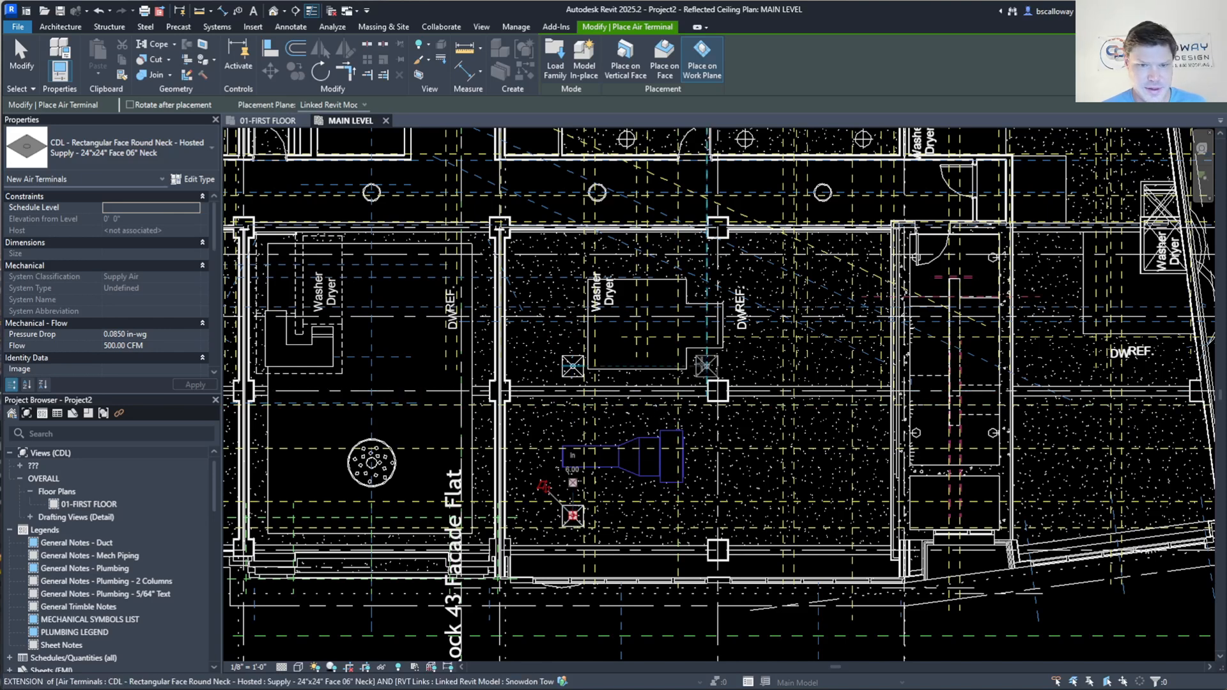
{"action": "left_click", "coordinate": [572, 515]}
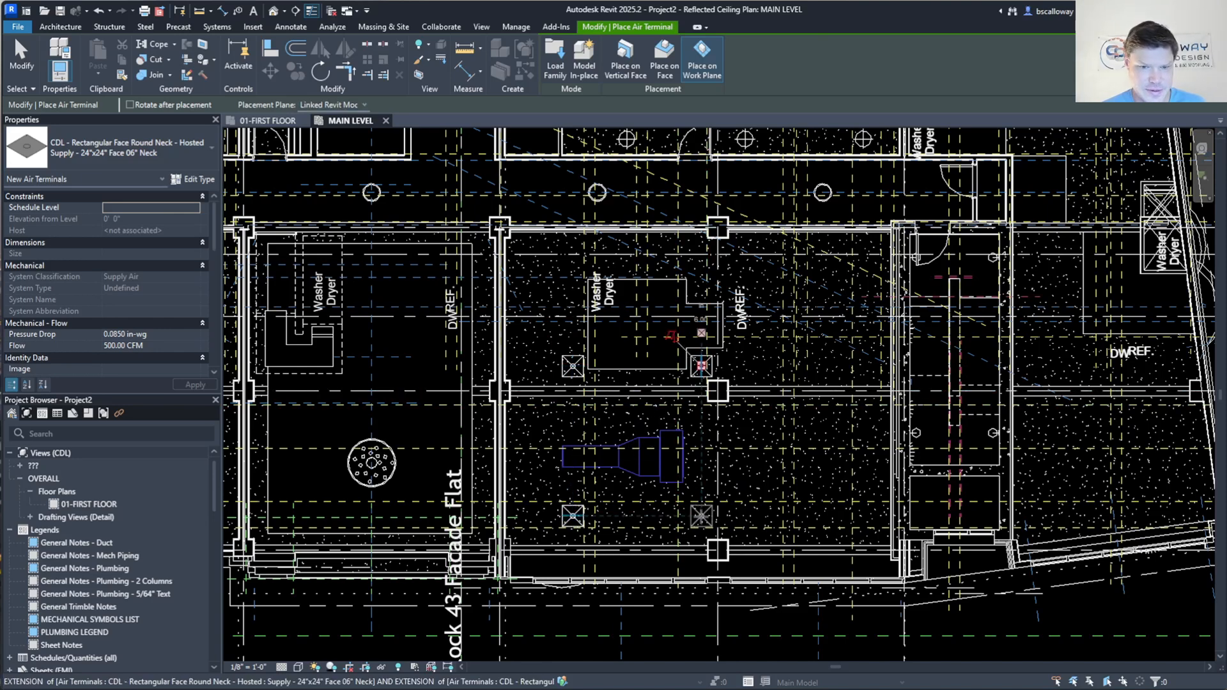
{"action": "left_click", "coordinate": [700, 515]}
{"action": "key", "text": "Escape"}
{"action": "key", "text": "Escape"}
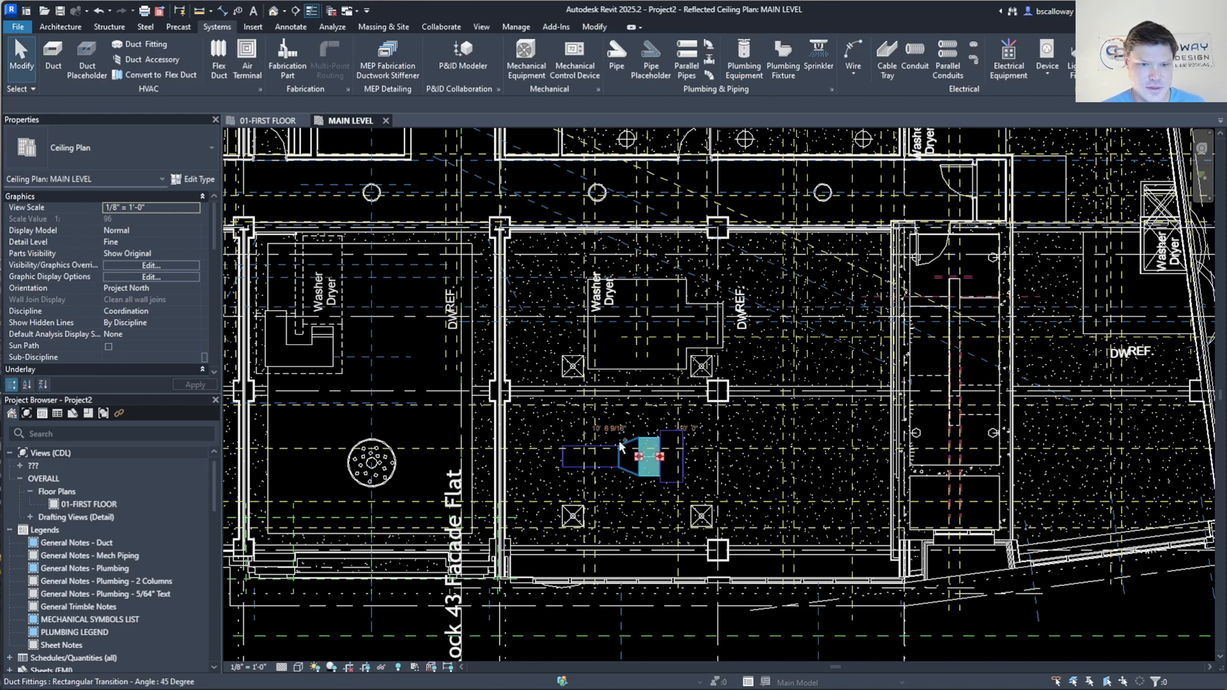
Move the fan coil with its transition and duct stub right, past the column line, stretching the main duct.
{"action": "left_click", "coordinate": [638, 457]}
{"action": "left_click", "coordinate": [672, 455], "text": "ctrl"}
{"action": "left_click_drag", "start_coordinate": [672, 455], "coordinate": [814, 441]}
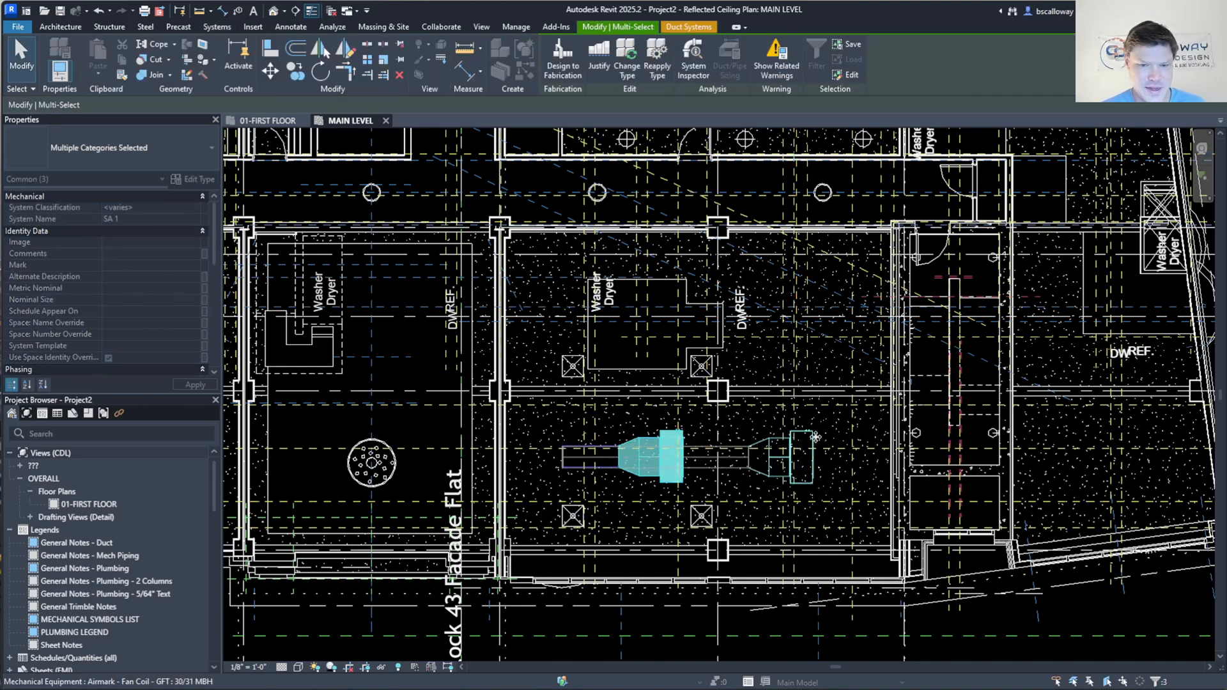
{"action": "key", "text": "Escape"}
Extend the capped end of the main duct slightly left, past the left pair of air terminals.
{"action": "left_click", "coordinate": [562, 461]}
{"action": "left_click", "coordinate": [555, 469]}
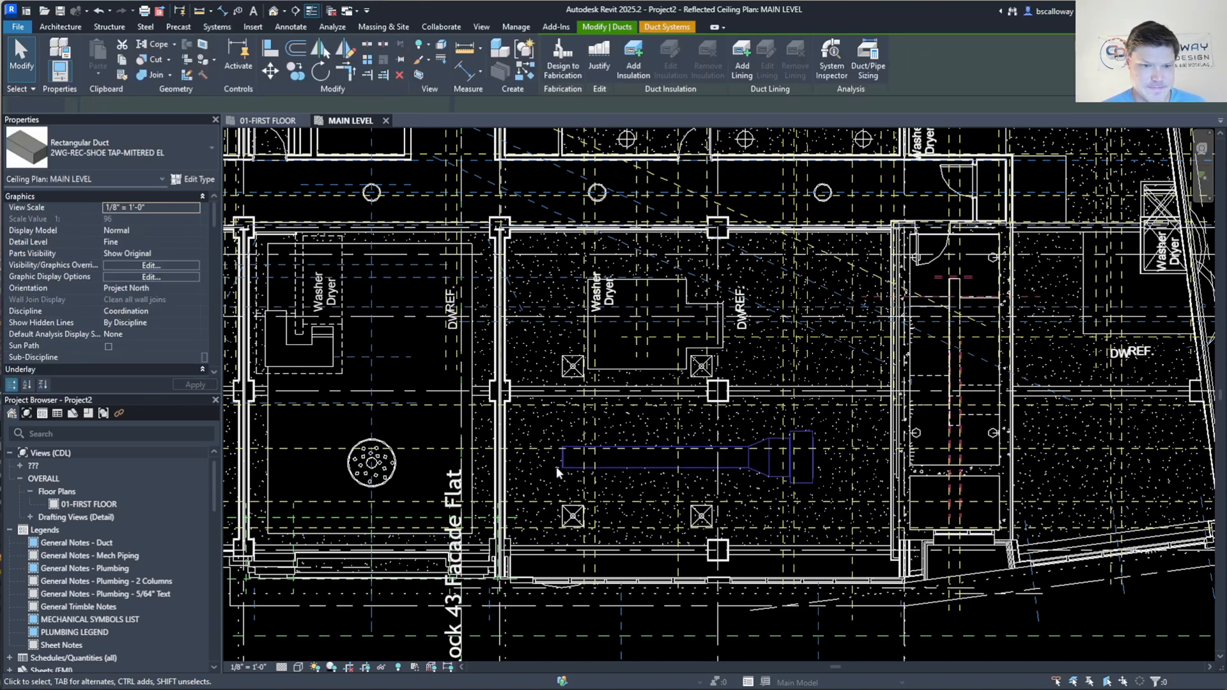
{"action": "scroll", "coordinate": [555, 468], "scroll_direction": "up", "scroll_amount": 2}
{"action": "left_click_drag", "start_coordinate": [566, 460], "coordinate": [538, 460]}
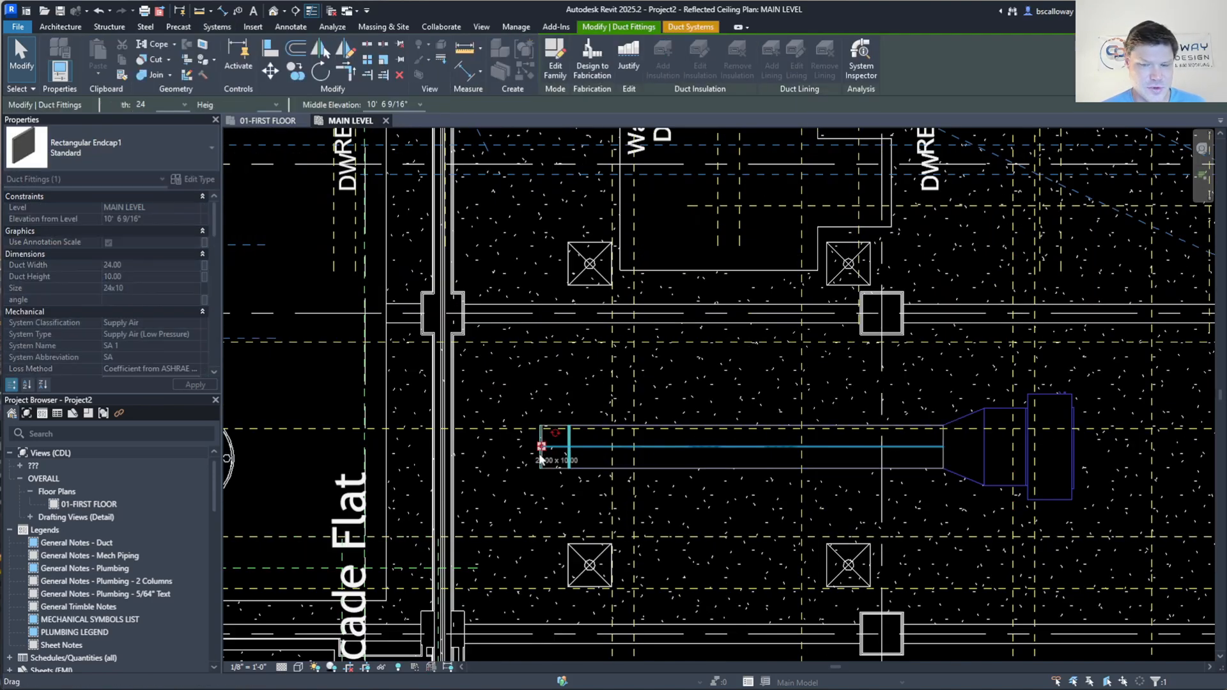
{"action": "key", "text": "Escape"}
Set the fan coil's Mech SA CFM to 1000.
{"action": "middle_click_drag", "start_coordinate": [928, 506], "coordinate": [743, 499]}
{"action": "left_click", "coordinate": [883, 494]}
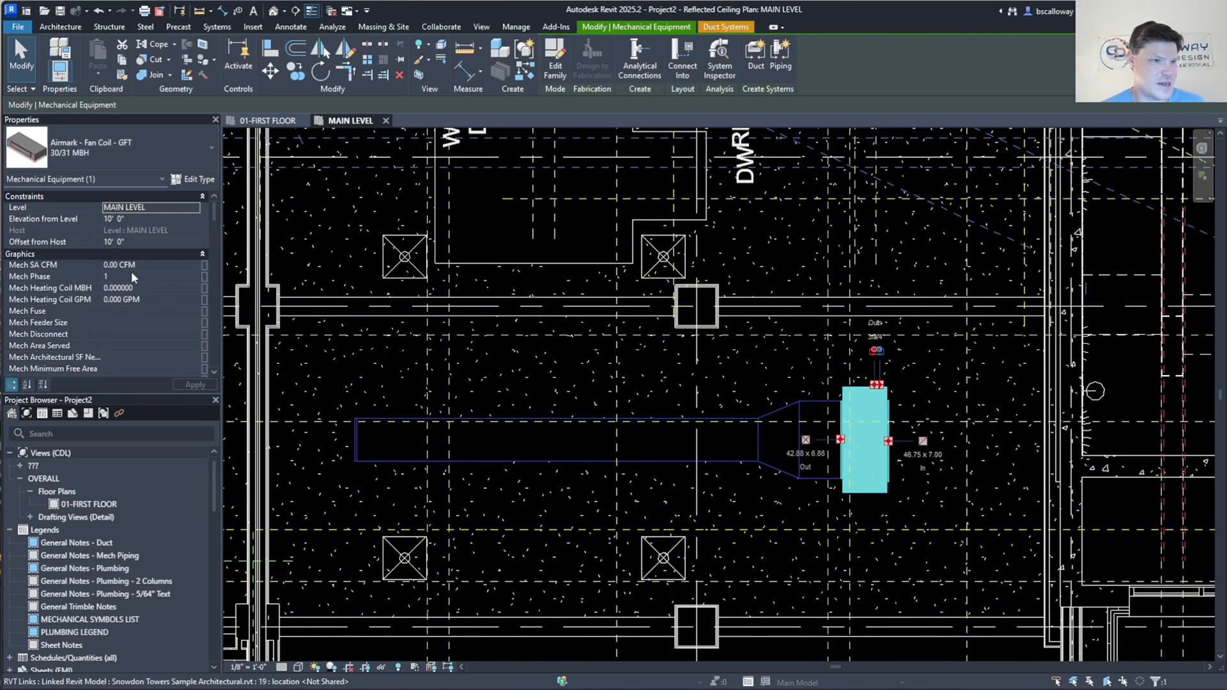
{"action": "left_click", "coordinate": [105, 262]}
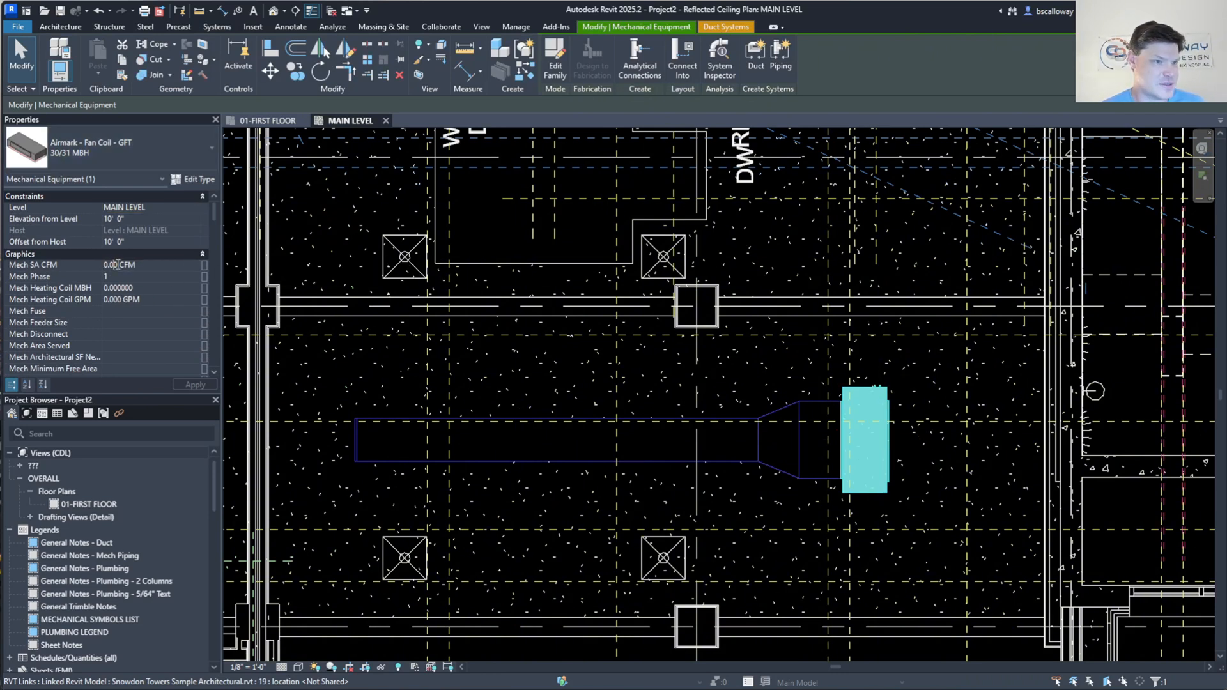
{"action": "type", "text": "1000.00"}
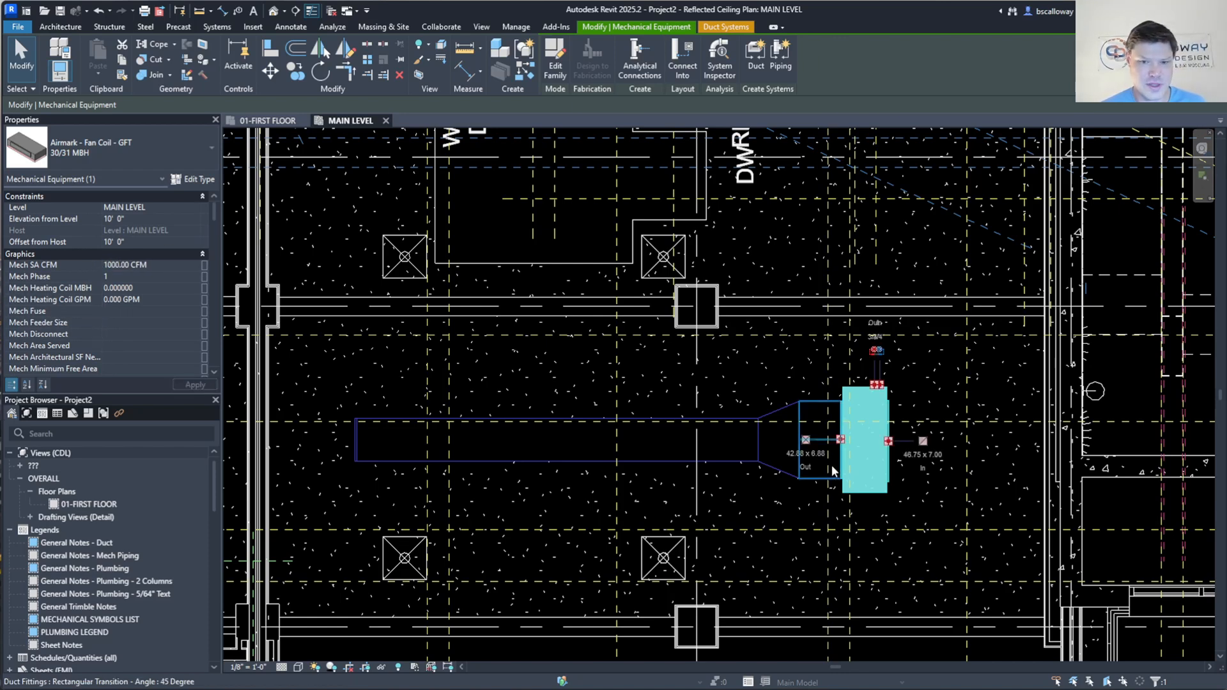
{"action": "key", "text": "Escape"}
Set the flow of all four supply air terminals to 250 CFM.
{"action": "left_click", "coordinate": [404, 256]}
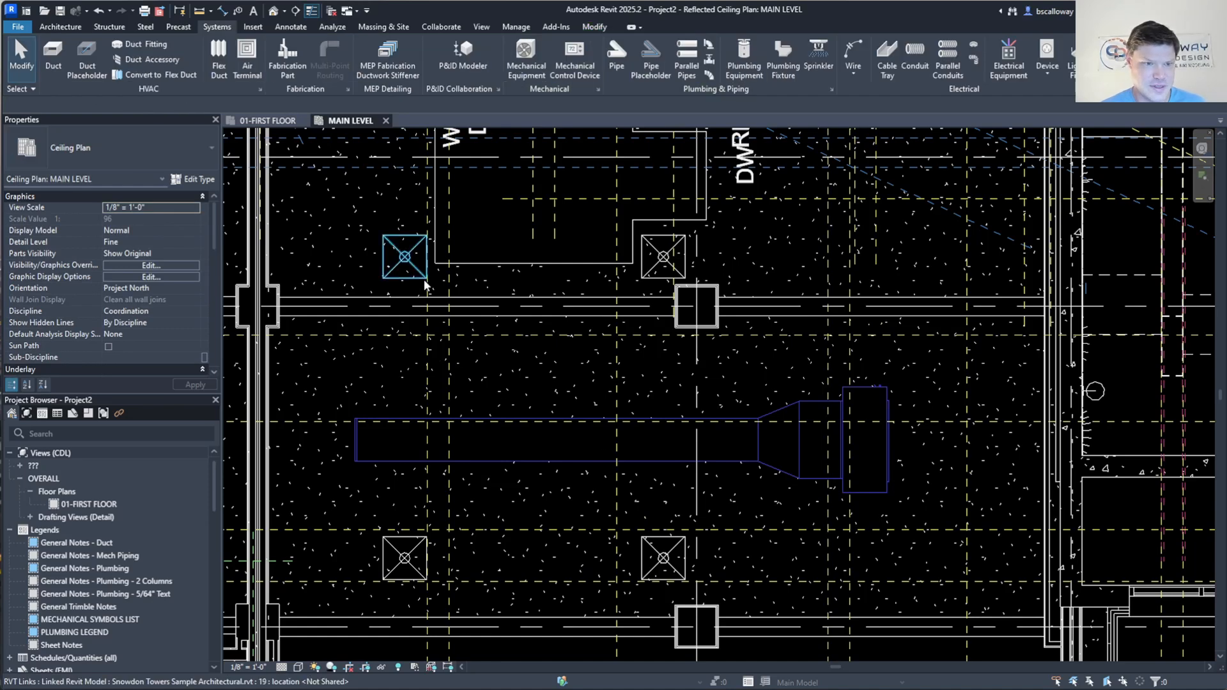
{"action": "left_click", "coordinate": [667, 262], "text": "ctrl"}
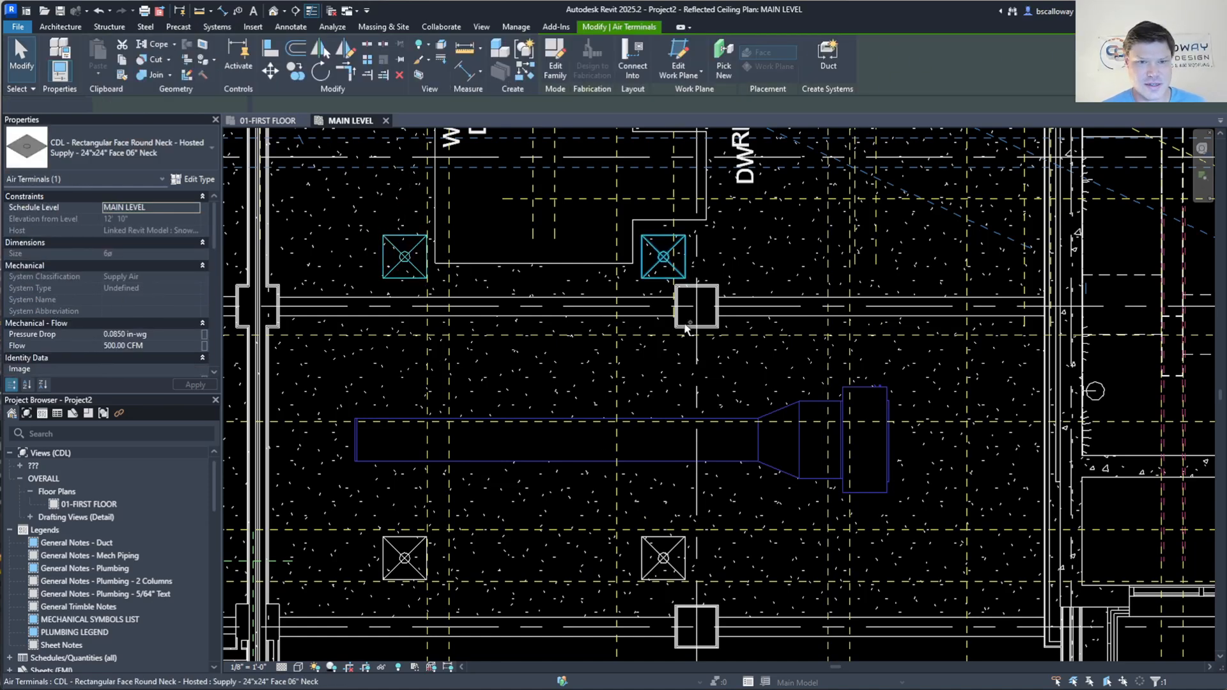
{"action": "left_click", "coordinate": [677, 551], "text": "ctrl"}
{"action": "left_click", "coordinate": [409, 559], "text": "ctrl"}
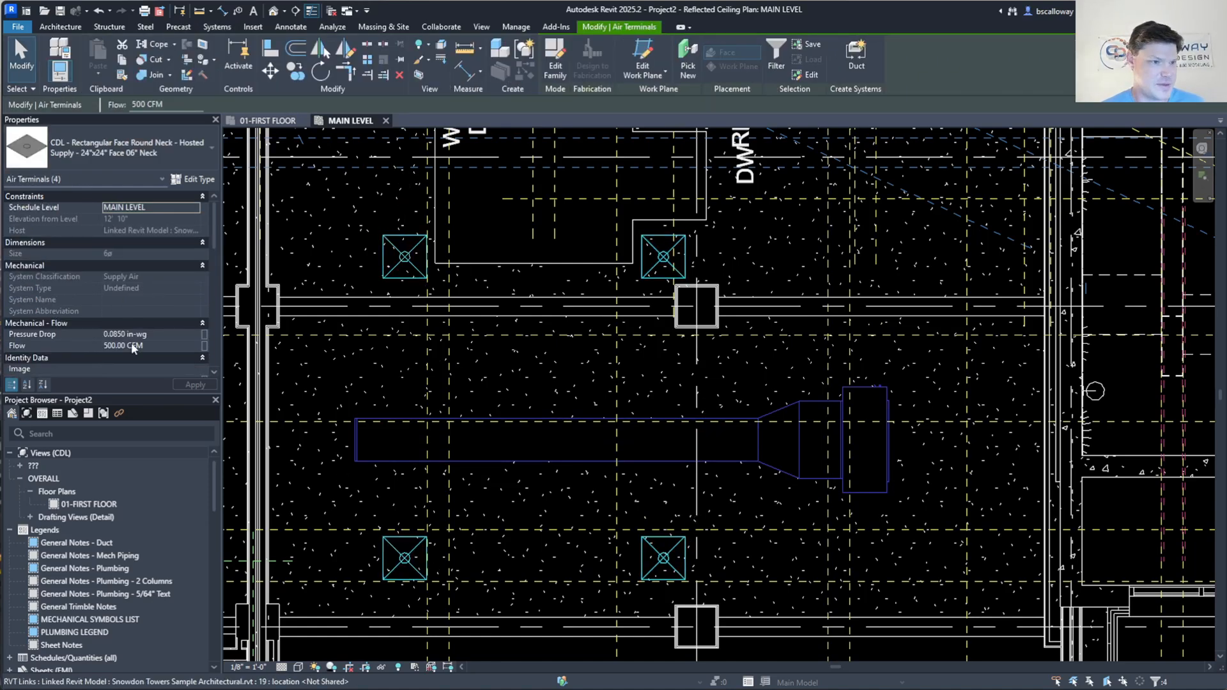
{"action": "type", "text": "250"}
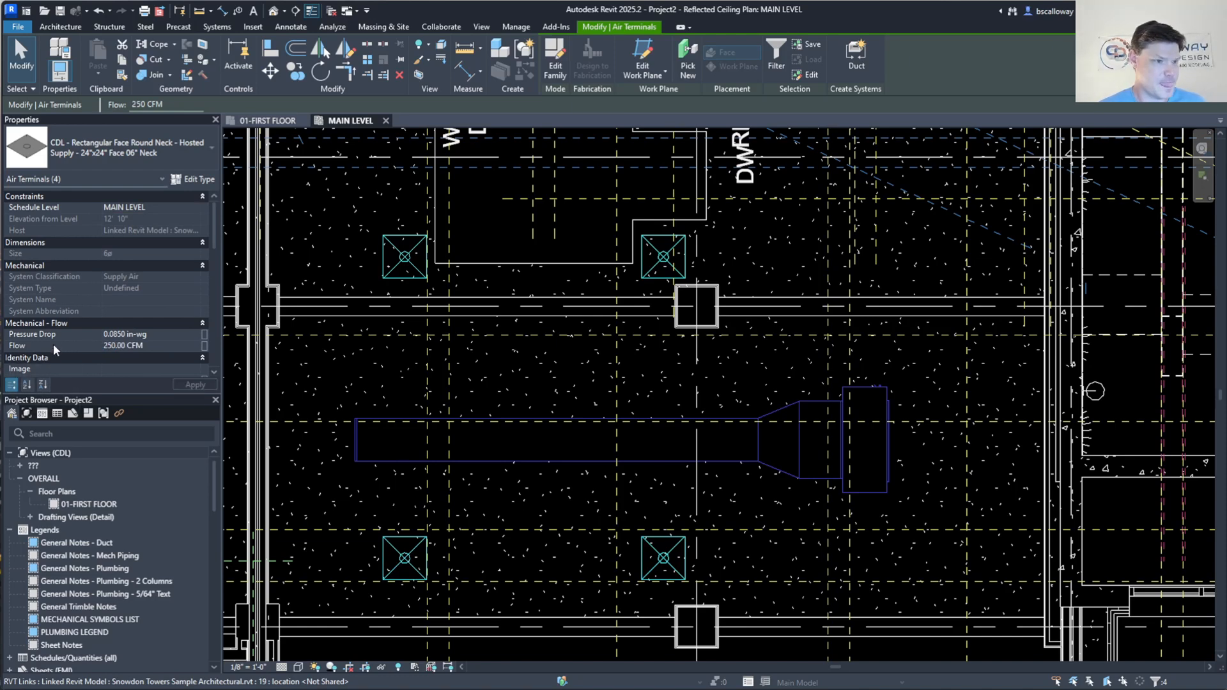
{"action": "left_click", "coordinate": [570, 520]}
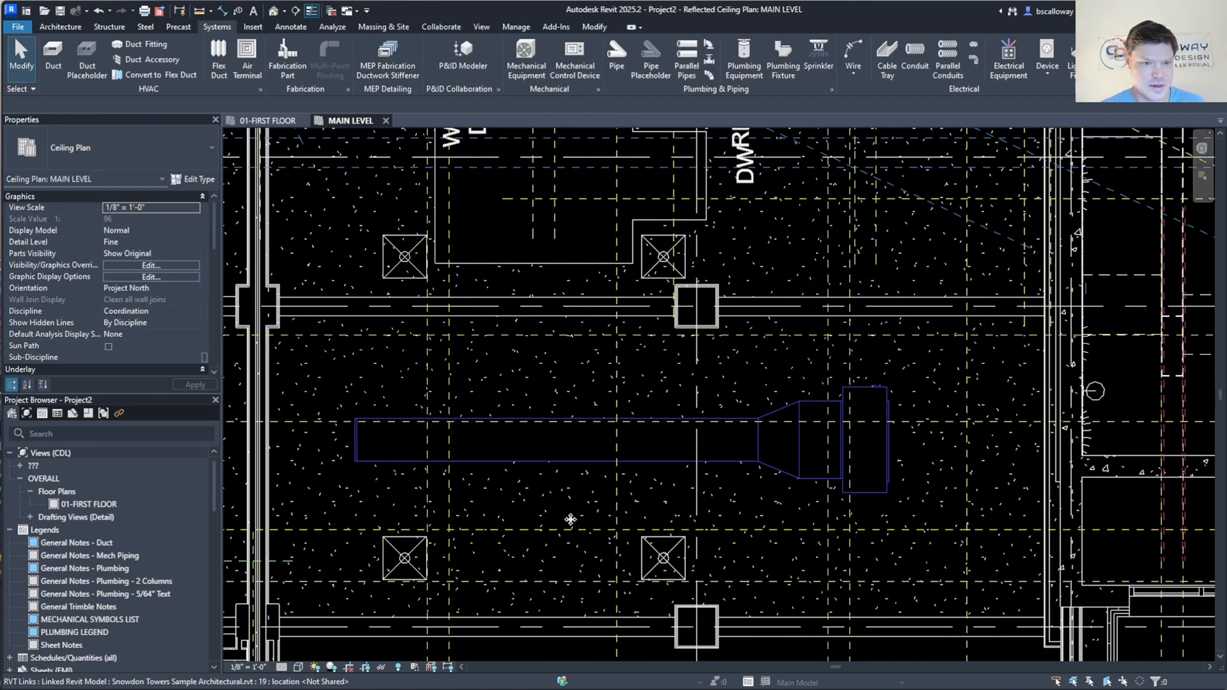
Return to the 01-FIRST FLOOR plan and start the Duct command with Inherit Elevation enabled.
{"action": "left_click", "coordinate": [262, 121]}
{"action": "scroll", "coordinate": [572, 375], "scroll_direction": "up", "scroll_amount": 2}
{"action": "key", "text": "d"}
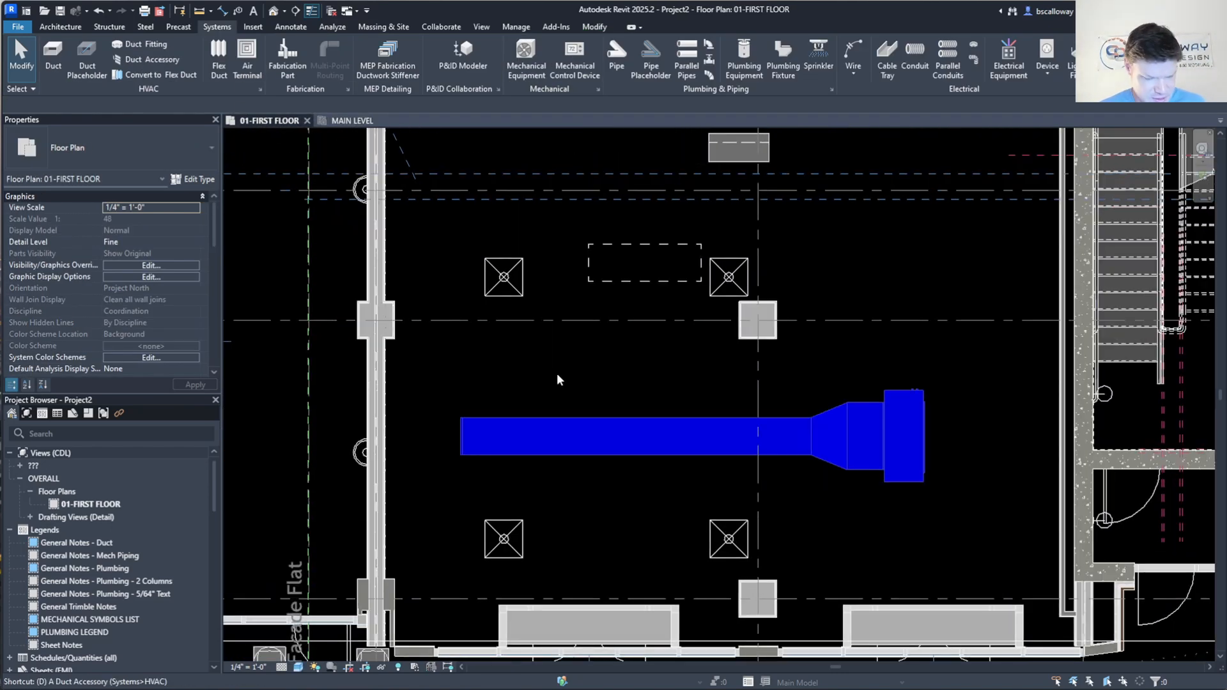
{"action": "key", "text": "t"}
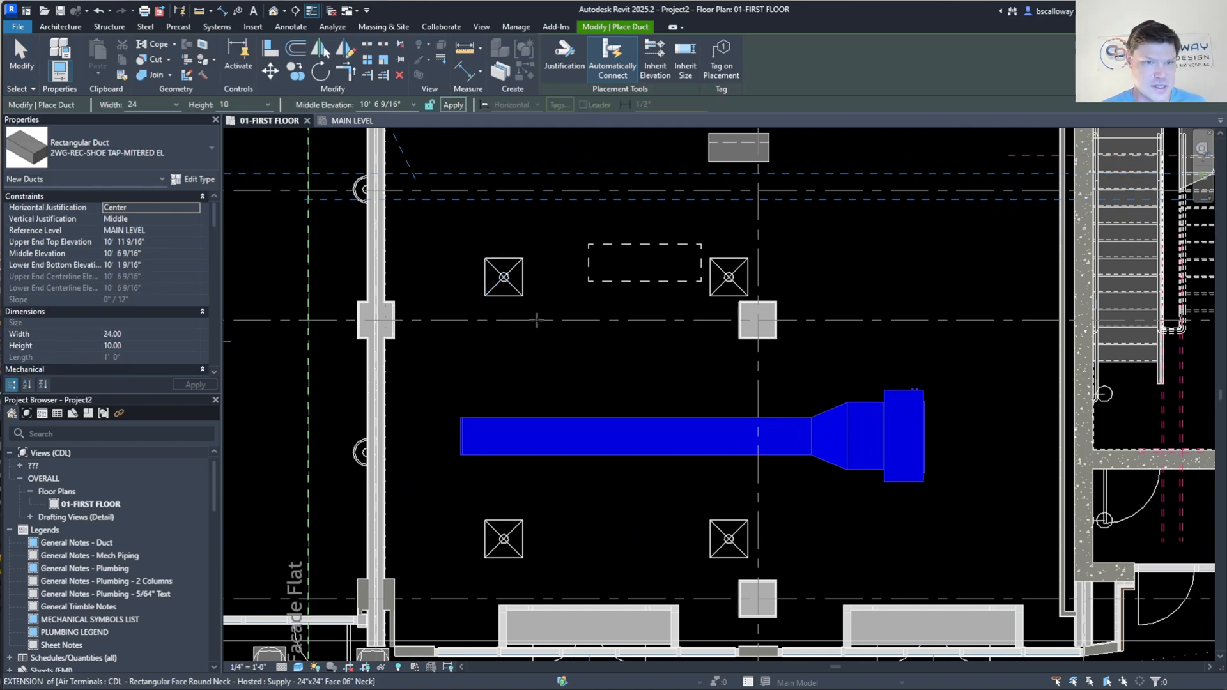
{"action": "left_click", "coordinate": [653, 68]}
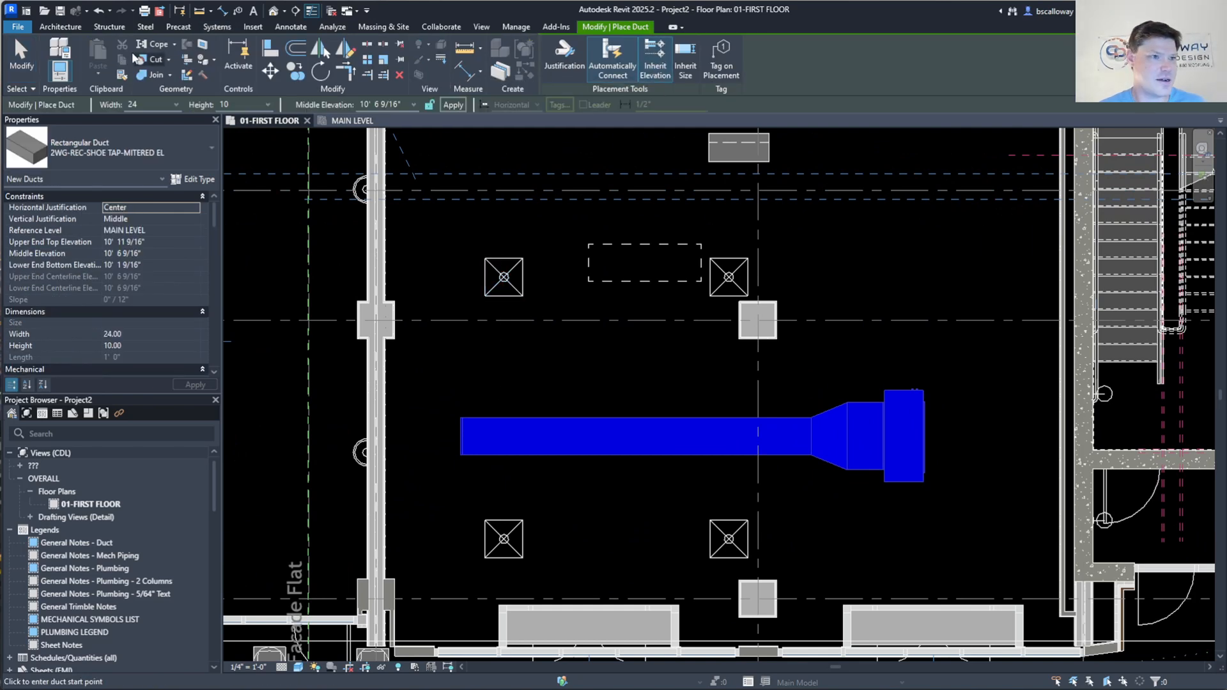
Switch the duct type to round 2WG - CONICAL and back to rectangular 2WG-REC-SHOE TAP-MITERED EL.
{"action": "left_click", "coordinate": [155, 144]}
{"action": "left_click", "coordinate": [75, 319]}
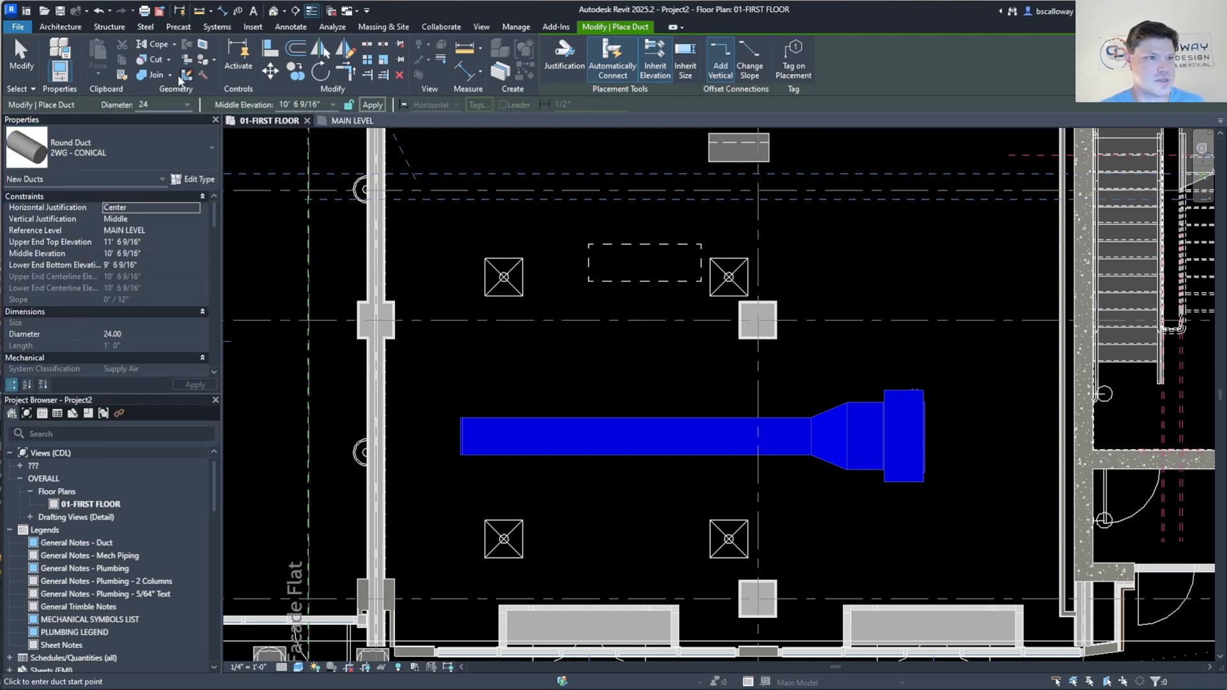
{"action": "left_click", "coordinate": [128, 147]}
{"action": "left_click", "coordinate": [95, 256]}
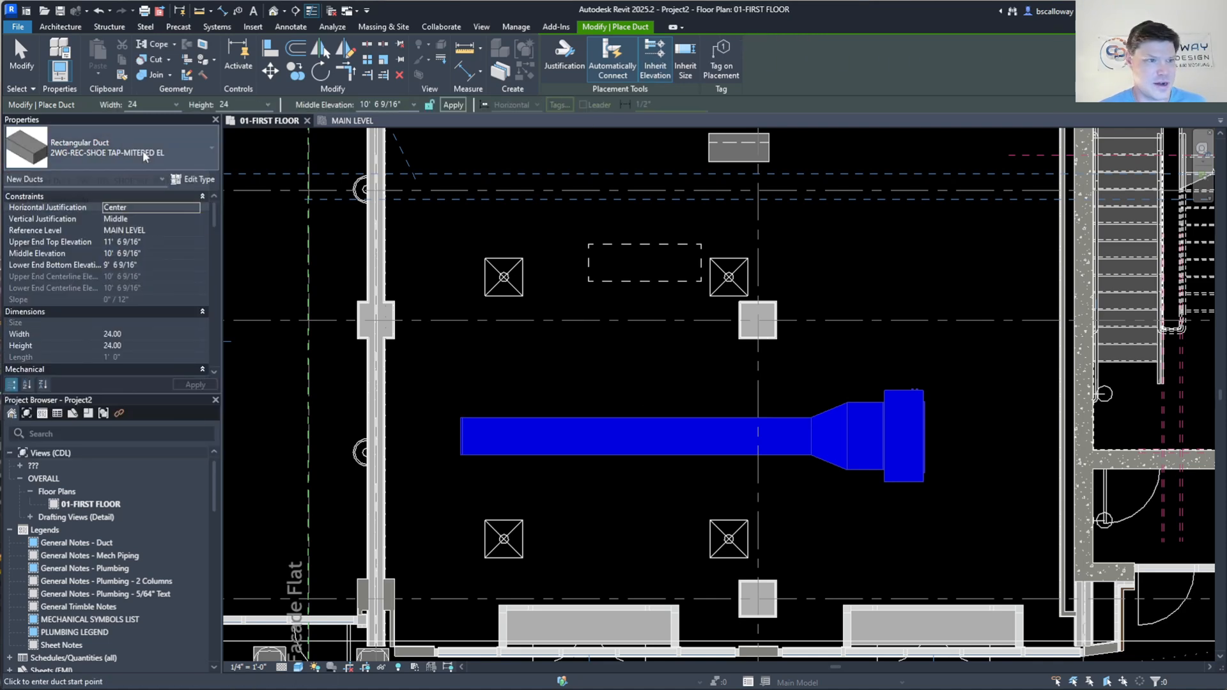
Draw a 12 x 12 rectangular branch duct about 7'-10" long upward from the main duct, between the two upper air terminals.
{"action": "left_click", "coordinate": [151, 104]}
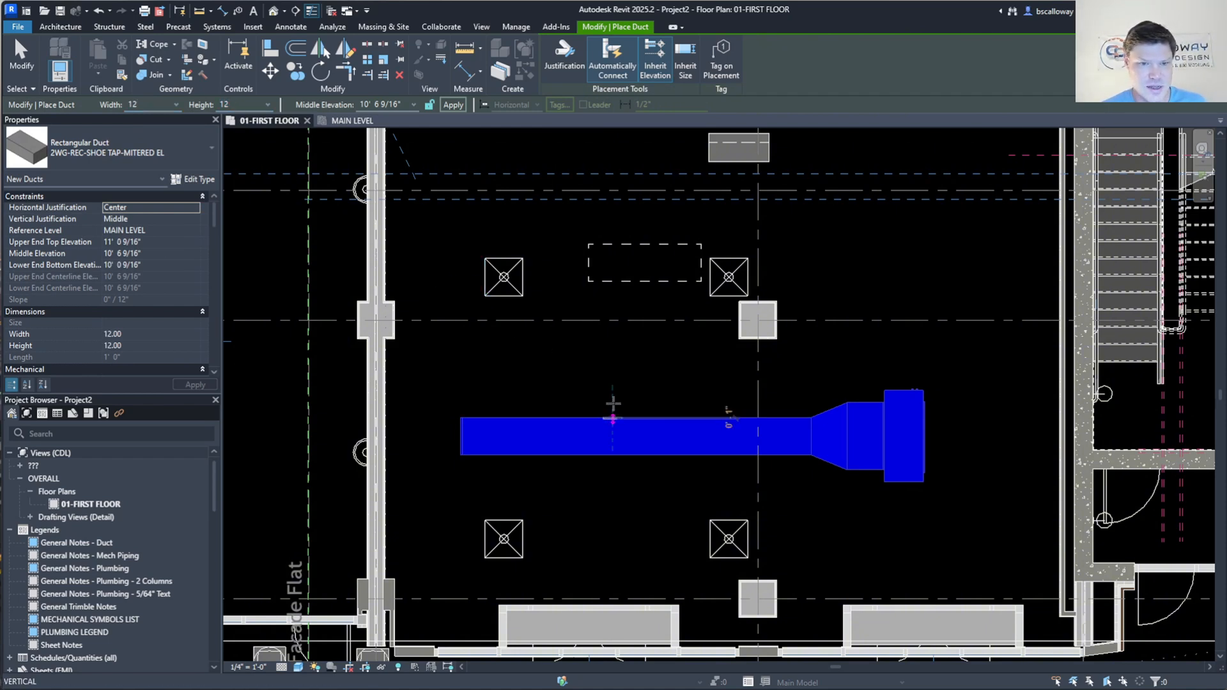
{"action": "left_click", "coordinate": [612, 423]}
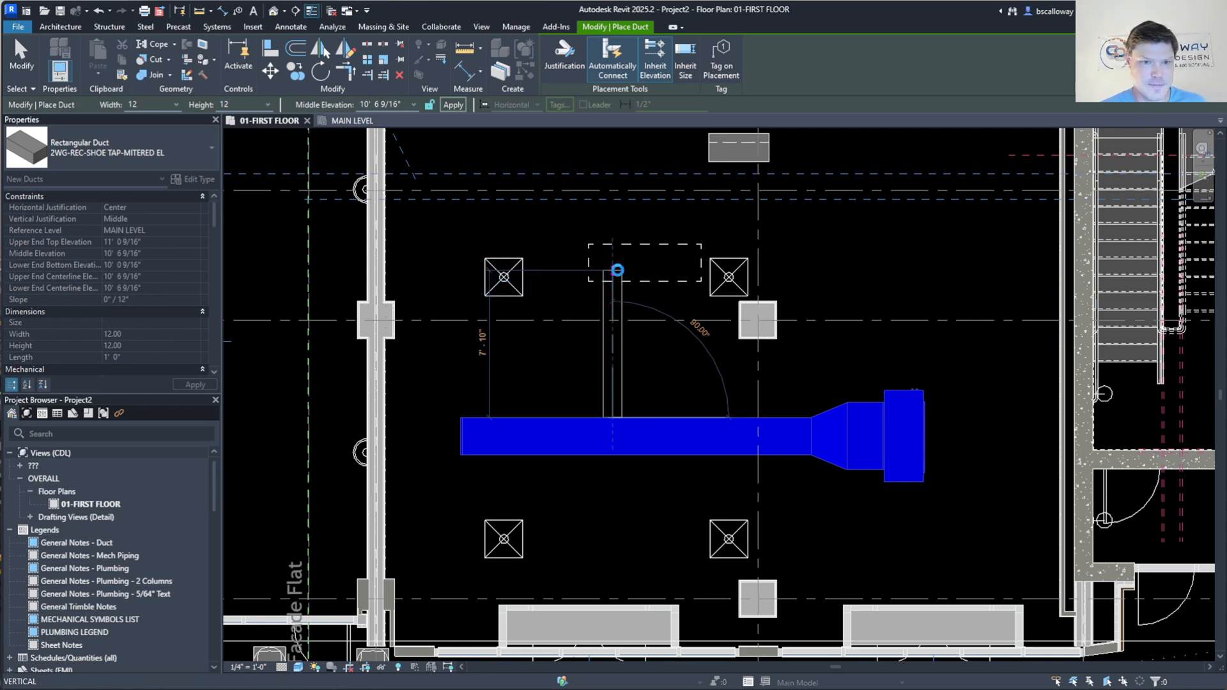
{"action": "left_click", "coordinate": [616, 270]}
{"action": "key", "text": "Escape"}
{"action": "key", "text": "Escape"}
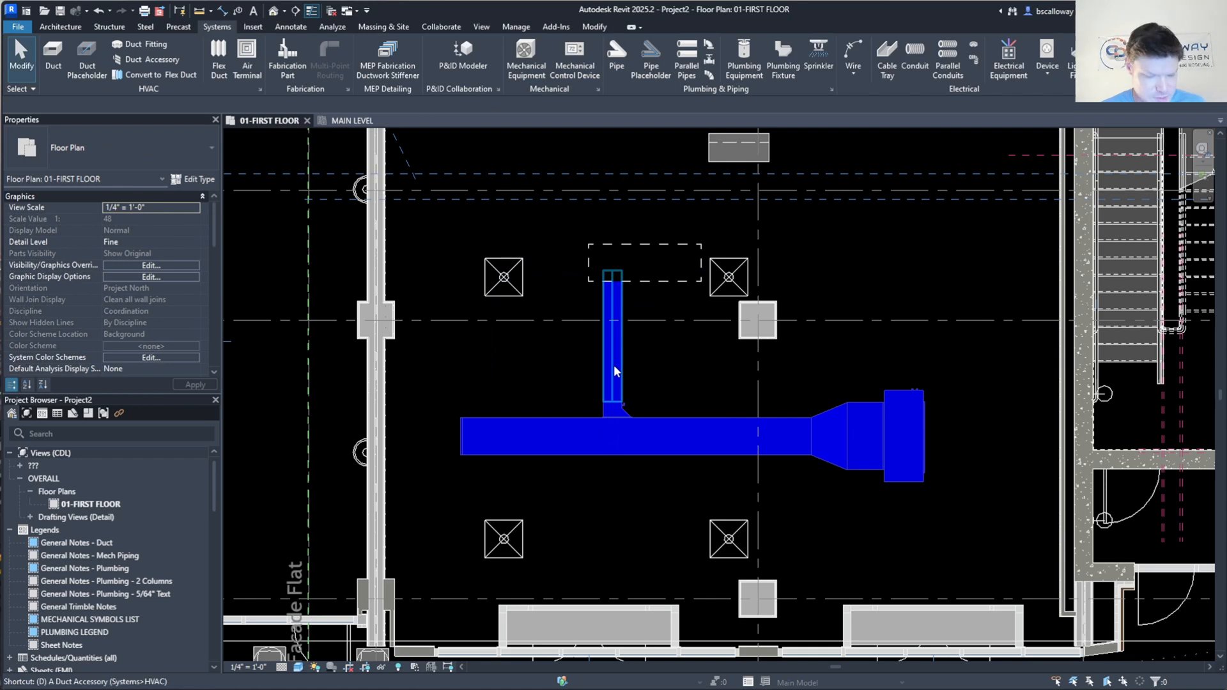
Draw an 8-inch 2WG - CONICAL round duct from the upper branch's left side, turning up toward the upper-left air terminal.
{"action": "key", "text": "d"}
{"action": "key", "text": "t"}
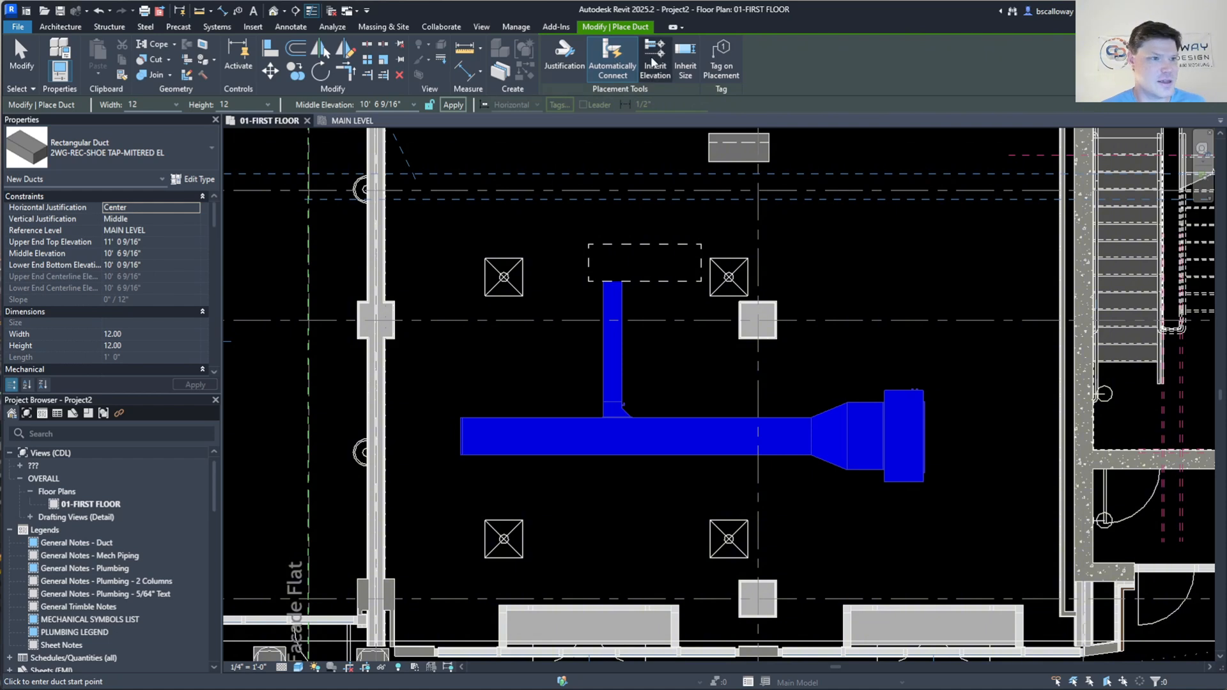
{"action": "left_click", "coordinate": [160, 148]}
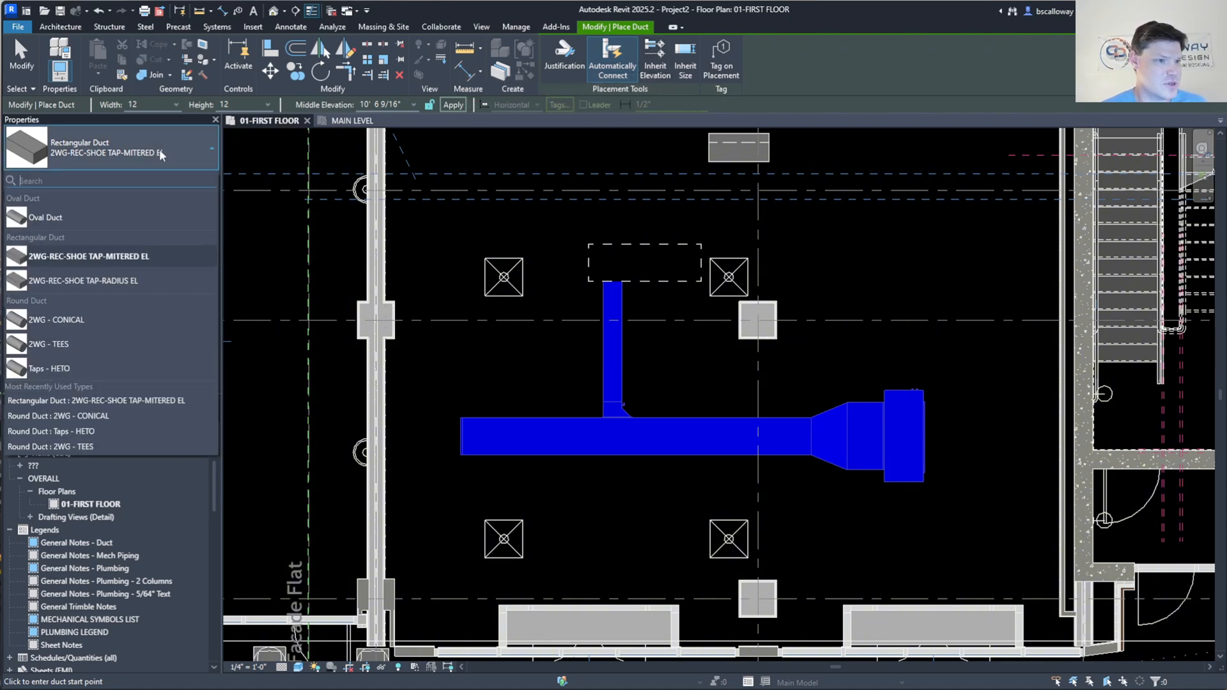
{"action": "left_click", "coordinate": [86, 321]}
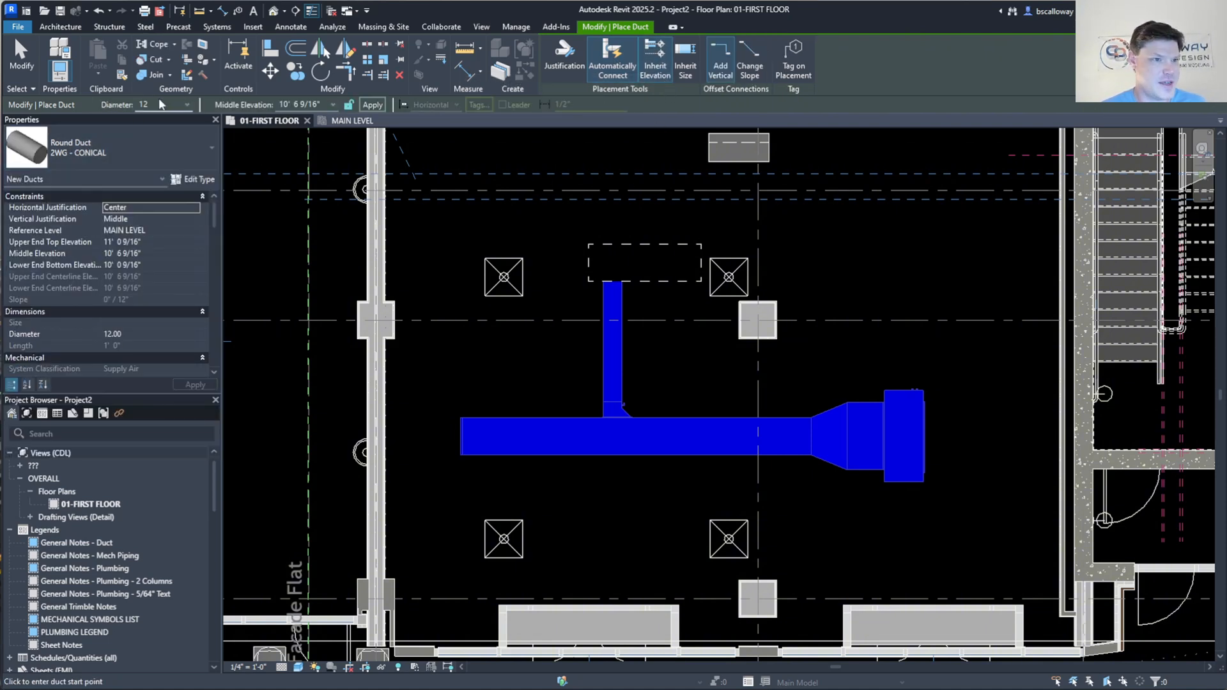
{"action": "type", "text": "8"}
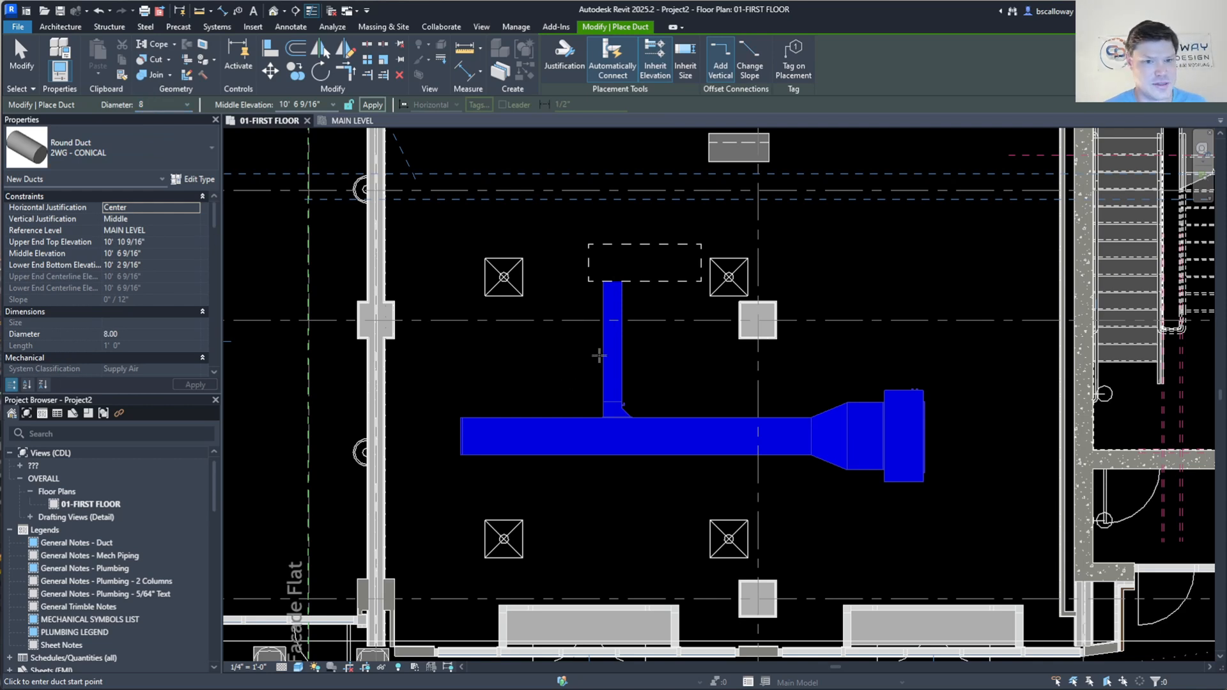
{"action": "key", "text": "Escape"}
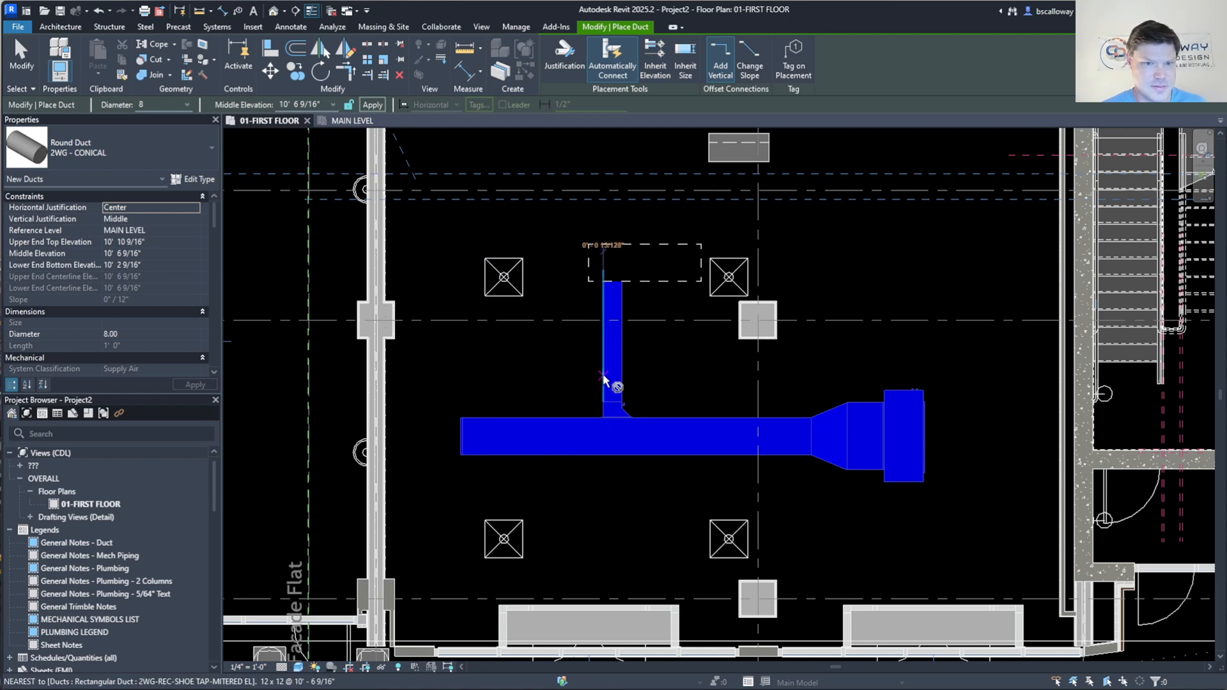
{"action": "left_click", "coordinate": [602, 375]}
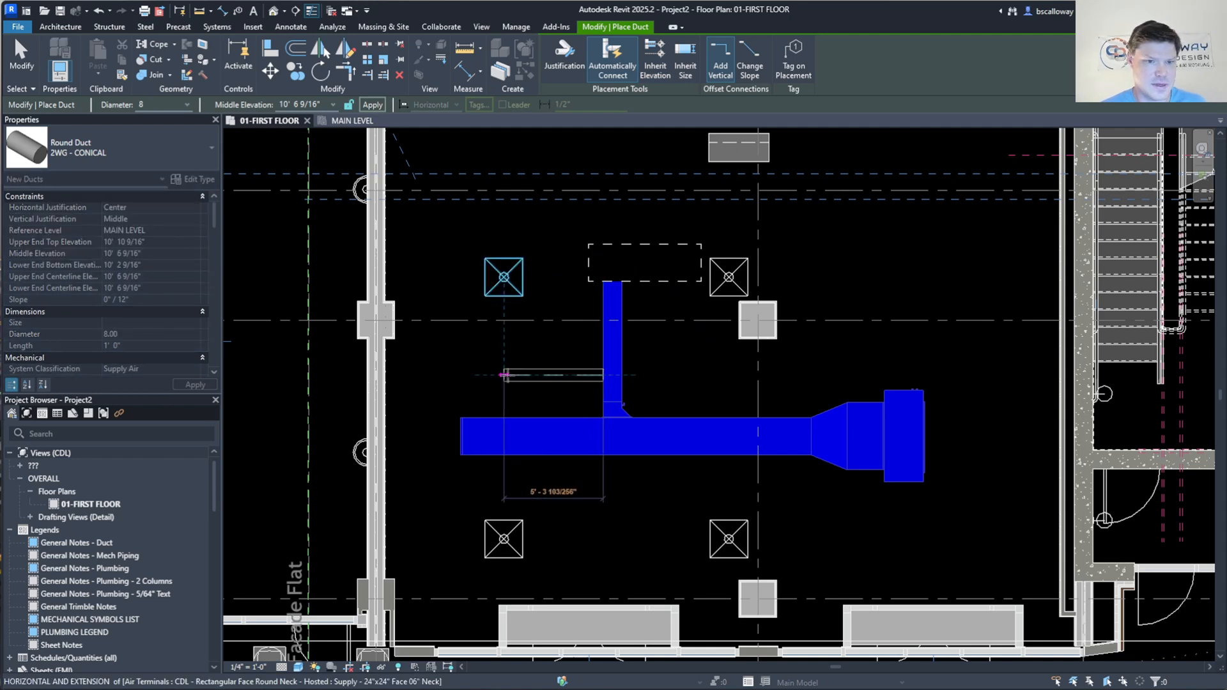
{"action": "left_click", "coordinate": [504, 375]}
{"action": "left_click", "coordinate": [504, 333]}
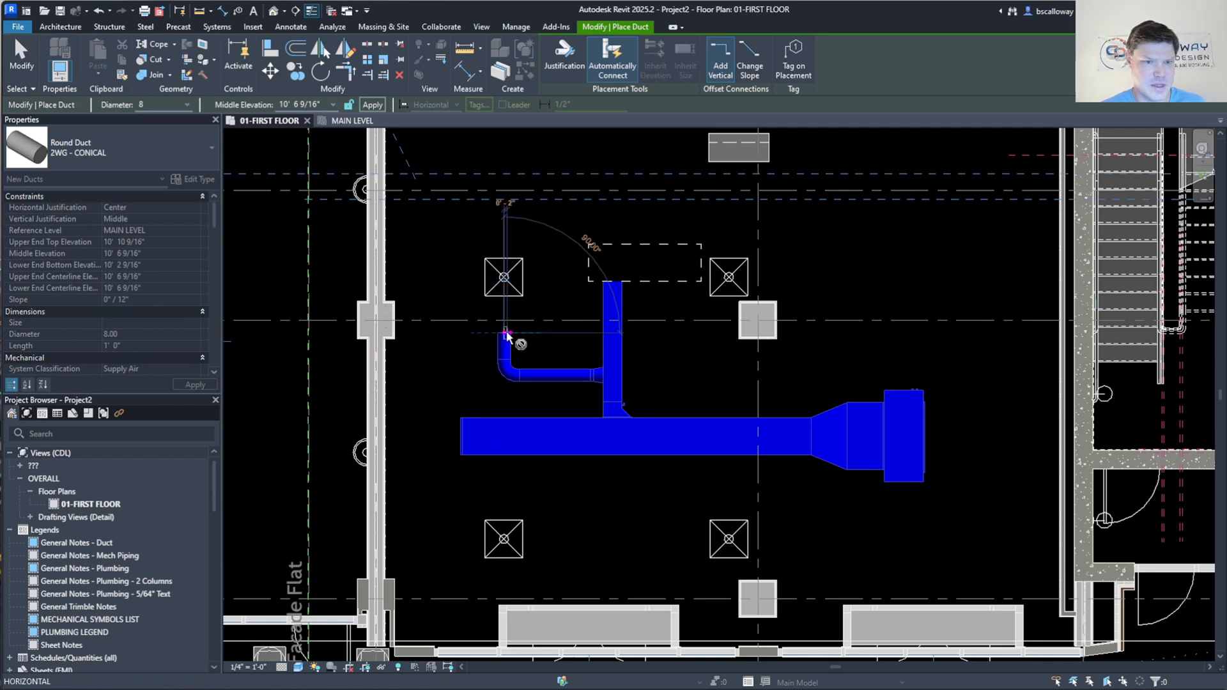
{"action": "key", "text": "Escape"}
Draw an 8-inch round duct from the upper branch's right side, turning up toward the upper-right air terminal.
{"action": "left_click", "coordinate": [621, 347]}
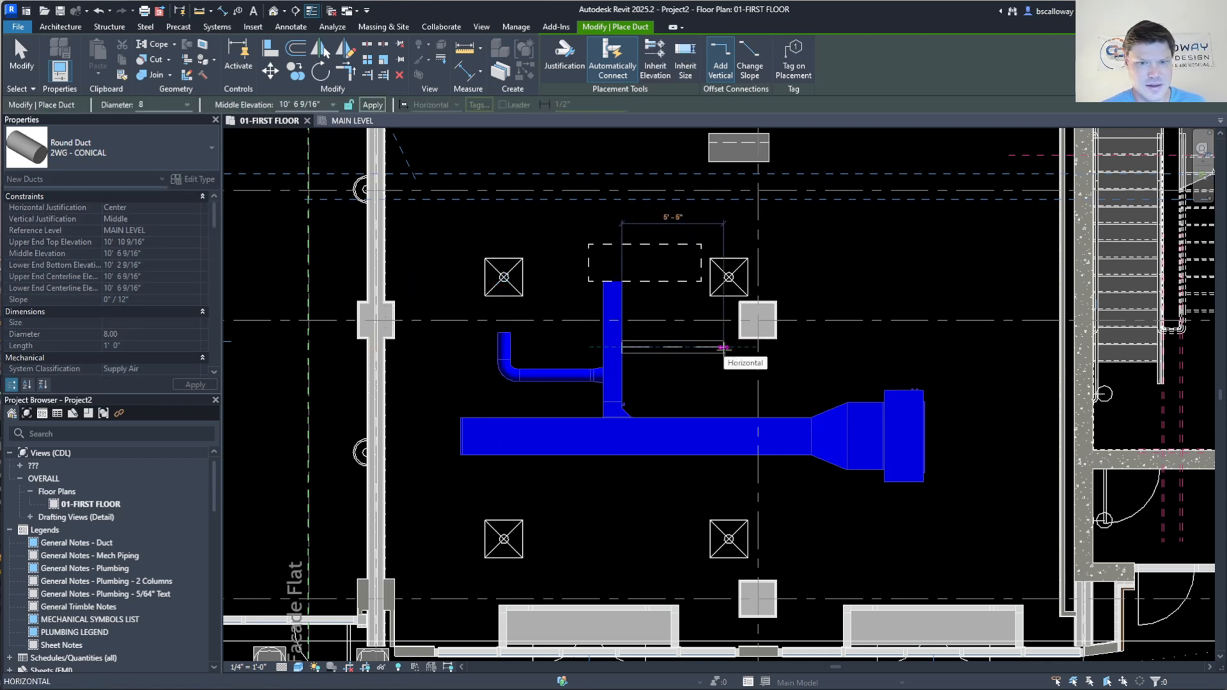
{"action": "left_click", "coordinate": [727, 315]}
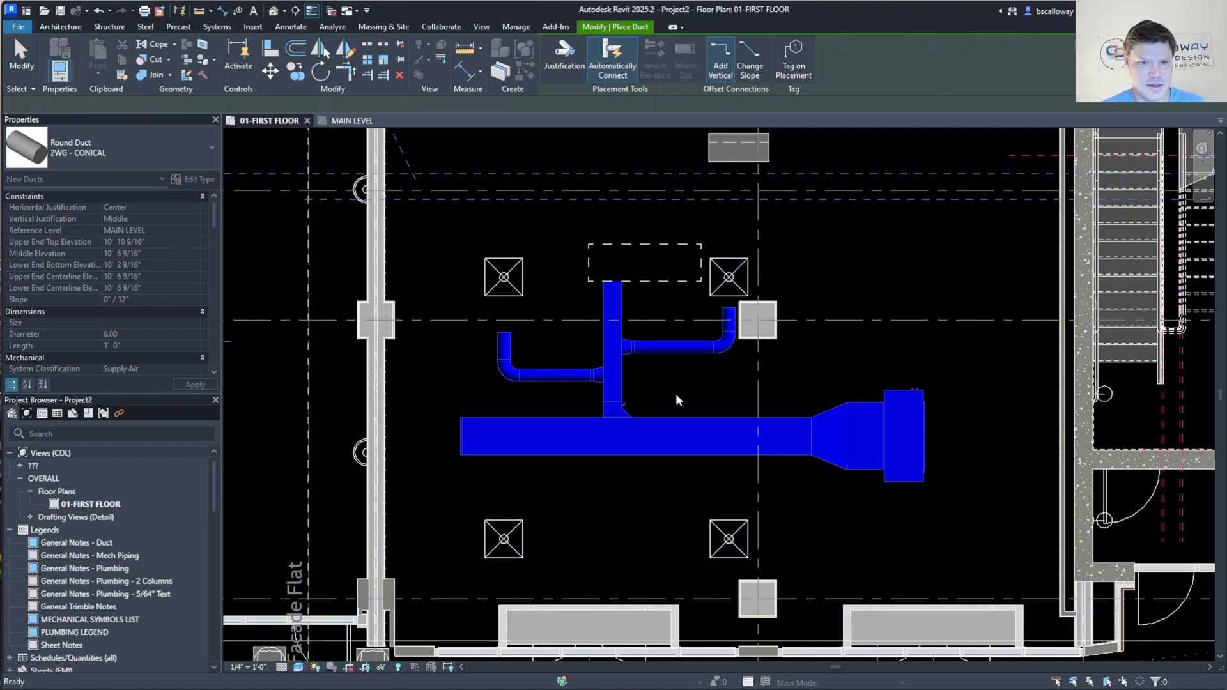
{"action": "key", "text": "Escape"}
{"action": "key", "text": "Escape"}
Draw a 12 x 10 rectangular 2WG-REC-SHOE TAP-MITERED EL branch about 7'-2" long downward from the main duct.
{"action": "key", "text": "d"}
{"action": "key", "text": "t"}
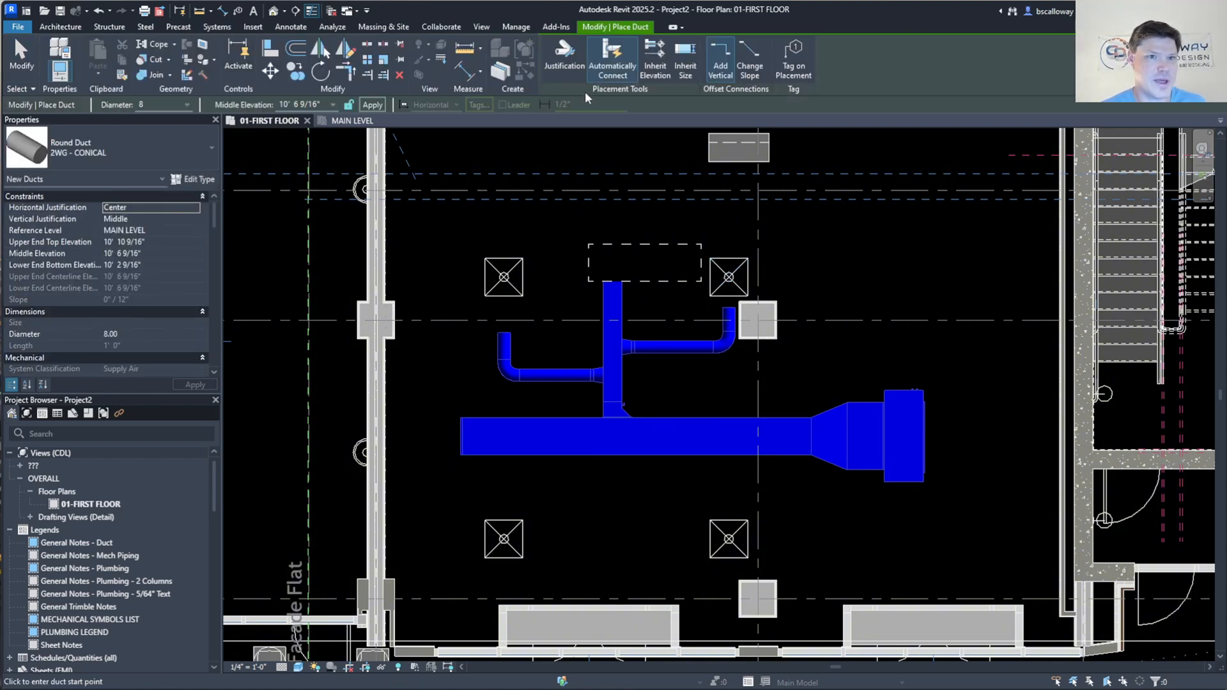
{"action": "left_click", "coordinate": [134, 143]}
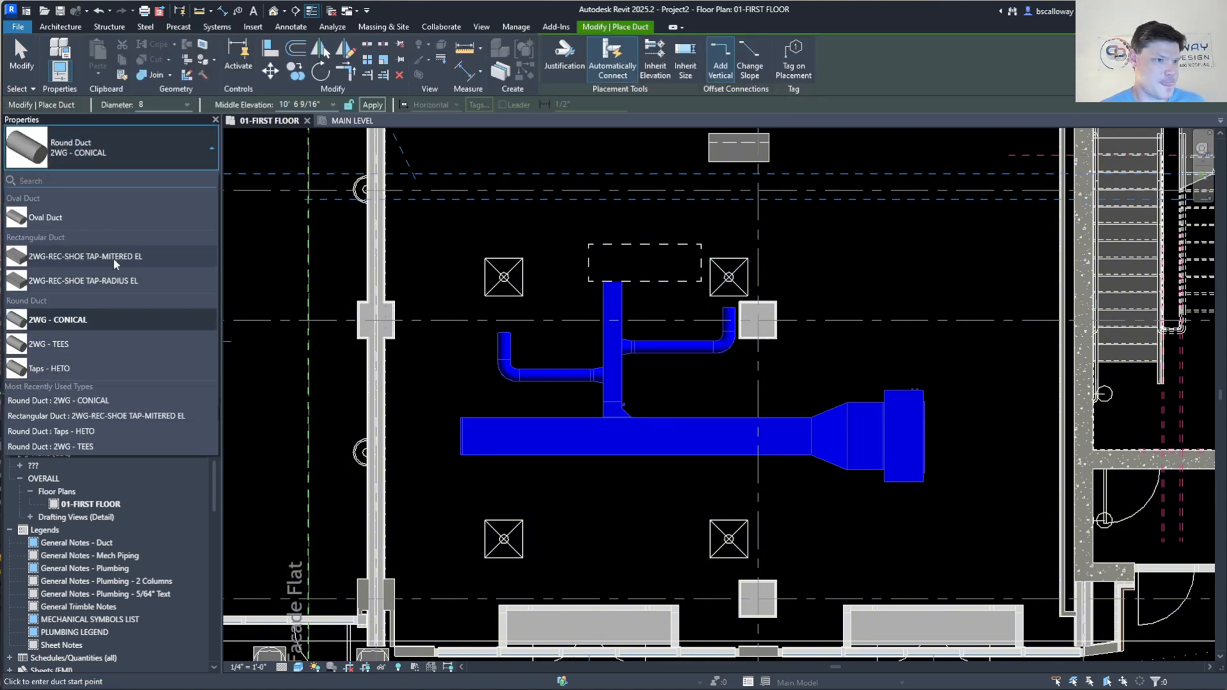
{"action": "left_click", "coordinate": [113, 259]}
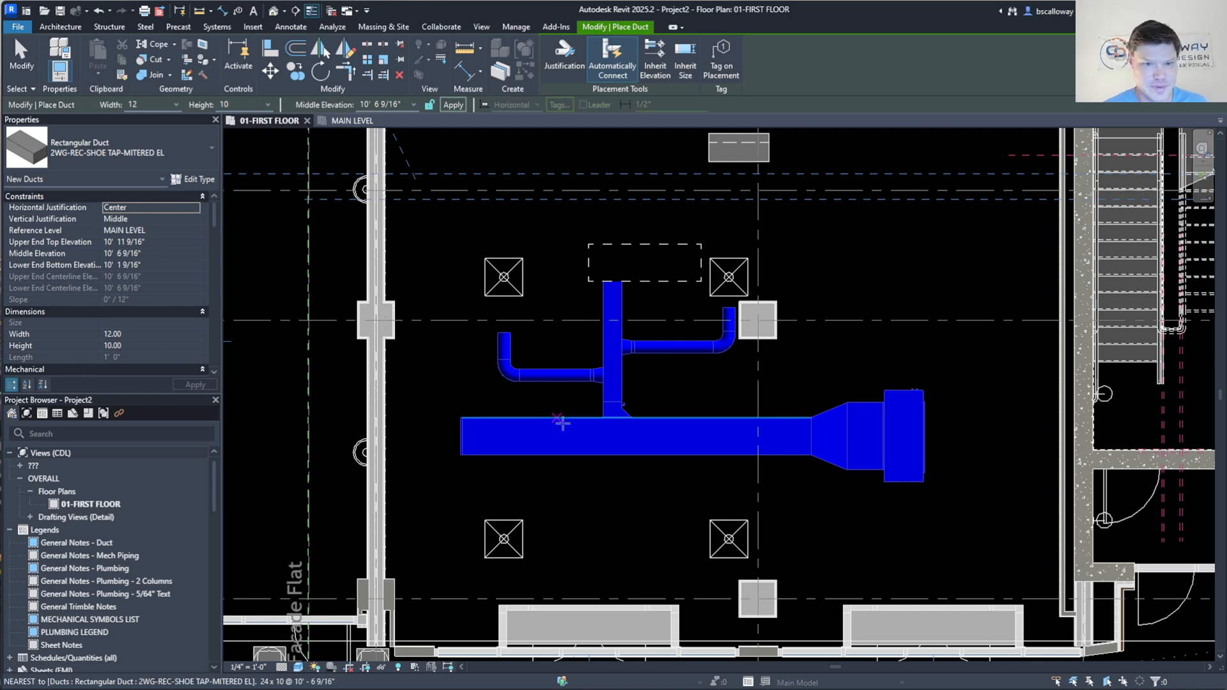
{"action": "left_click", "coordinate": [653, 453]}
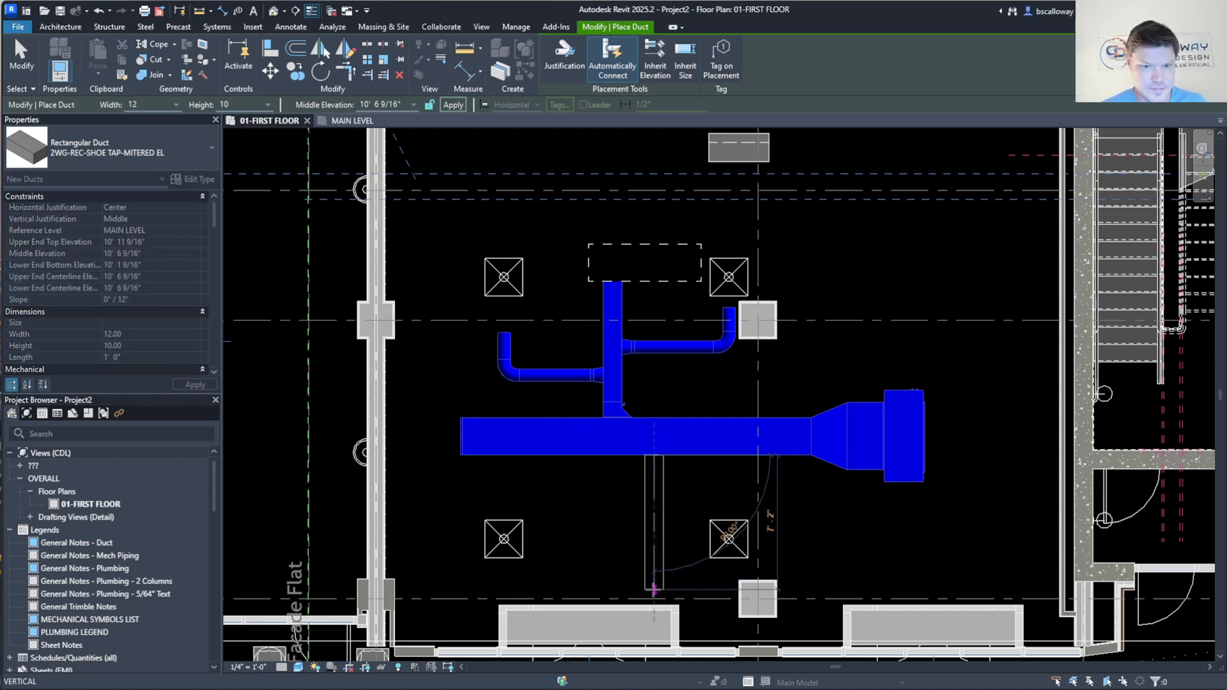
{"action": "left_click", "coordinate": [653, 588]}
{"action": "key", "text": "Escape"}
{"action": "key", "text": "Escape"}
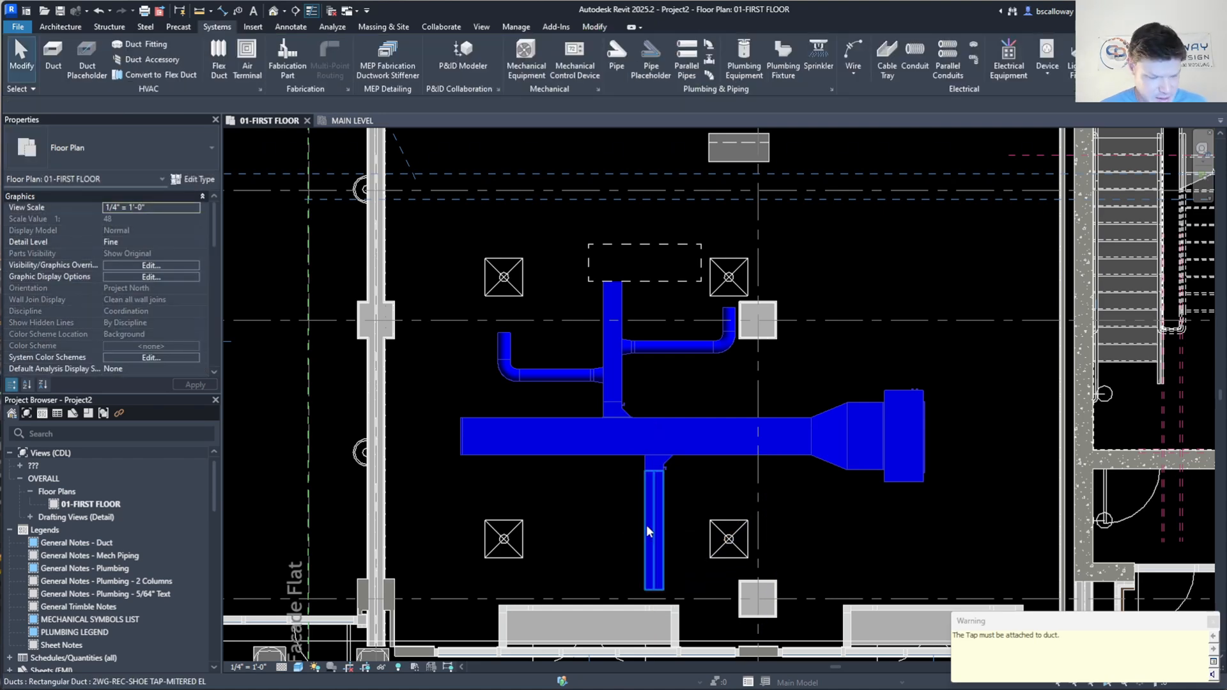
Draw a 12 x 10 rectangular duct from the lower branch's left side toward the lower-left air terminal.
{"action": "key", "text": "d"}
{"action": "key", "text": "t"}
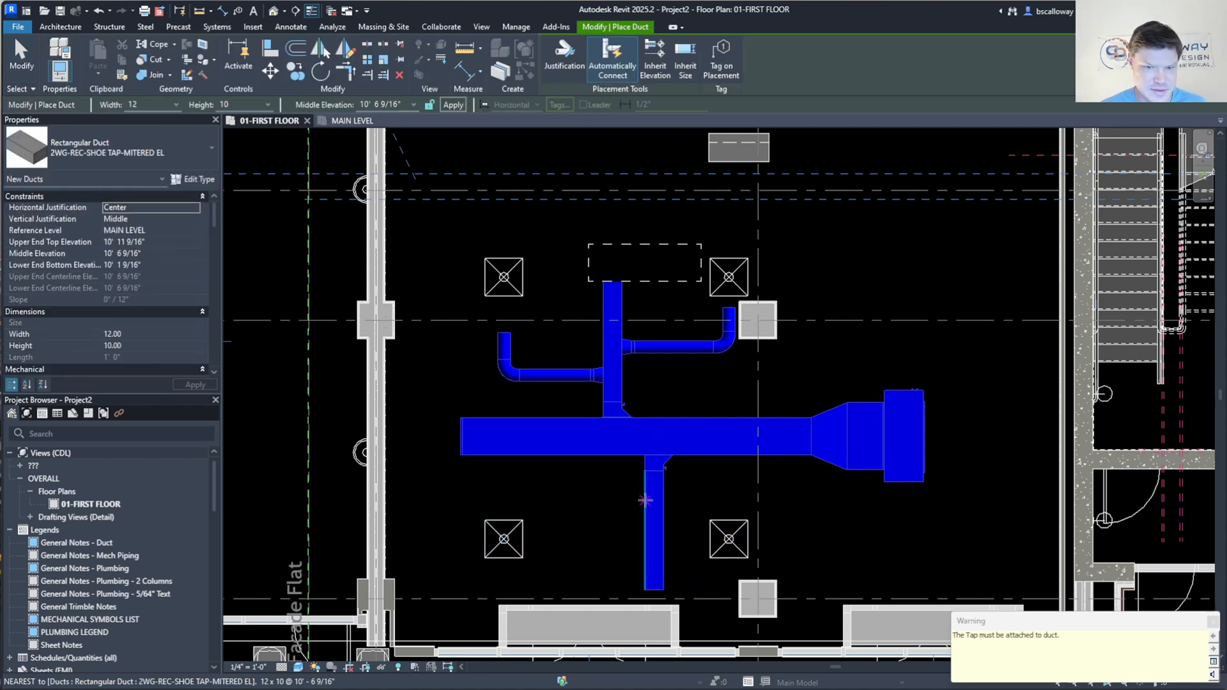
{"action": "left_click", "coordinate": [645, 499]}
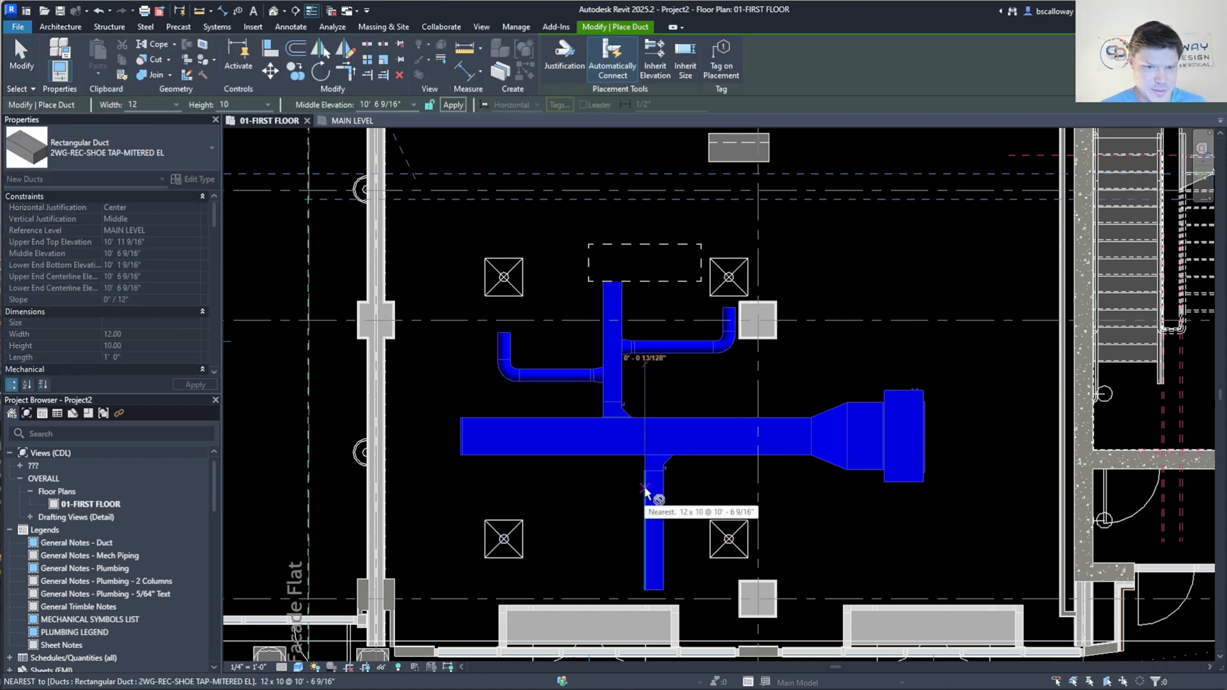
{"action": "left_click", "coordinate": [546, 506]}
{"action": "key", "text": "Escape"}
{"action": "key", "text": "Escape"}
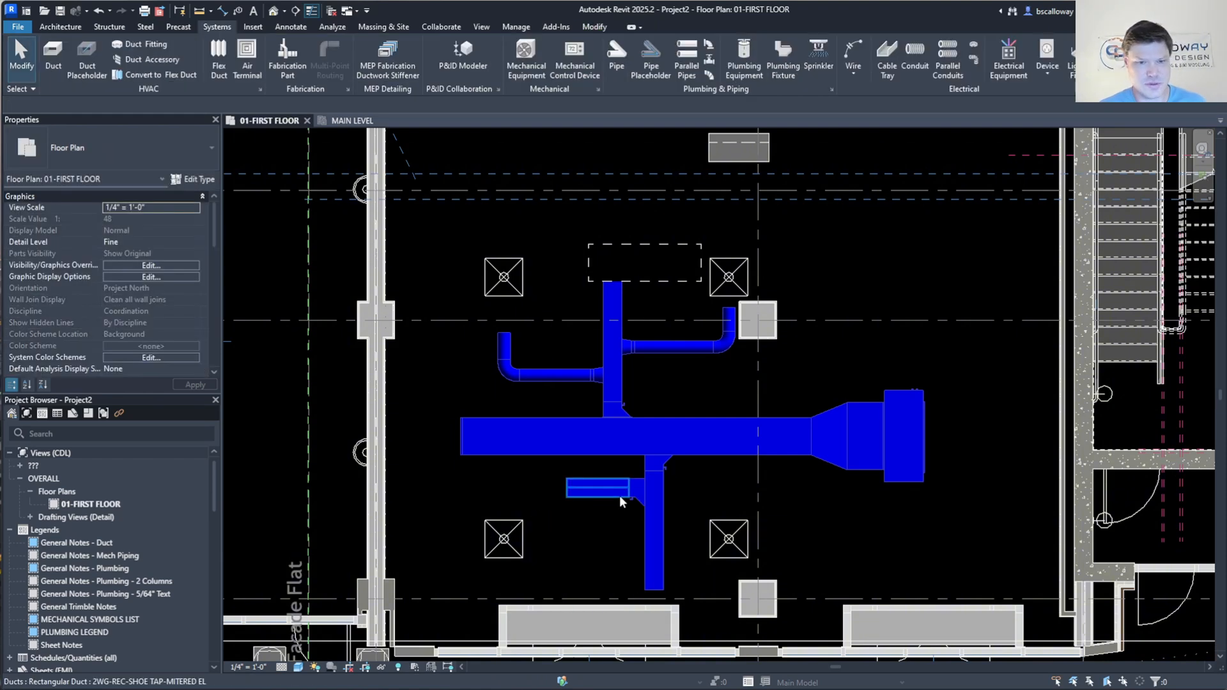
Delete the rectangular side duct and its tap from the lower branch.
{"action": "left_click", "coordinate": [623, 491]}
{"action": "key", "text": "Delete"}
{"action": "left_click", "coordinate": [635, 499]}
{"action": "key", "text": "Delete"}
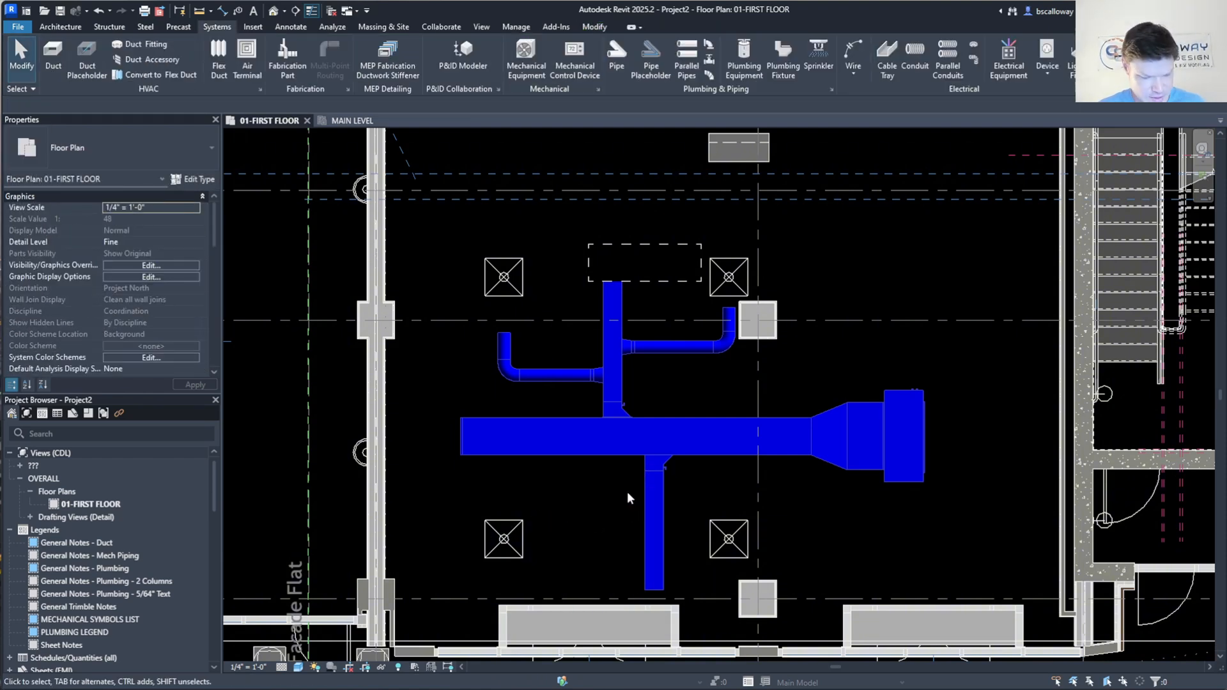
Draw a straight 8-inch 2WG - CONICAL round duct from the lower branch's left side toward the lower-left air terminal.
{"action": "key", "text": "d"}
{"action": "key", "text": "t"}
{"action": "left_click", "coordinate": [124, 143]}
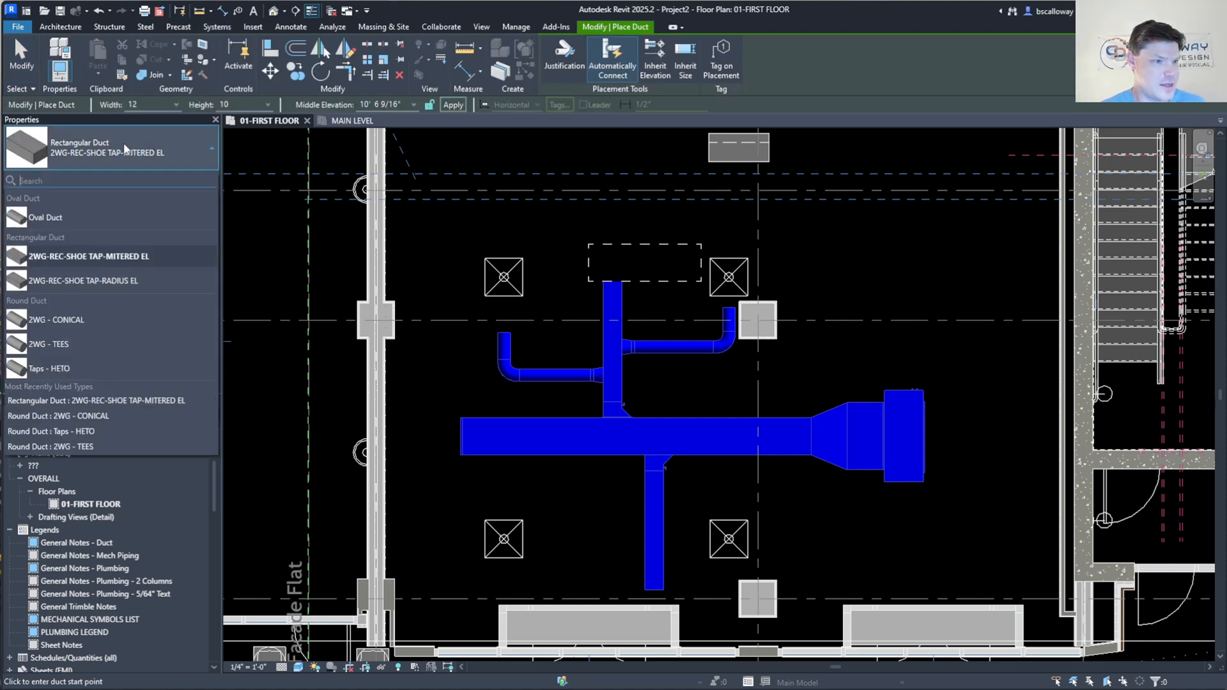
{"action": "left_click", "coordinate": [102, 320]}
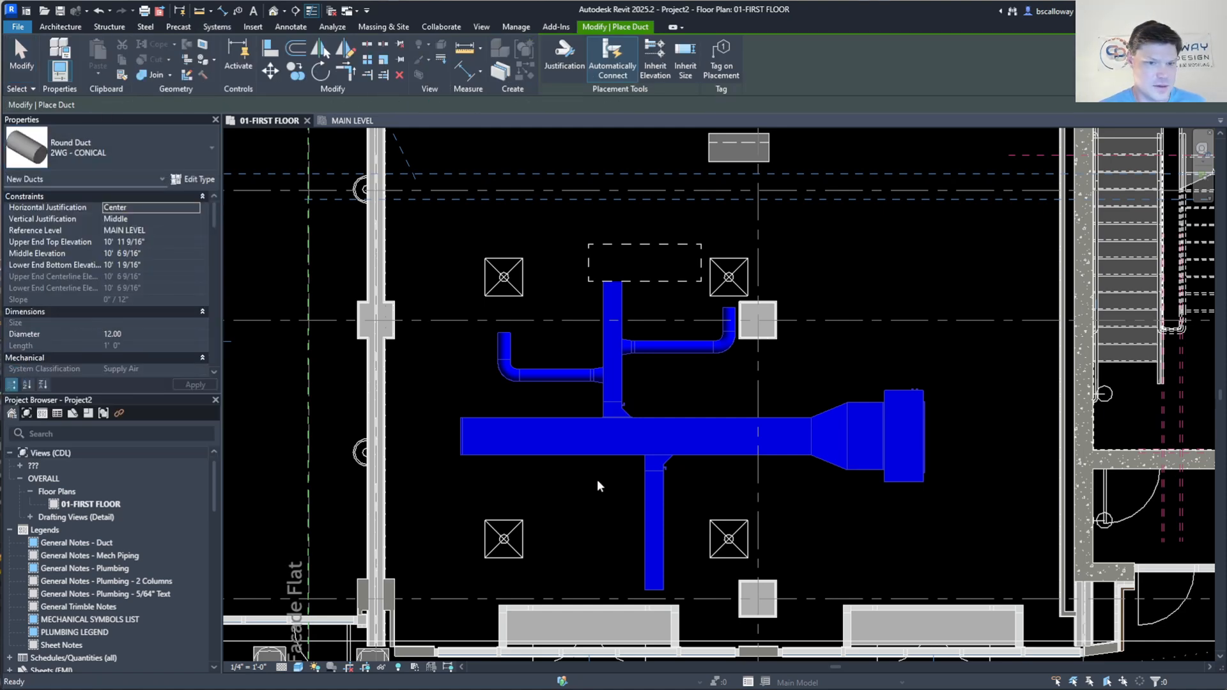
{"action": "left_click", "coordinate": [644, 499]}
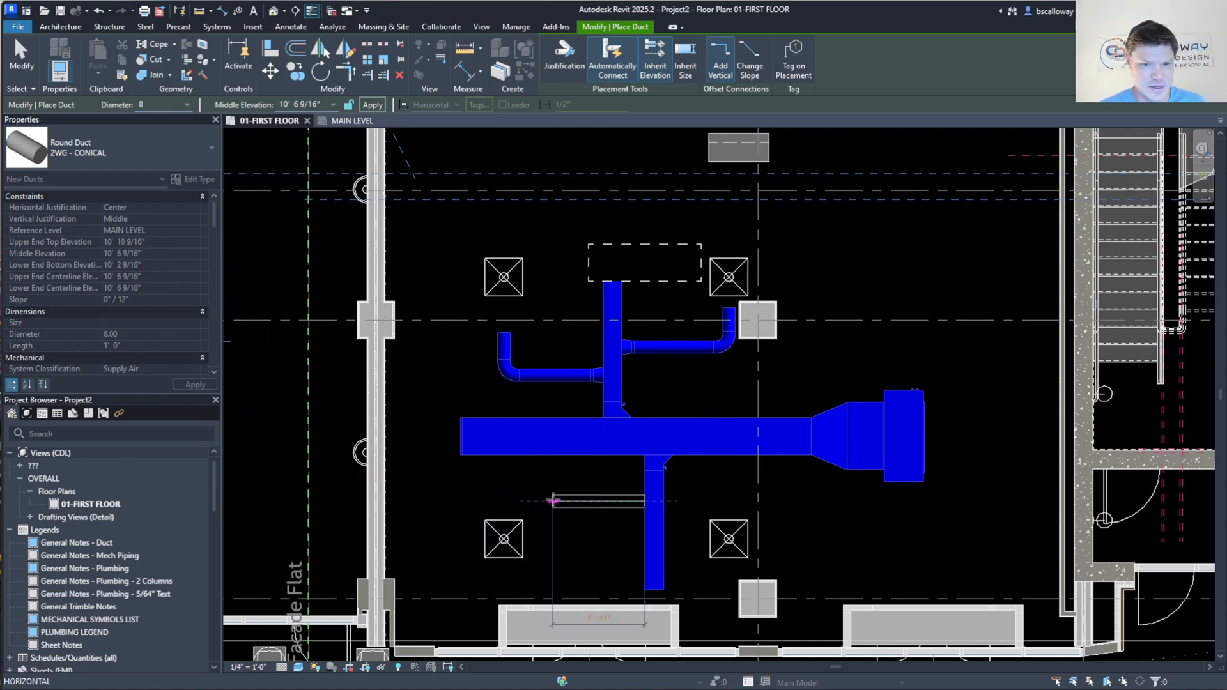
{"action": "left_click", "coordinate": [554, 501]}
{"action": "key", "text": "Escape"}
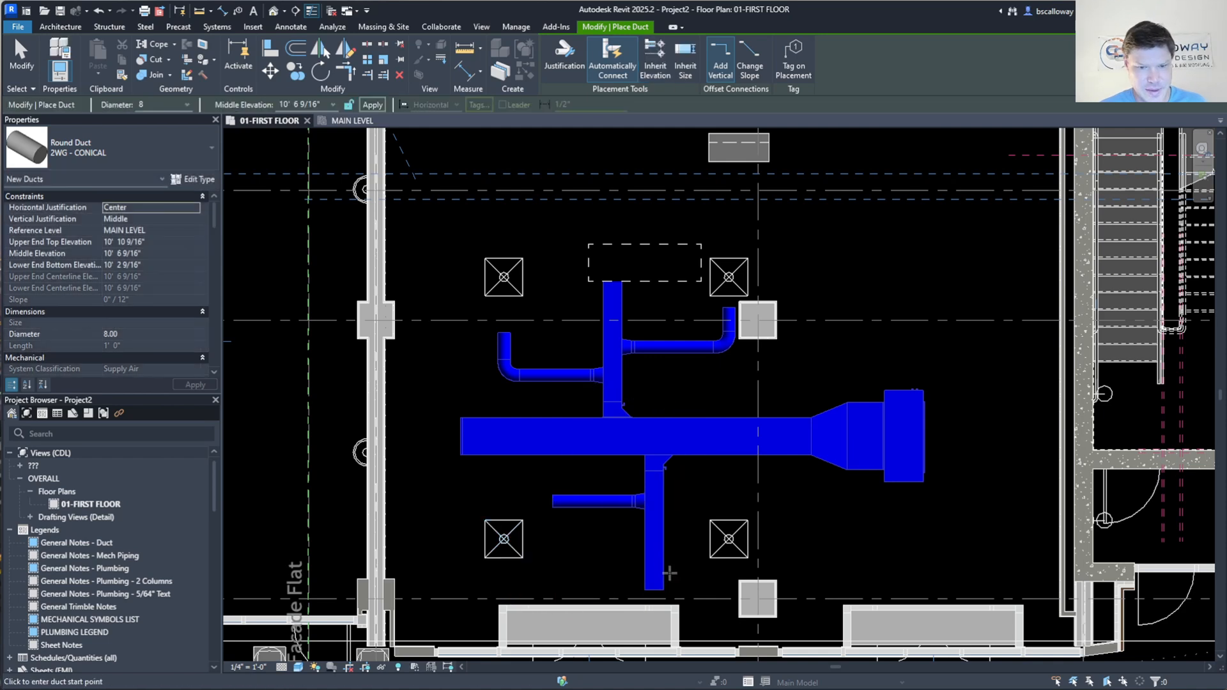
Draw a short 8-inch round duct from the lower branch's right side, near its end, toward the lower-right air terminal.
{"action": "left_click", "coordinate": [664, 571]}
{"action": "left_click", "coordinate": [700, 571]}
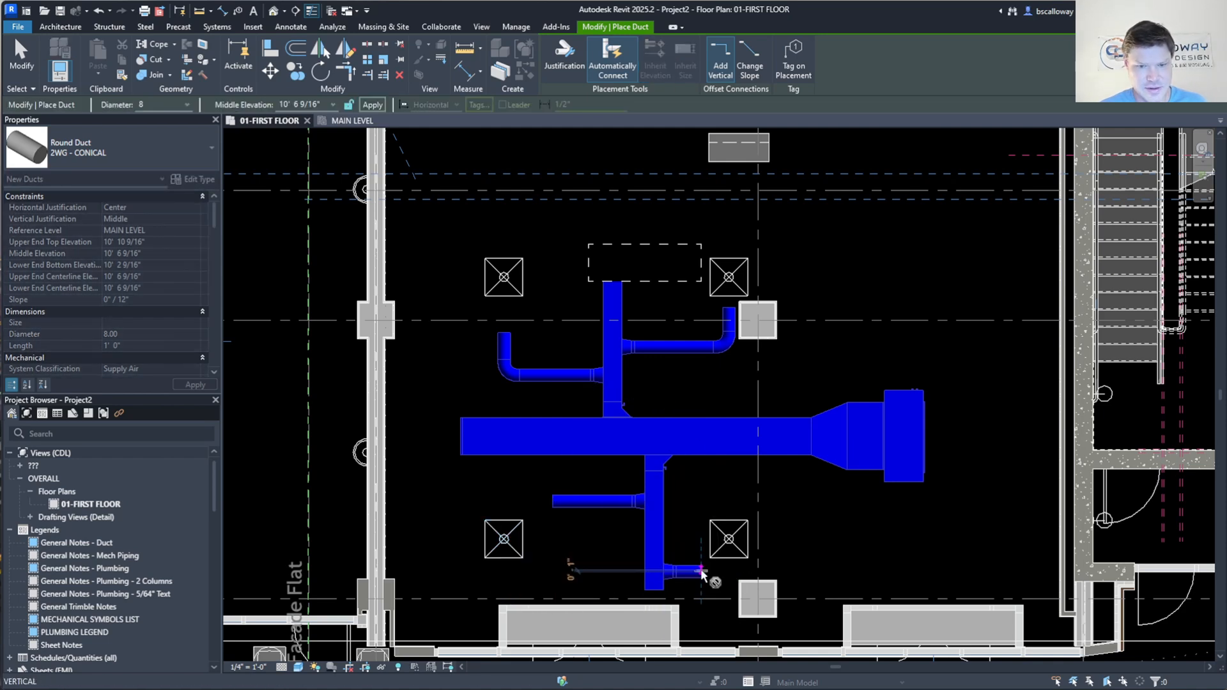
{"action": "key", "text": "Escape"}
{"action": "key", "text": "f"}
{"action": "key", "text": "d"}
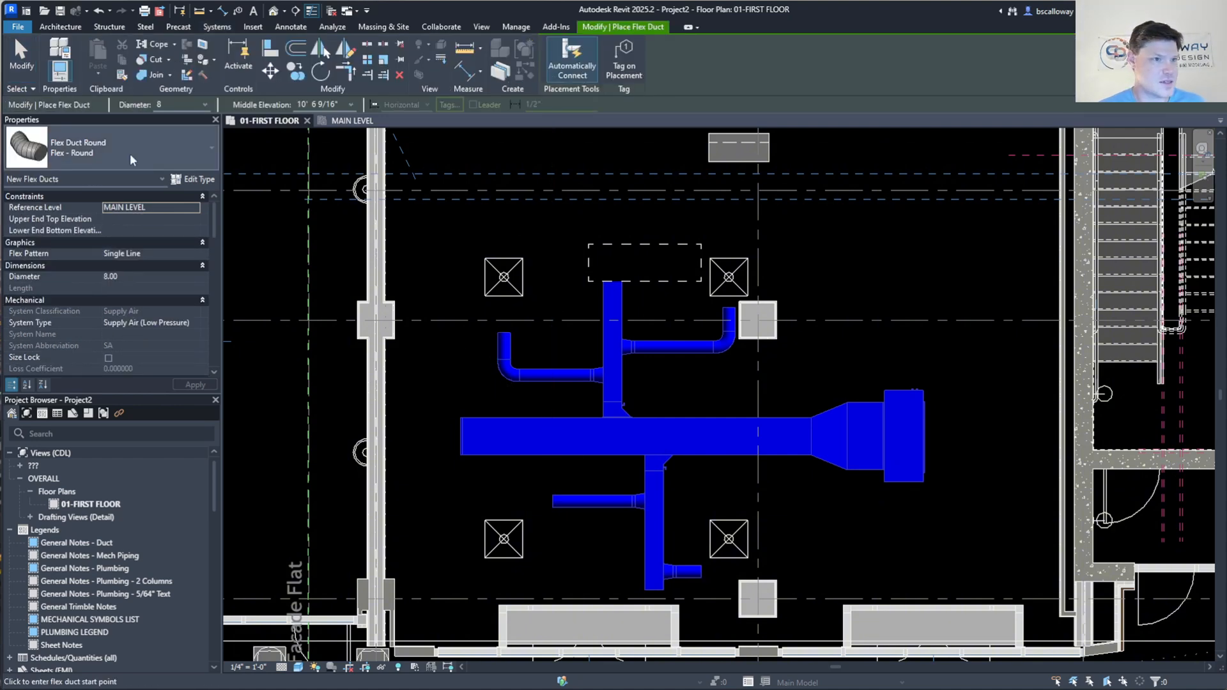
{"action": "key", "text": "Escape"}
{"action": "key", "text": "Escape"}
Change all four supply air terminals to the Supply - 24"x24" Face 08" Neck type.
{"action": "left_click", "coordinate": [521, 268]}
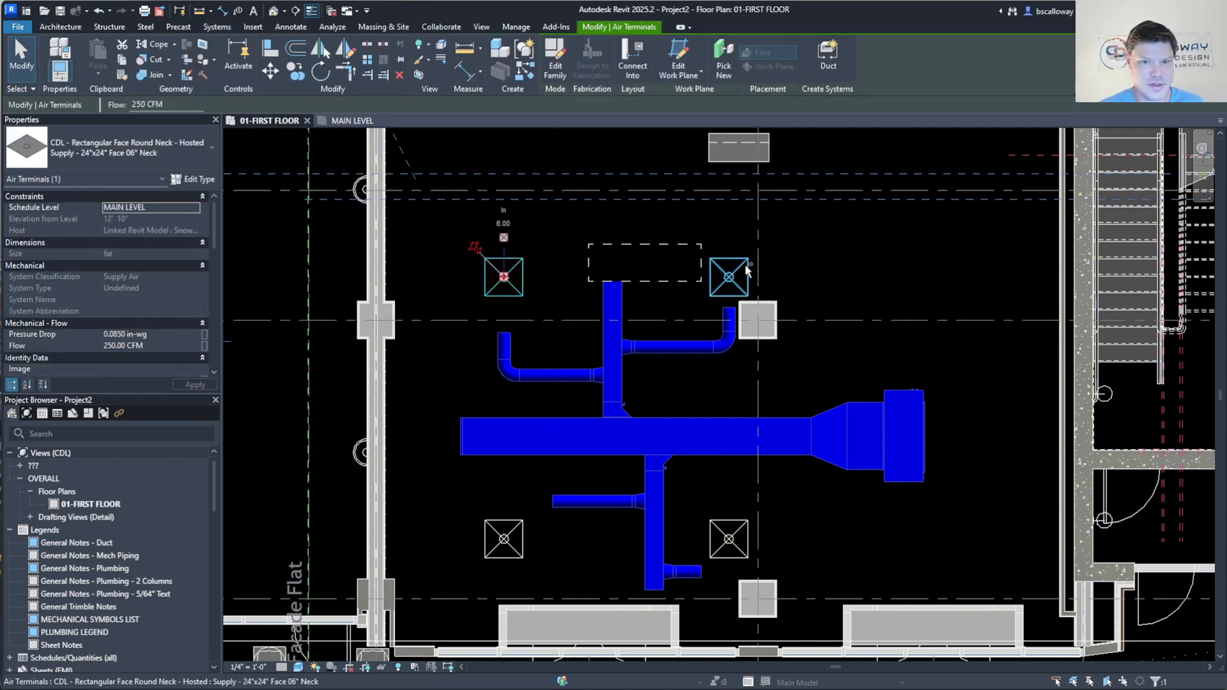
{"action": "left_click", "coordinate": [728, 276], "text": "ctrl"}
{"action": "left_click", "coordinate": [729, 539], "text": "ctrl"}
{"action": "left_click", "coordinate": [504, 538], "text": "ctrl"}
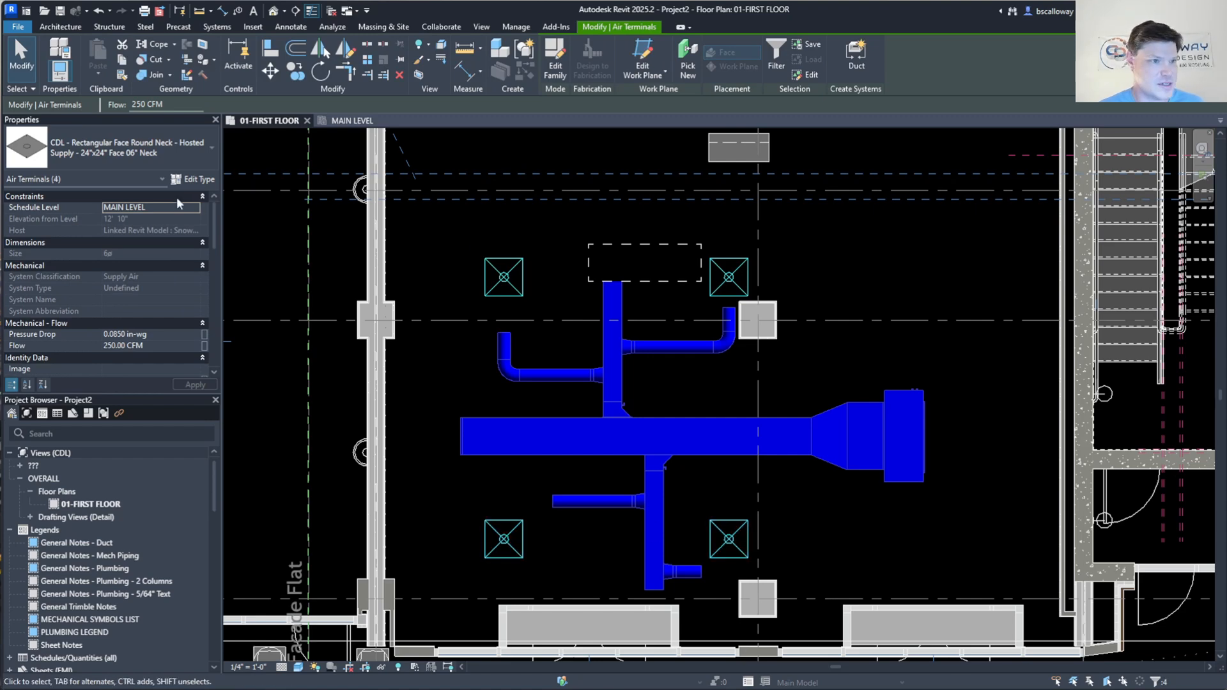
{"action": "left_click", "coordinate": [172, 149]}
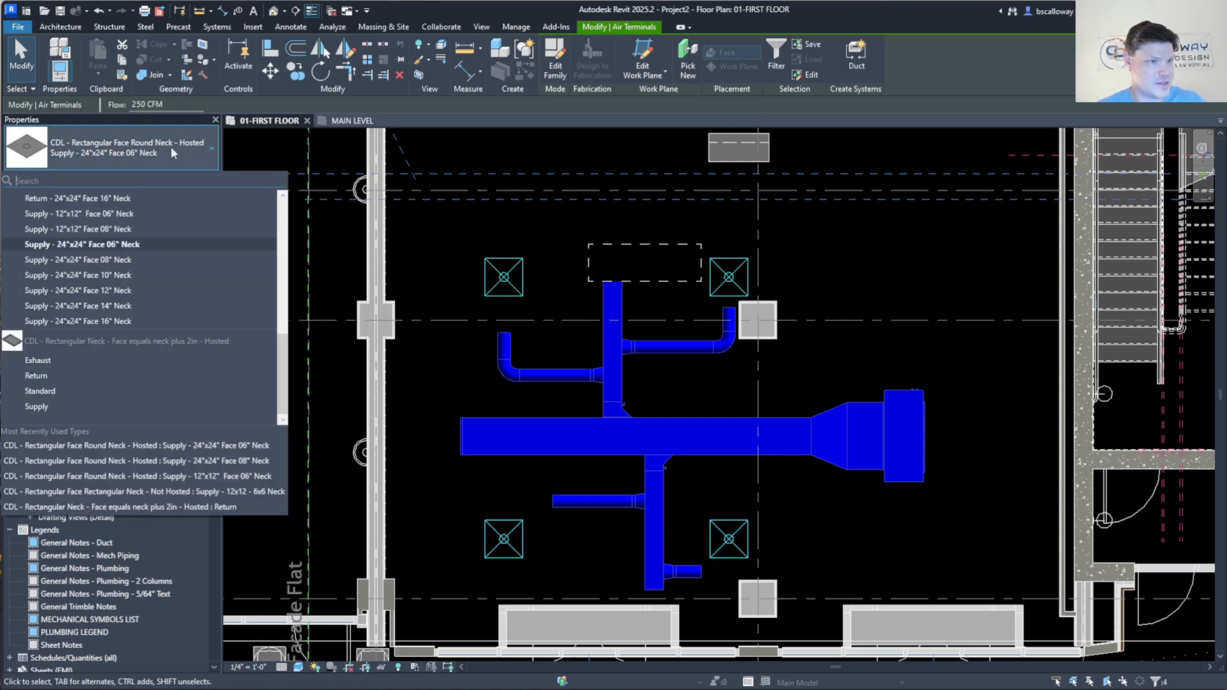
{"action": "left_click", "coordinate": [132, 260]}
{"action": "left_click", "coordinate": [565, 285]}
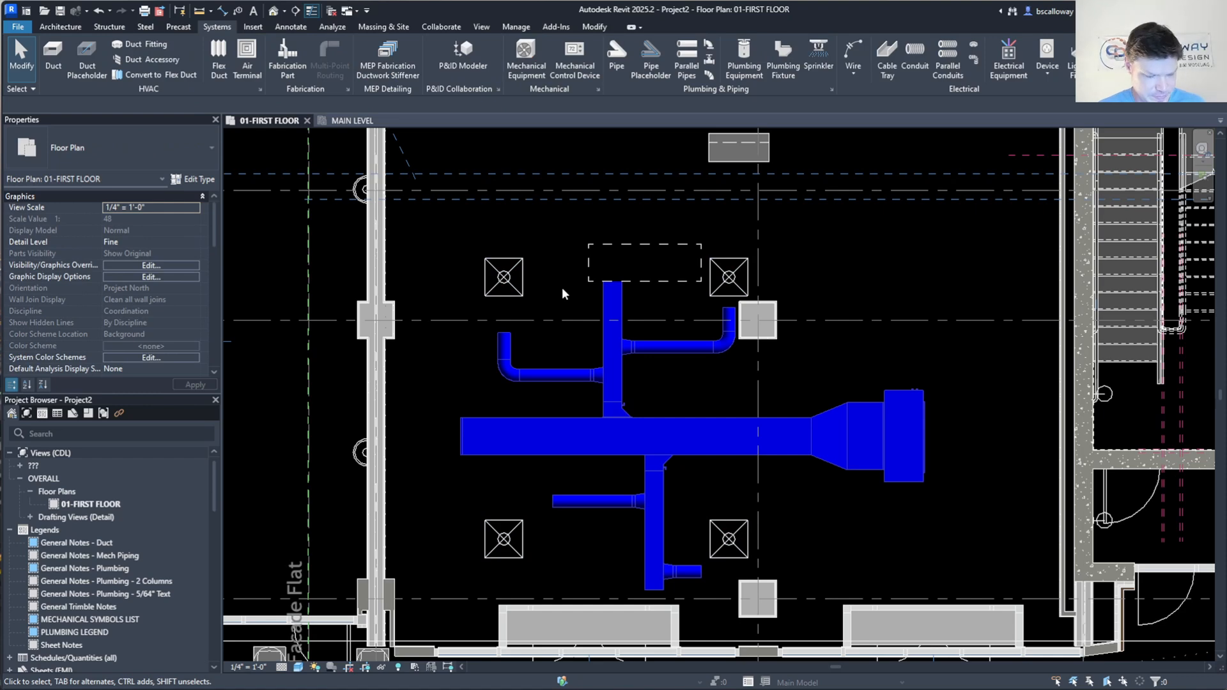
Connect the upper-left round duct to its air terminal with 8-inch Flex - Round duct, and undo the connection.
{"action": "key", "text": "f"}
{"action": "key", "text": "d"}
{"action": "left_click", "coordinate": [504, 333]}
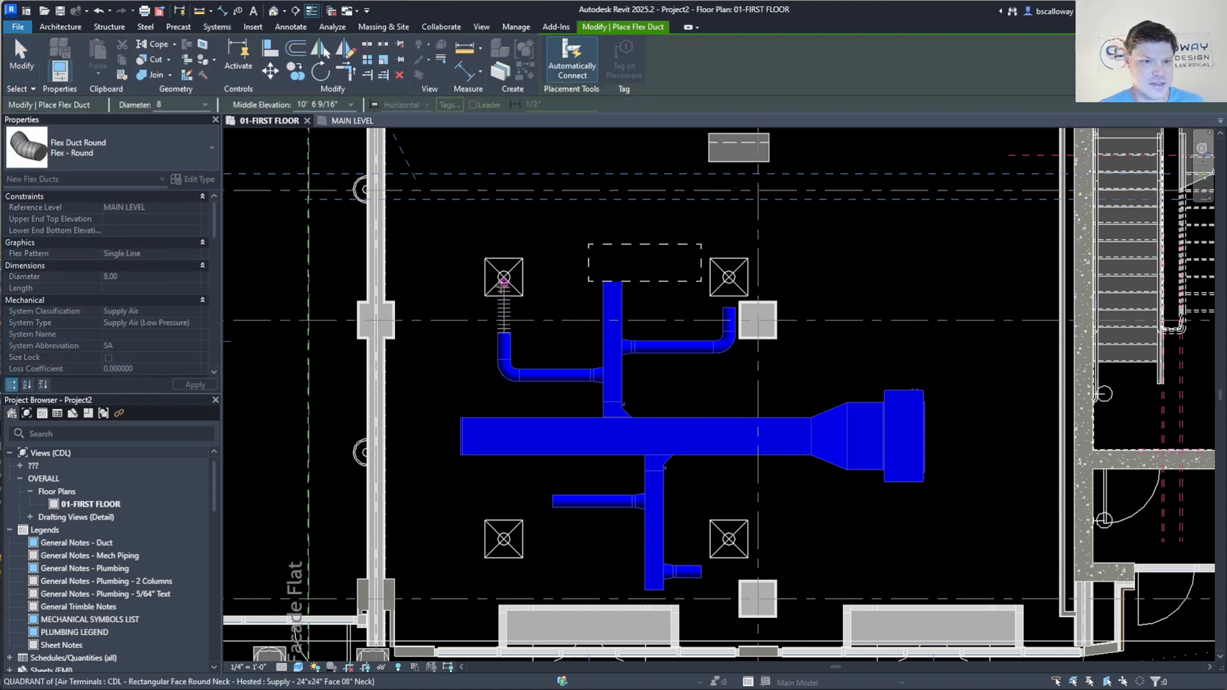
{"action": "left_click", "coordinate": [504, 280]}
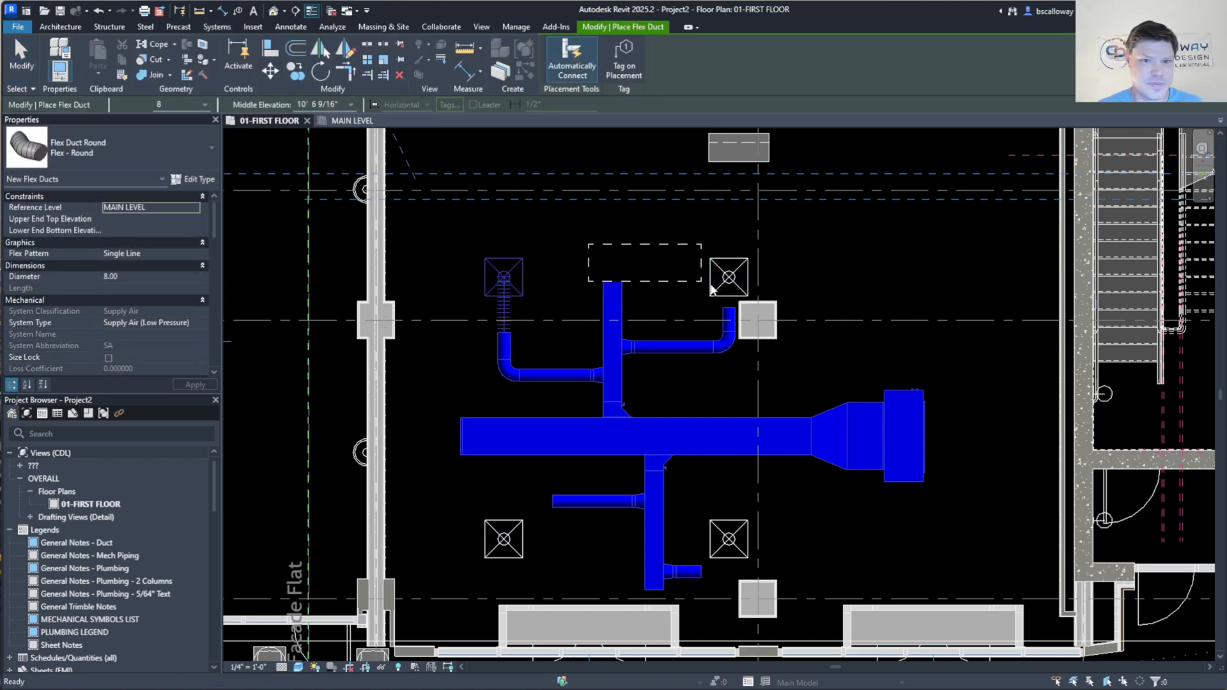
{"action": "key", "text": "Escape"}
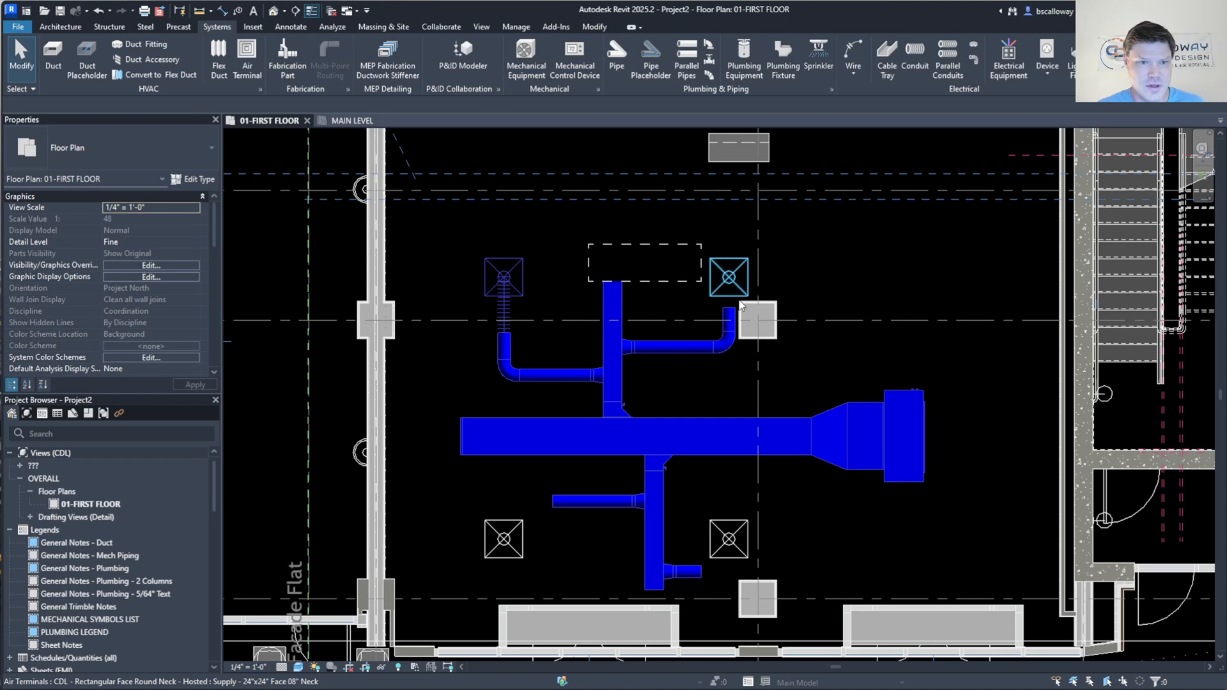
{"action": "left_click", "coordinate": [526, 277]}
{"action": "key", "text": "ctrl+z"}
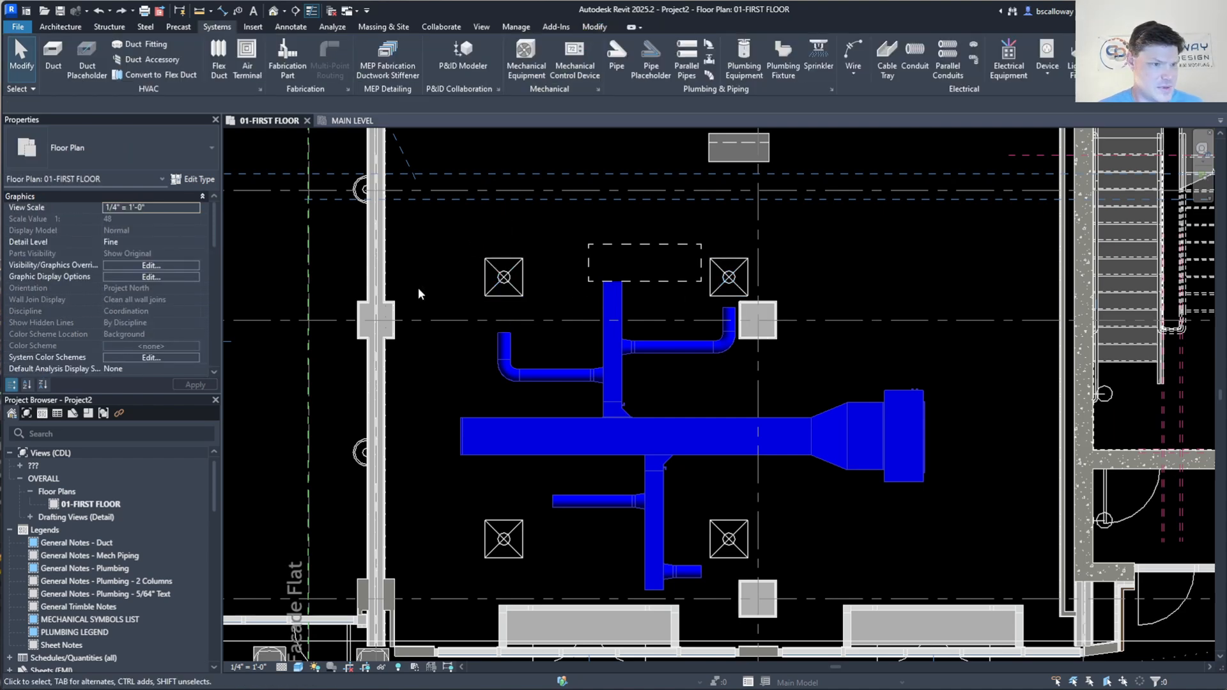
Connect the end of the upper-left round duct to the upper-left air terminal with 8-inch Flex - Round duct.
{"action": "left_click", "coordinate": [509, 345]}
{"action": "key", "text": "Escape"}
{"action": "key", "text": "f"}
{"action": "key", "text": "d"}
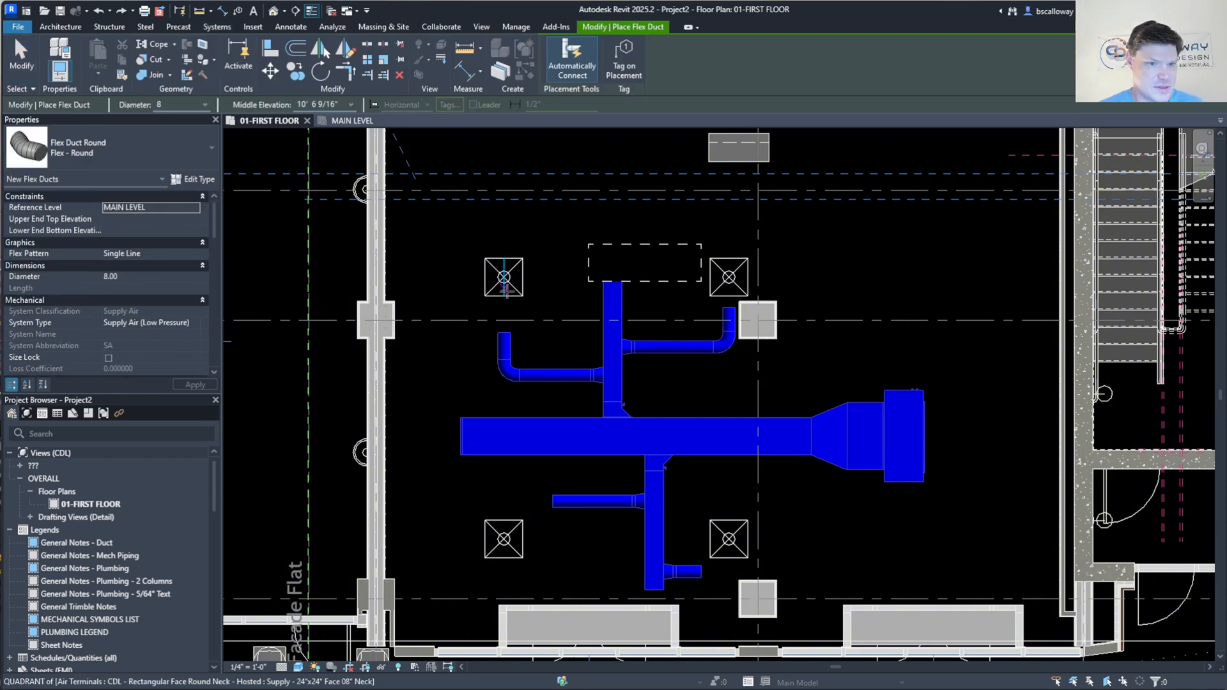
{"action": "left_click", "coordinate": [503, 332]}
{"action": "left_click", "coordinate": [504, 277]}
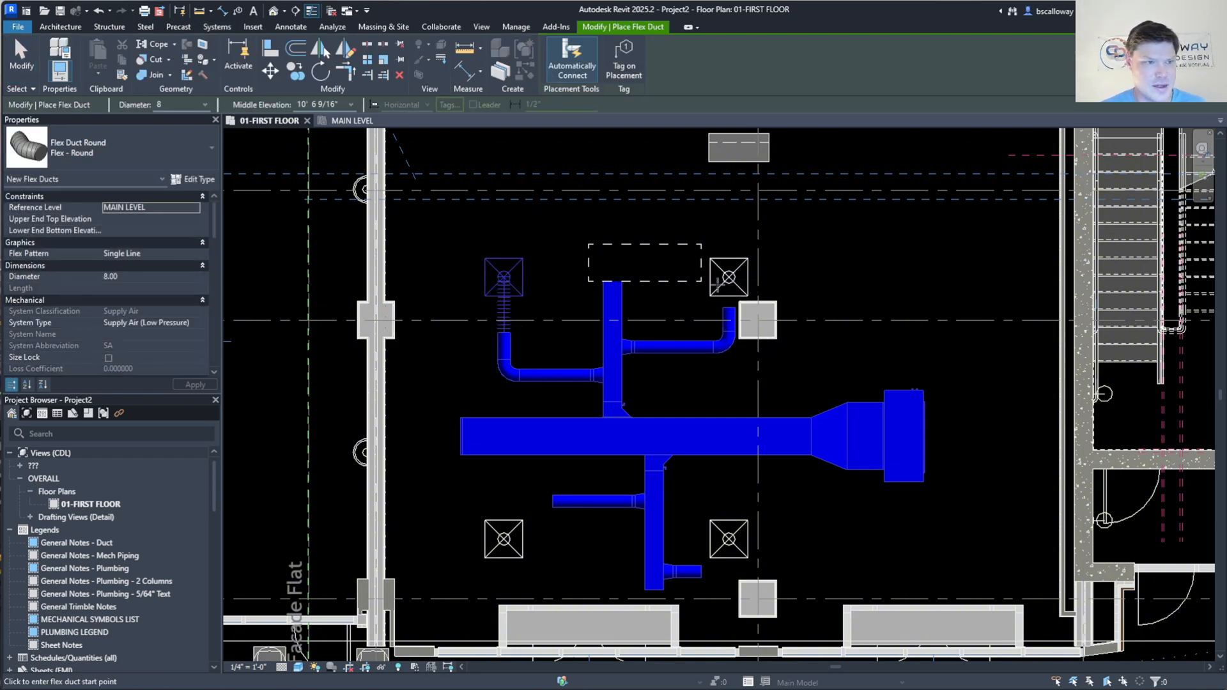
{"action": "key", "text": "Escape"}
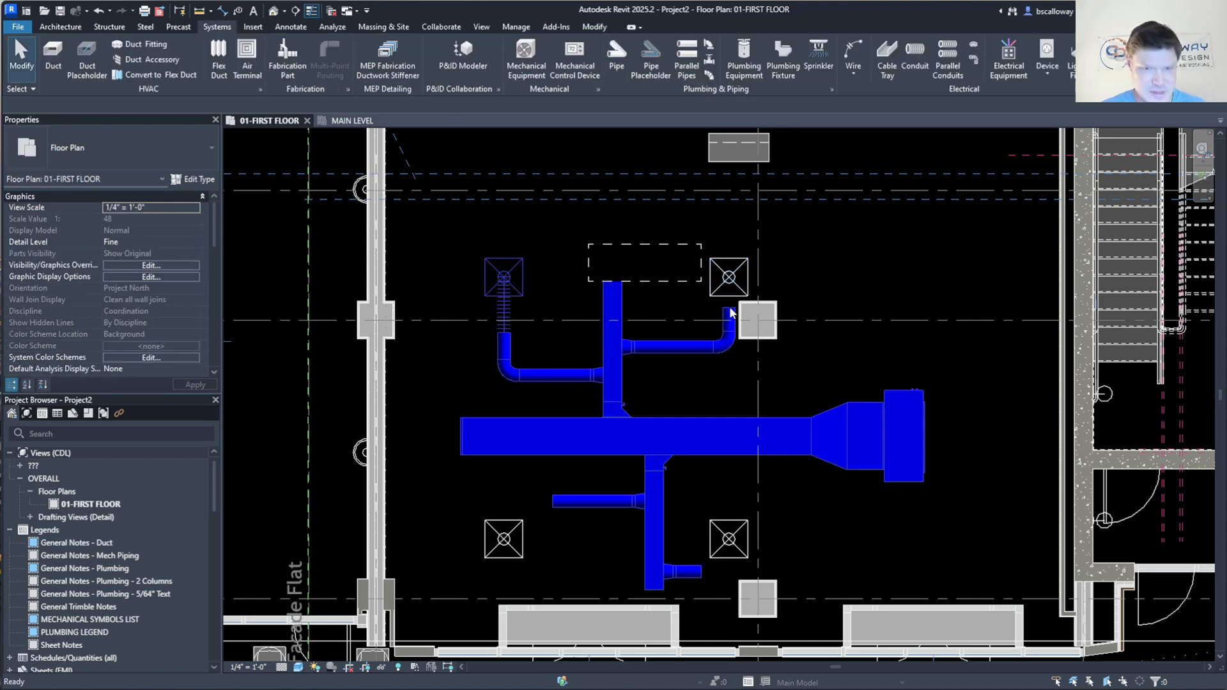
Run 8-inch Flex - Round duct from the upper-right round duct's open end to the upper-right air terminal.
{"action": "key", "text": "f"}
{"action": "key", "text": "d"}
{"action": "left_click", "coordinate": [729, 308]}
{"action": "left_click", "coordinate": [729, 275]}
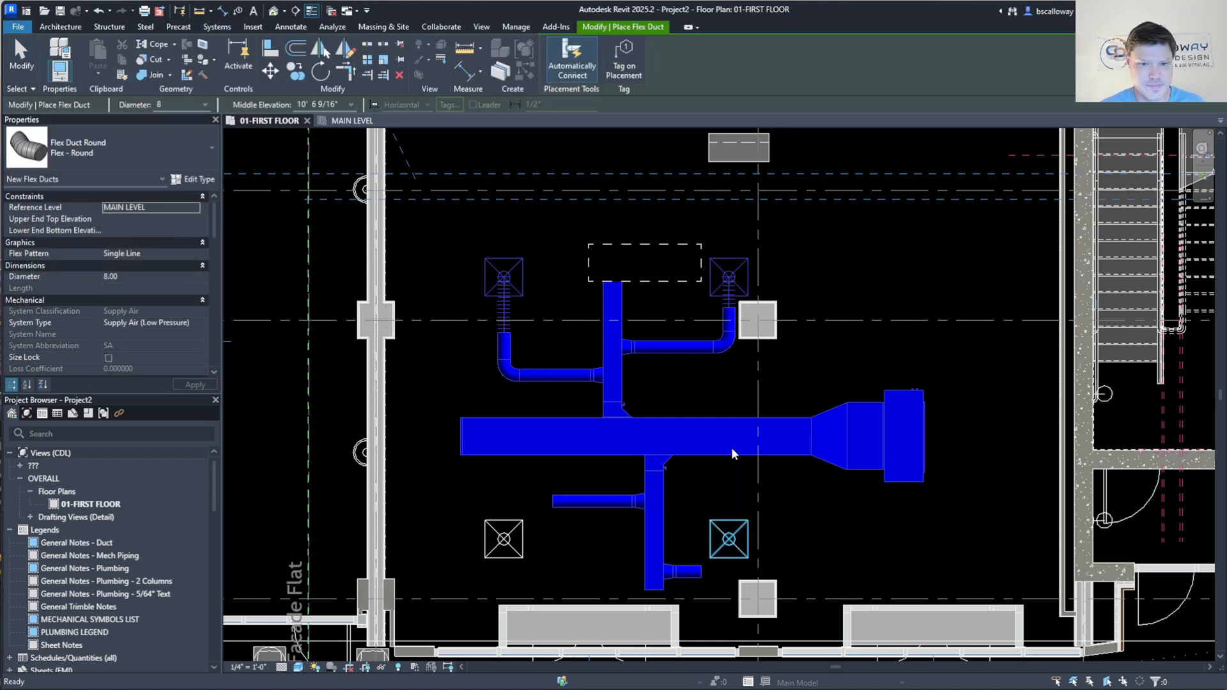
{"action": "key", "text": "Escape"}
Connect the lower-right and lower-left round ducts to their air terminals with 8-inch Flex - Round duct.
{"action": "key", "text": "f"}
{"action": "key", "text": "d"}
{"action": "left_click", "coordinate": [700, 571]}
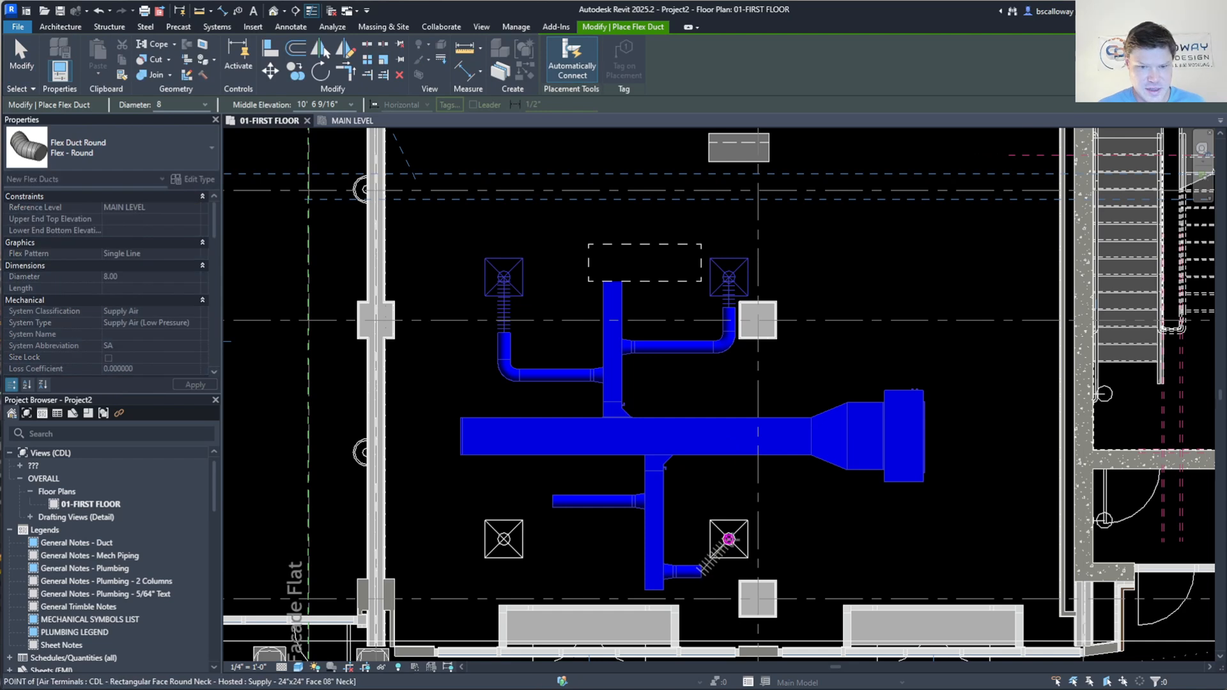
{"action": "left_click", "coordinate": [729, 539]}
{"action": "left_click", "coordinate": [552, 500]}
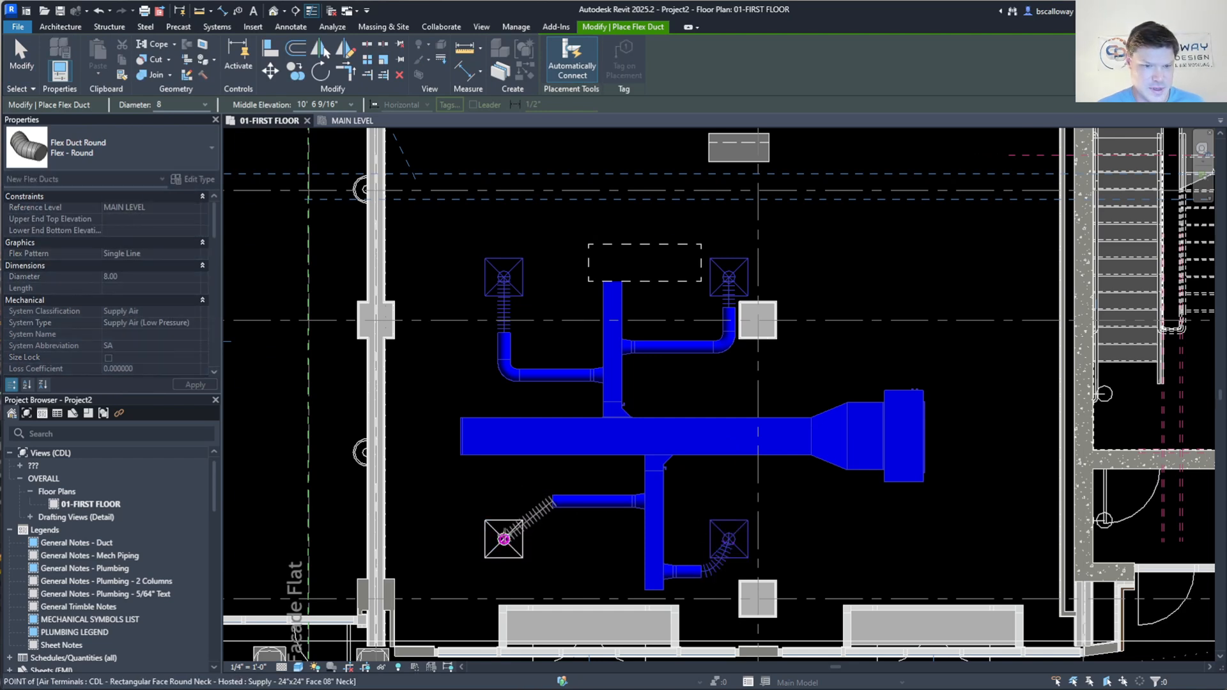
{"action": "left_click", "coordinate": [504, 539]}
{"action": "key", "text": "Escape"}
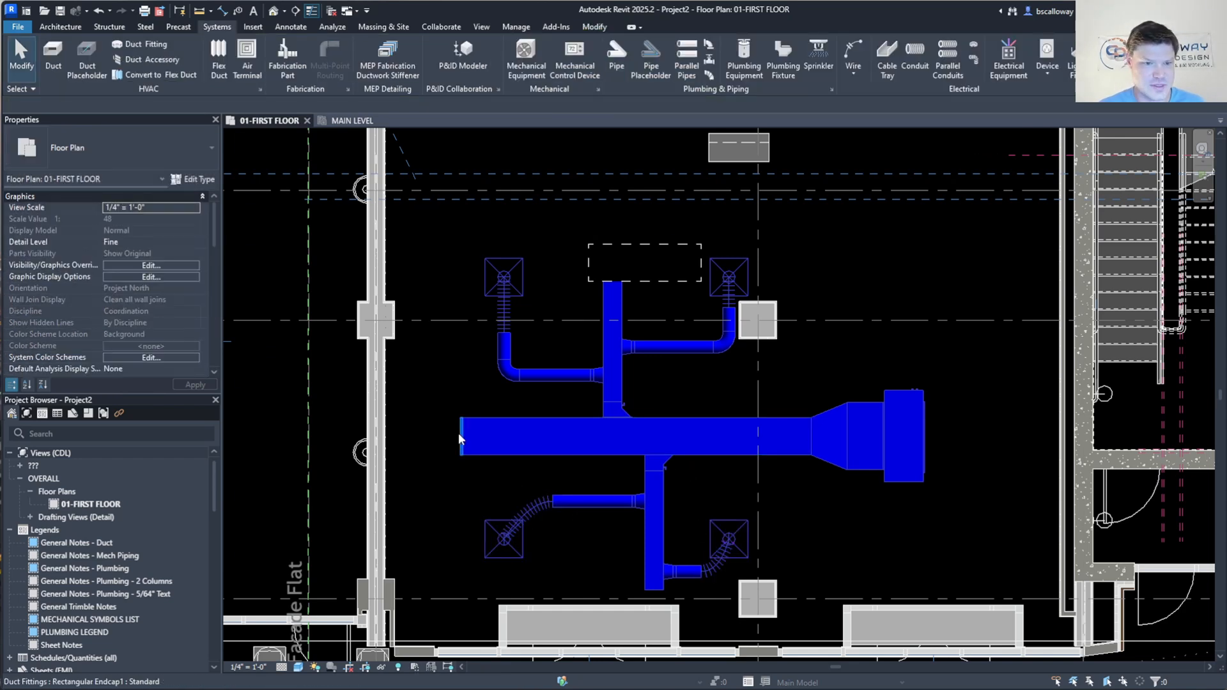
Shorten the main duct by moving its end cap to just left of the upper branch, and check the connected network.
{"action": "left_click_drag", "start_coordinate": [531, 429], "coordinate": [580, 433]}
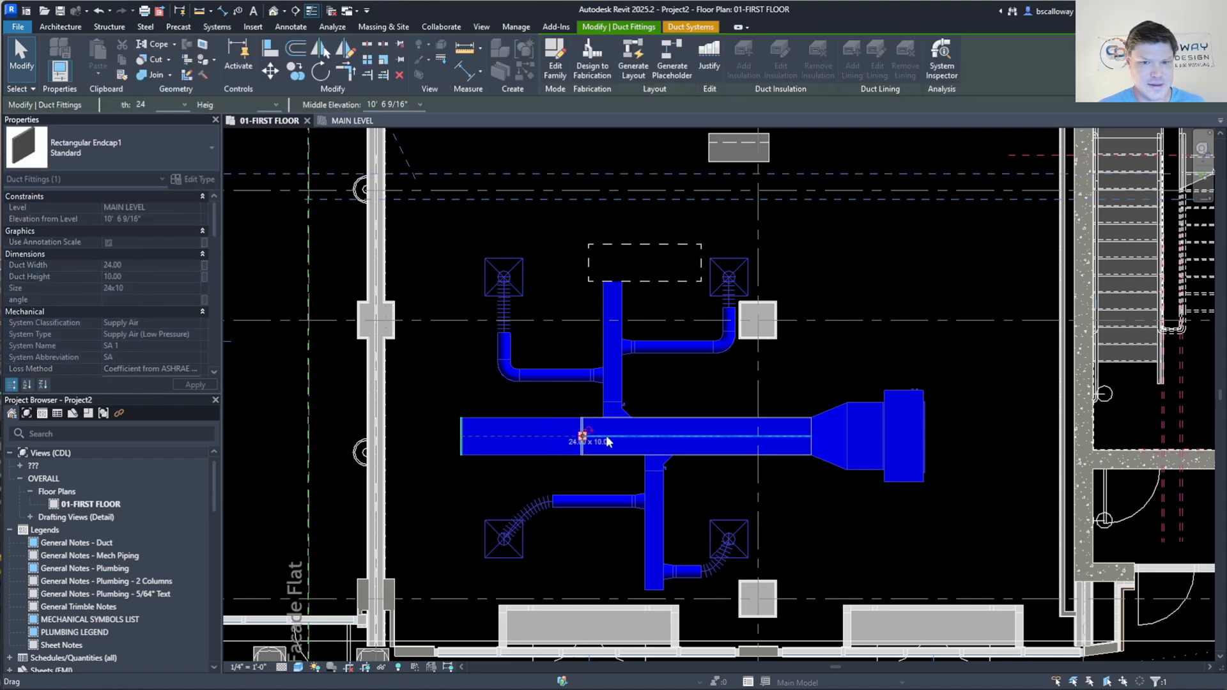
{"action": "key", "text": "Tab"}
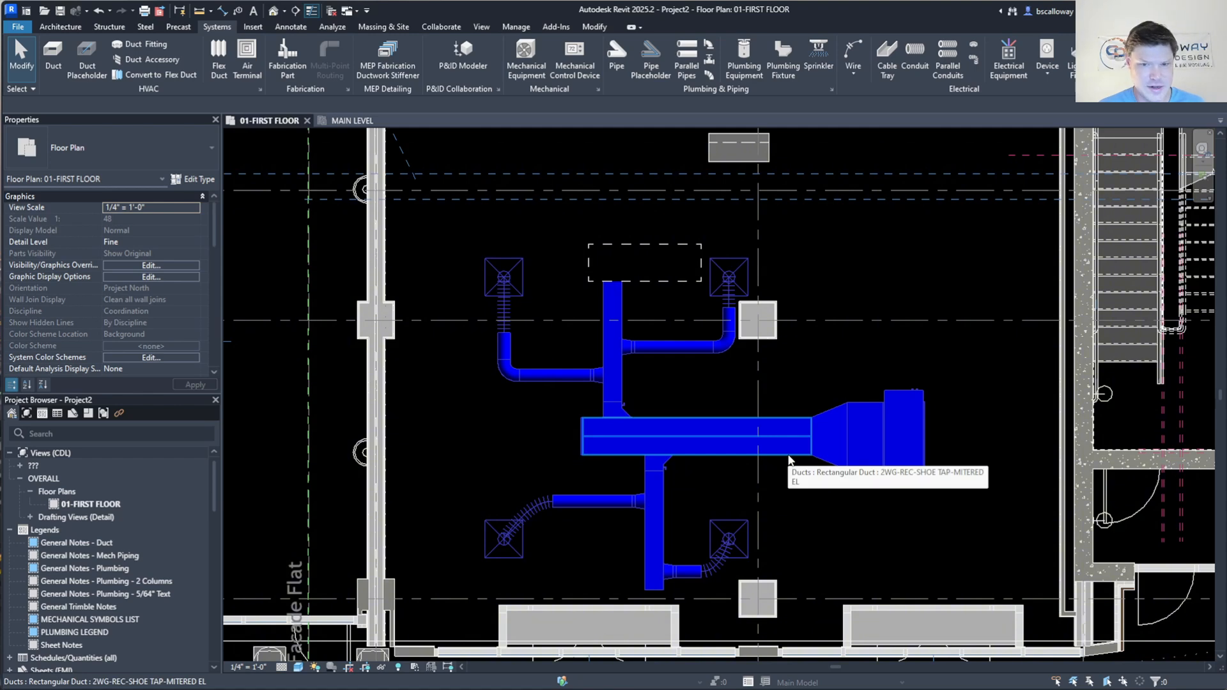
{"action": "key", "text": "Tab"}
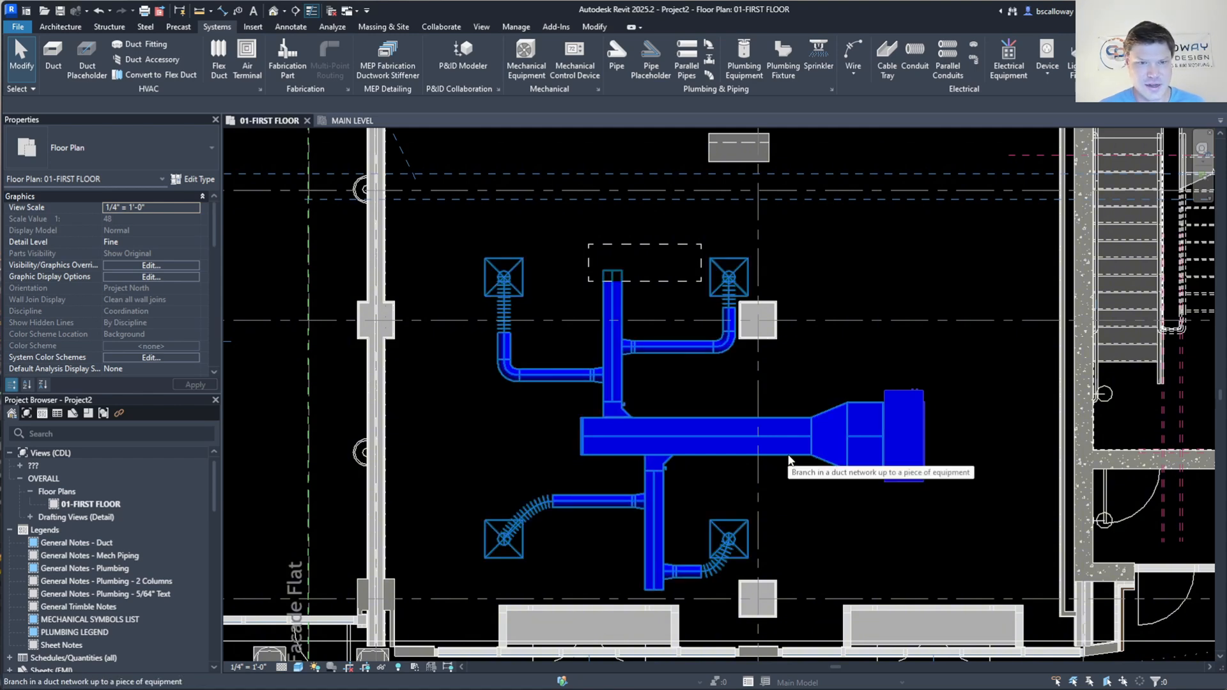
{"action": "left_click", "coordinate": [788, 458]}
{"action": "key", "text": "Escape"}
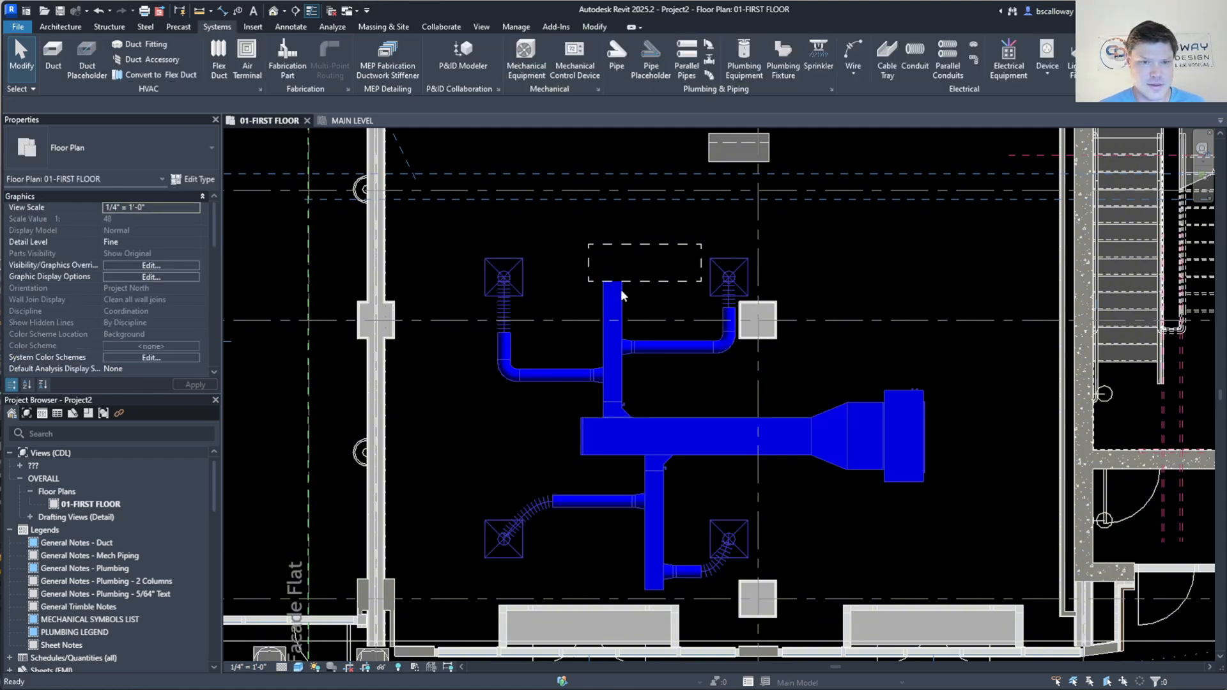
Cap the open ends of the upper and lower rectangular branch ducts.
{"action": "left_click", "coordinate": [620, 298]}
{"action": "left_click", "coordinate": [662, 533], "text": "ctrl"}
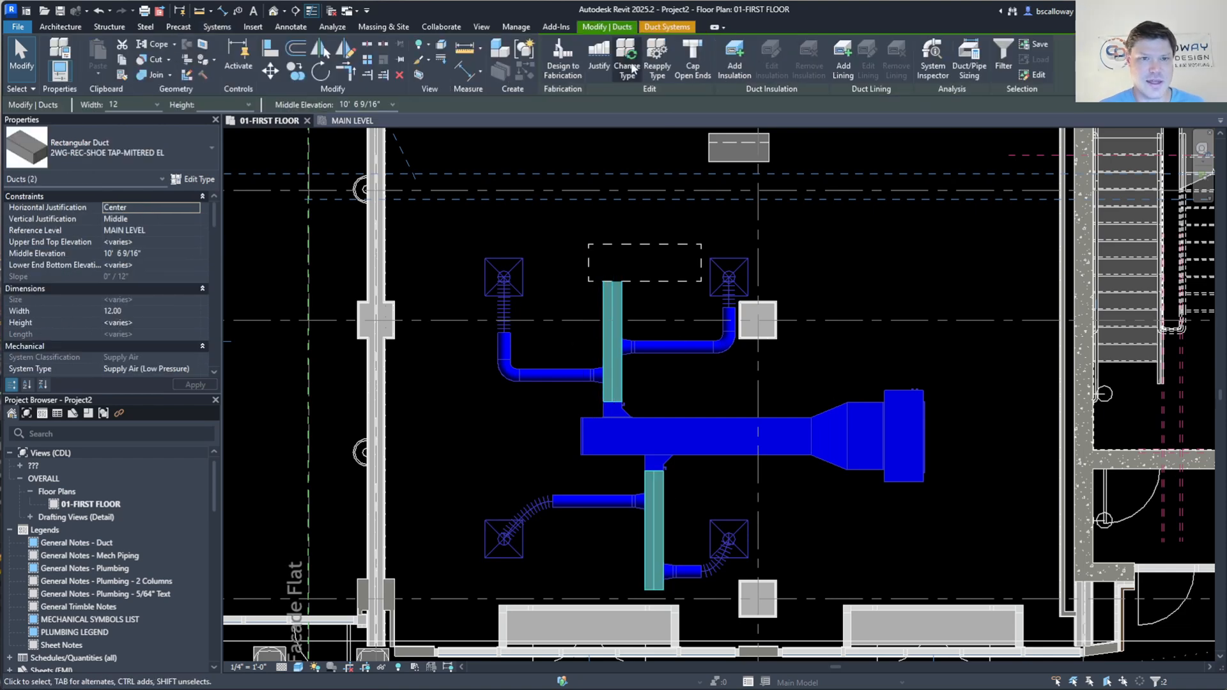
{"action": "left_click", "coordinate": [695, 60]}
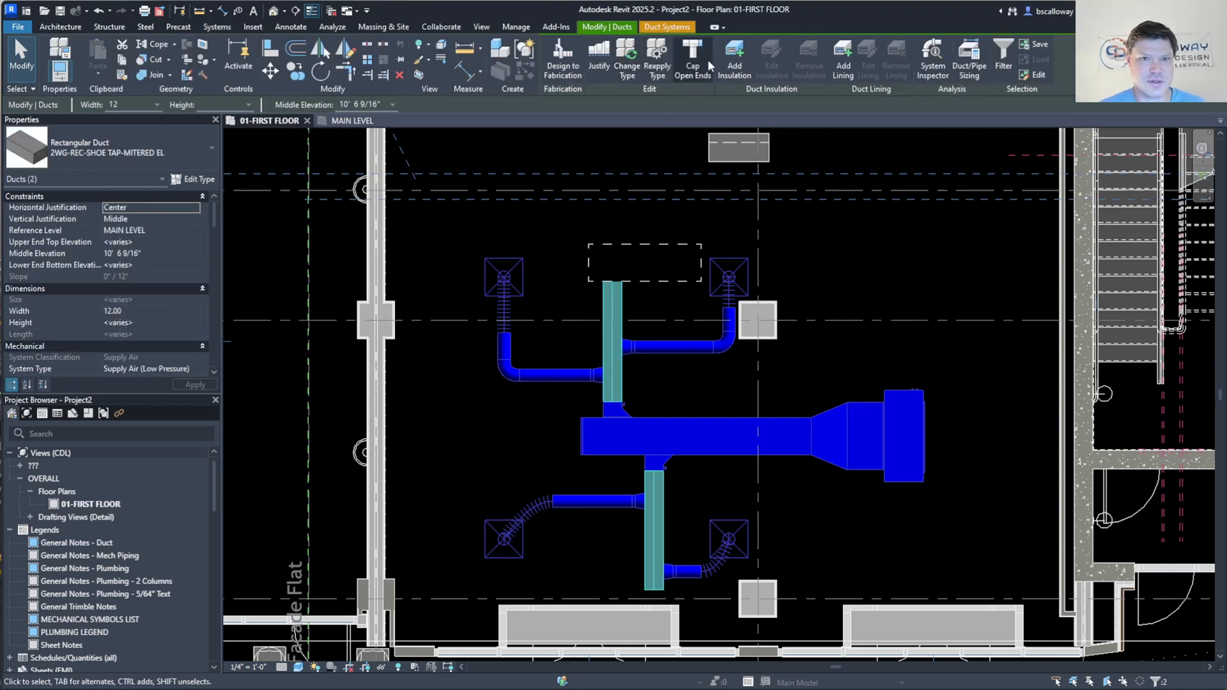
{"action": "left_click", "coordinate": [714, 387]}
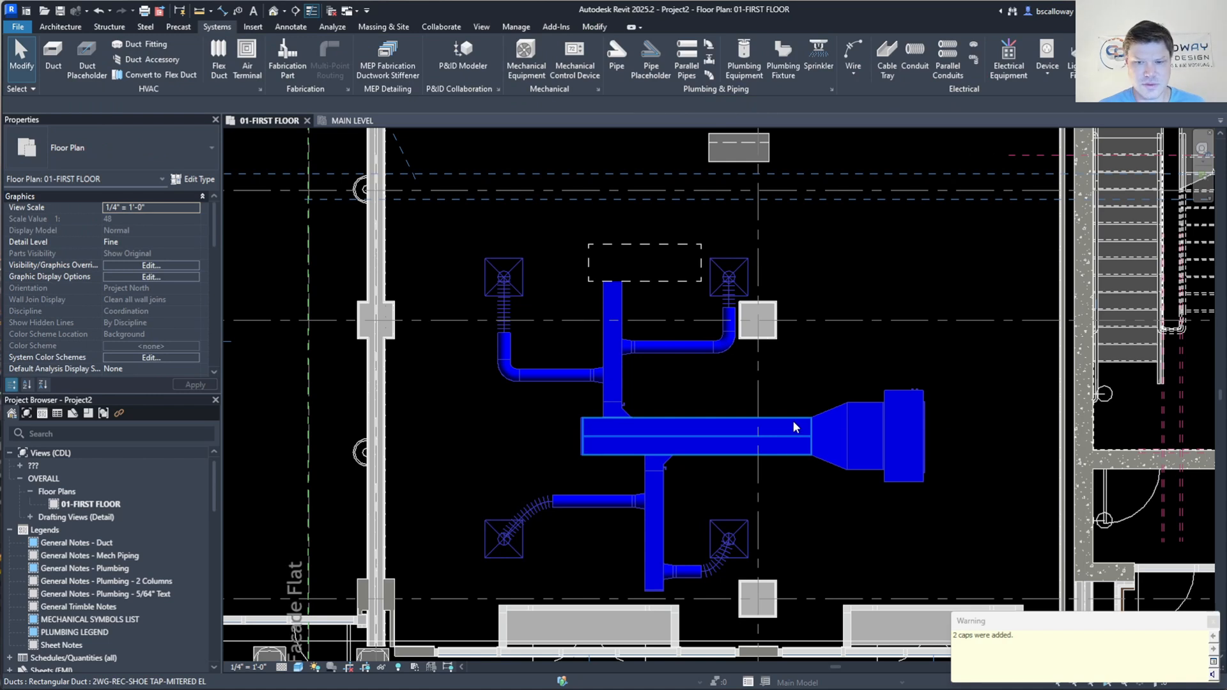
Start duct sizing for the whole duct network up to the fan coil, using the Friction sizing method.
{"action": "key", "text": "Tab"}
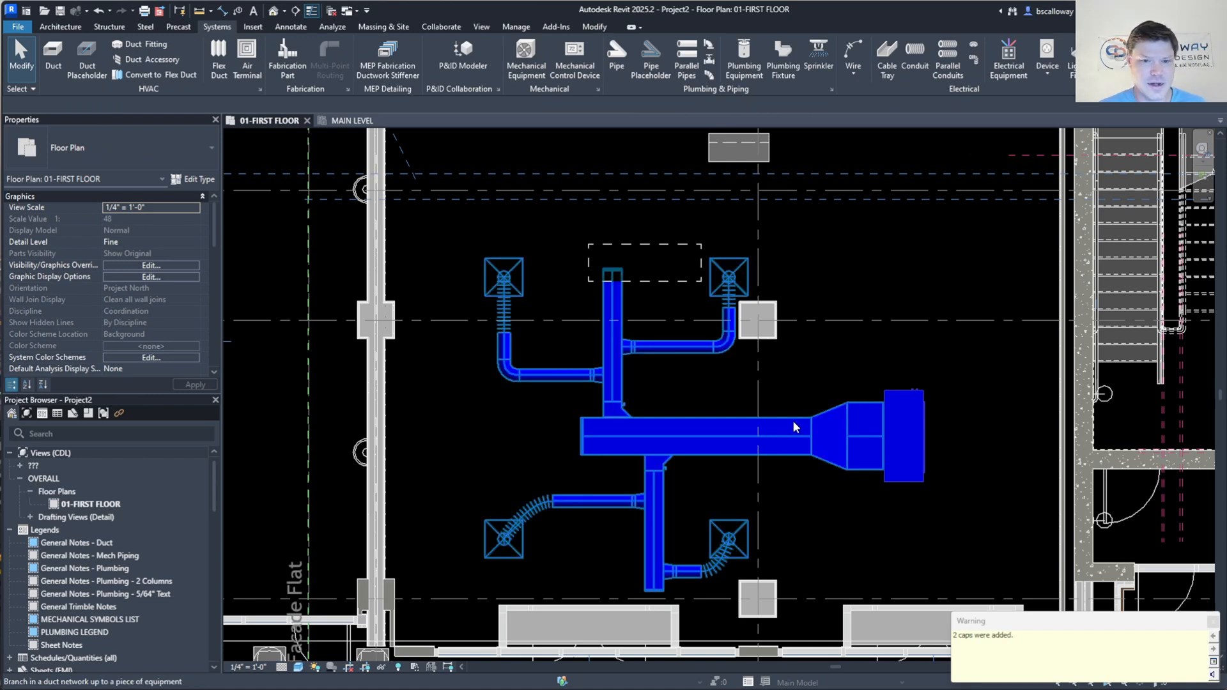
{"action": "left_click", "coordinate": [792, 420]}
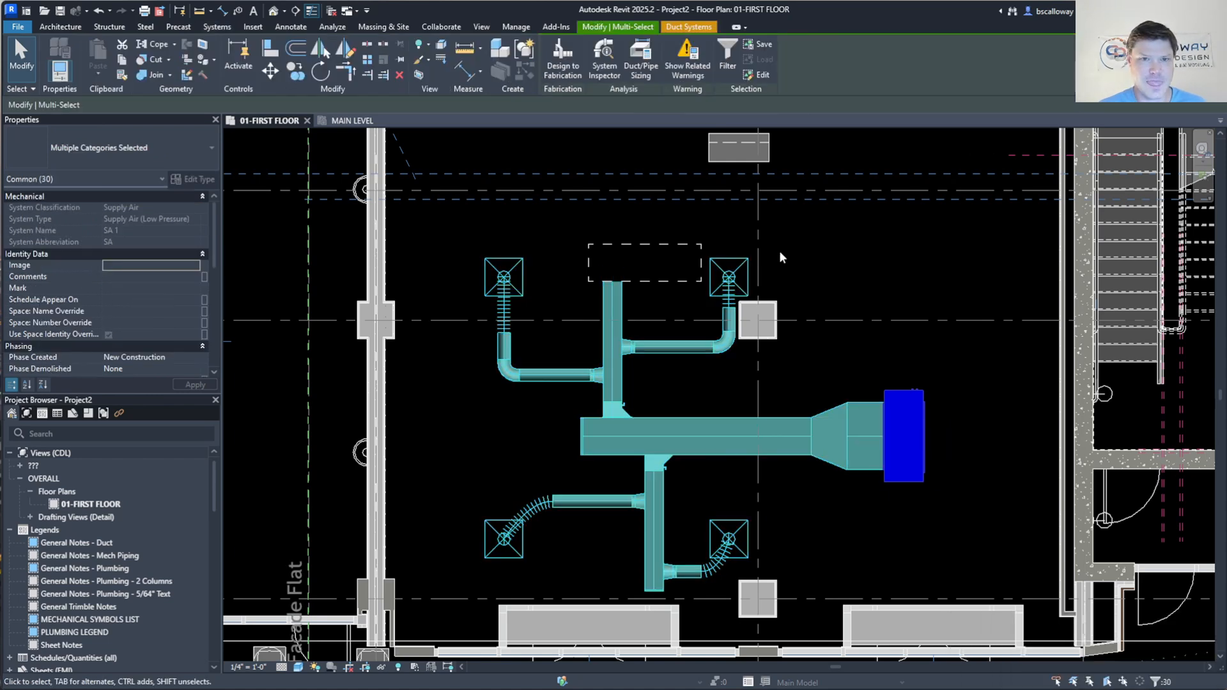
{"action": "left_click", "coordinate": [642, 66]}
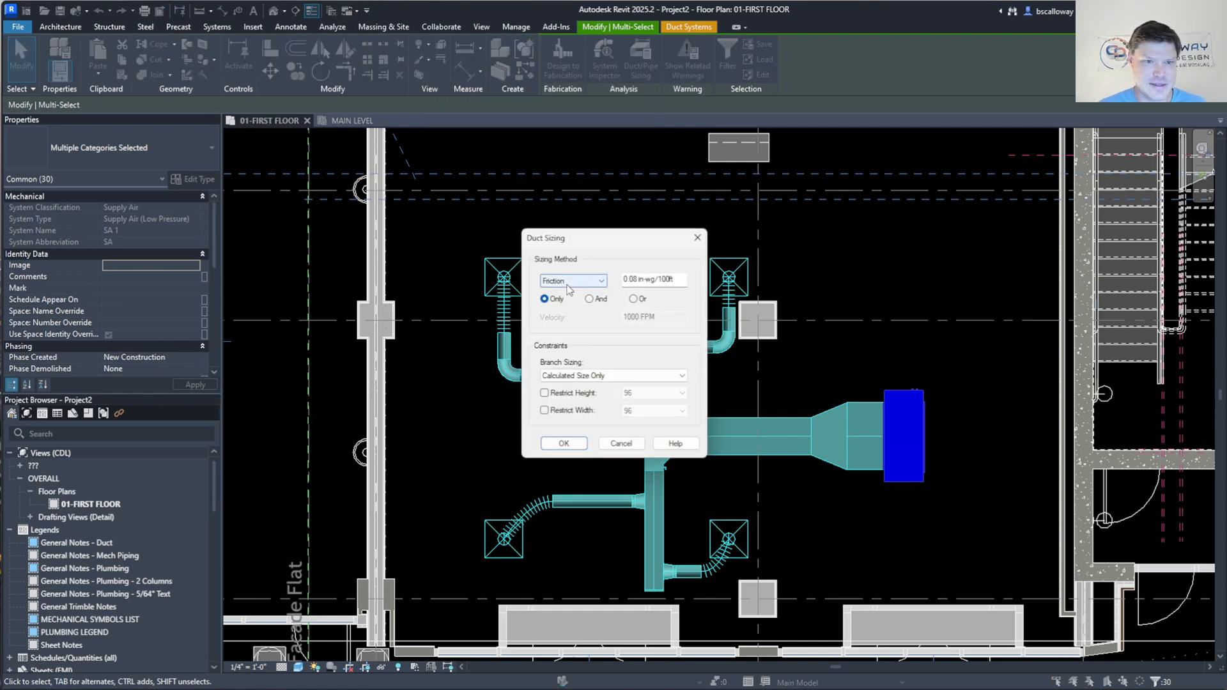
{"action": "left_click", "coordinate": [596, 281]}
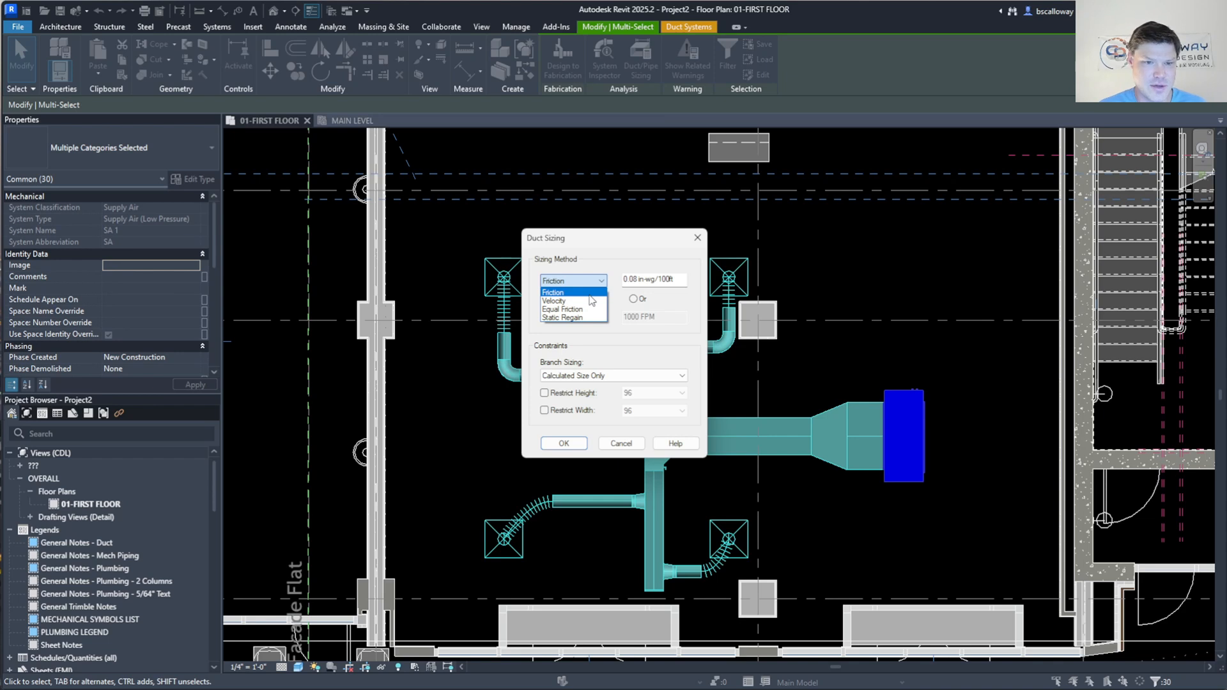
{"action": "left_click", "coordinate": [589, 294]}
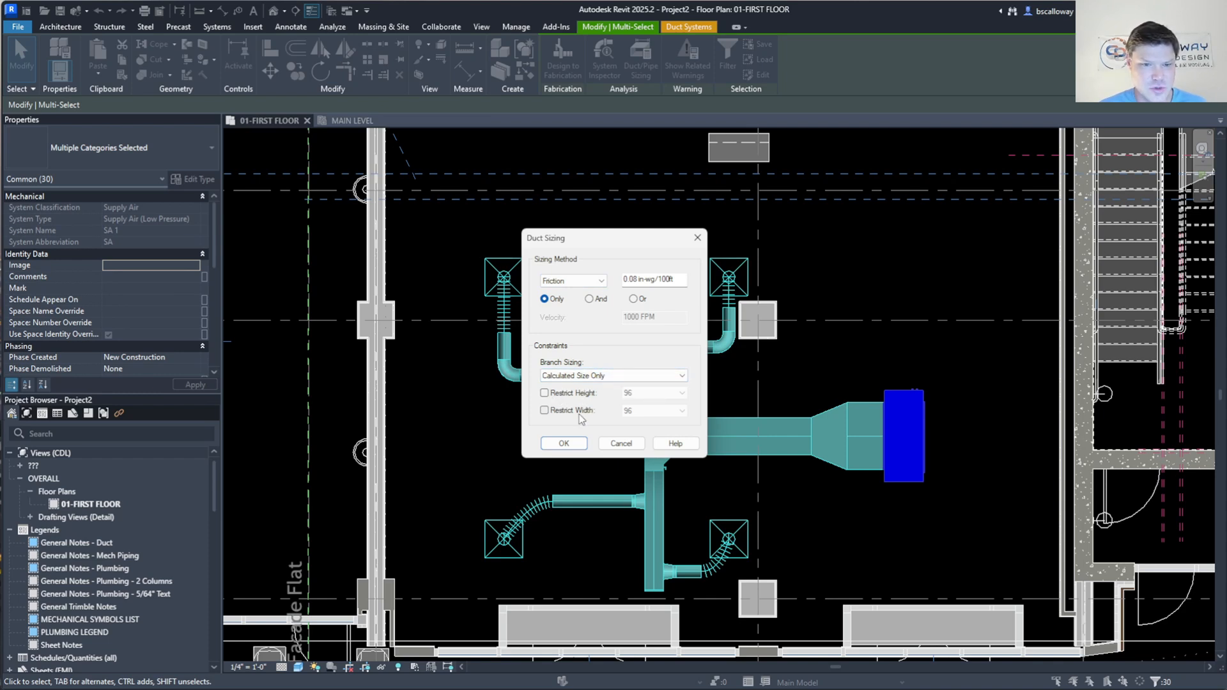
Set branch sizing to Calculated Size Only, leave height and width unrestricted, and apply the sizing at 0.08 in-wg/100ft friction.
{"action": "left_click", "coordinate": [602, 380]}
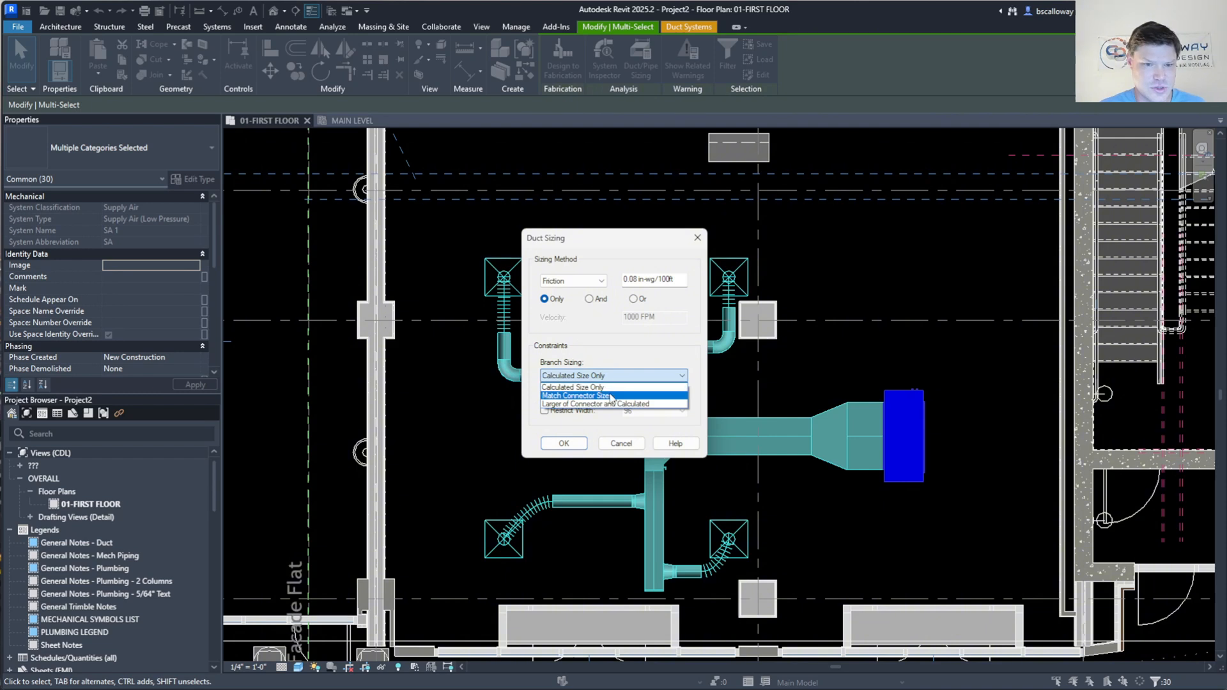
{"action": "left_click", "coordinate": [613, 395]}
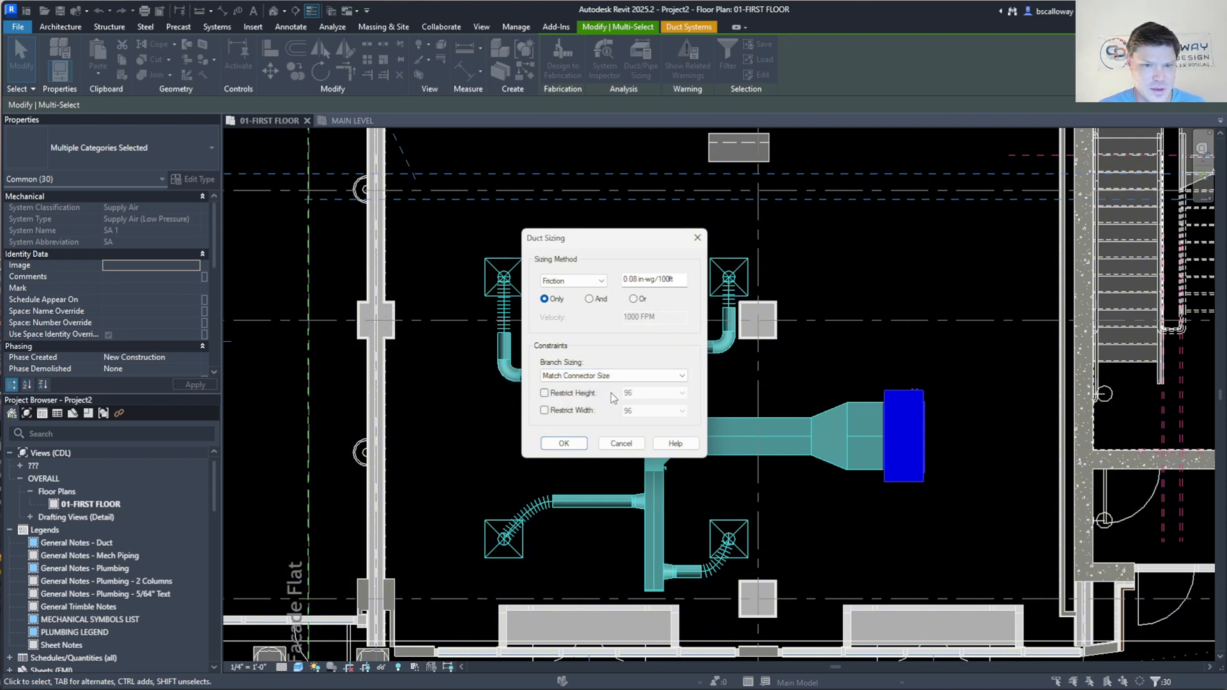
{"action": "left_click", "coordinate": [588, 378]}
{"action": "left_click", "coordinate": [587, 387]}
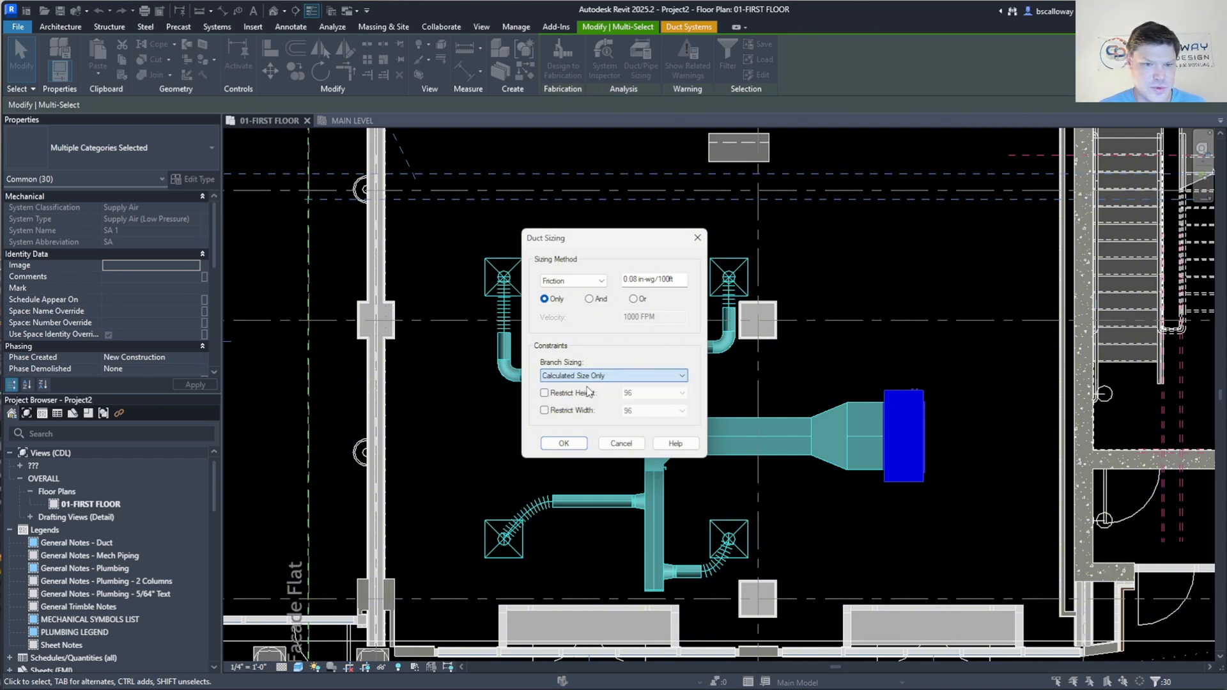
{"action": "left_click", "coordinate": [544, 393]}
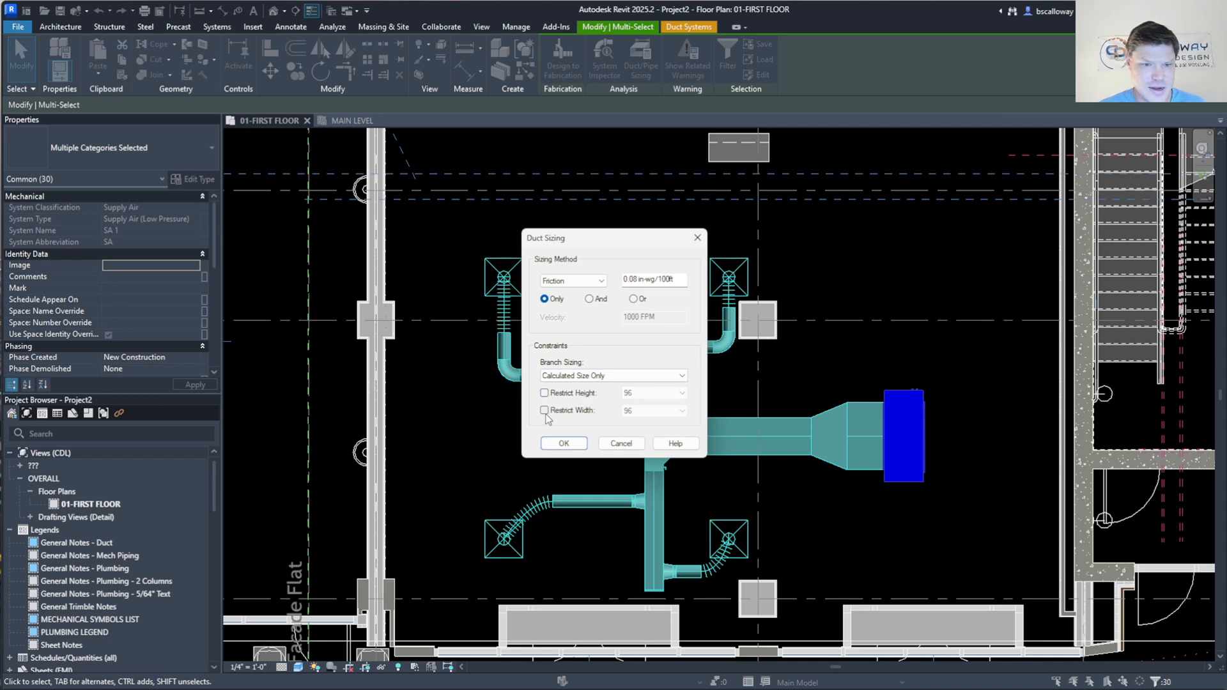
{"action": "left_click", "coordinate": [545, 412]}
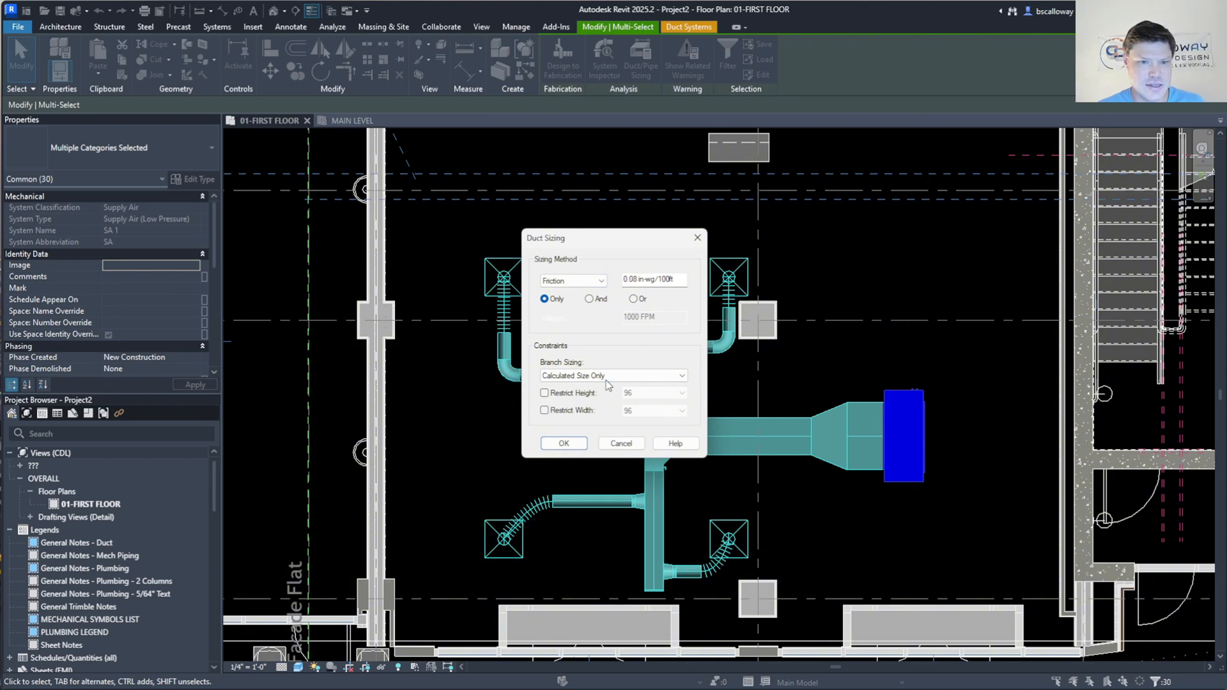
{"action": "left_click", "coordinate": [564, 445]}
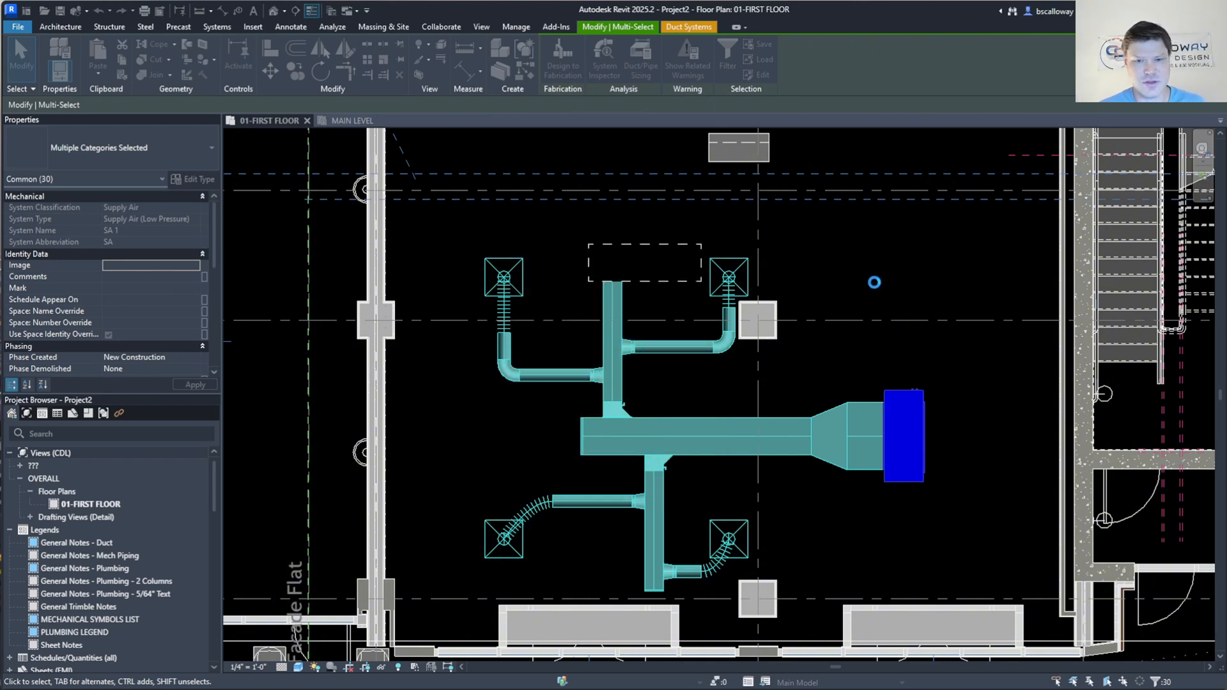
{"action": "left_click", "coordinate": [796, 455]}
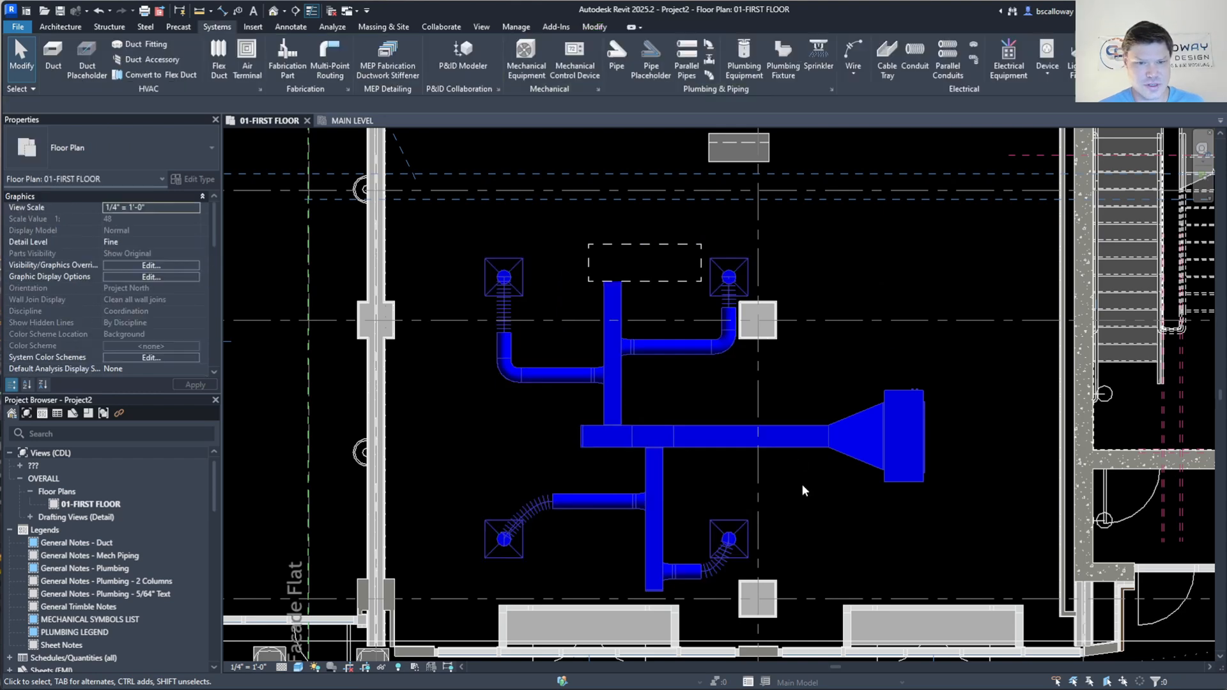
Delete the fittings that connect the upper and lower rectangular branches to the main duct.
{"action": "scroll", "coordinate": [626, 432], "scroll_direction": "up", "scroll_amount": 3}
{"action": "left_click", "coordinate": [626, 433]}
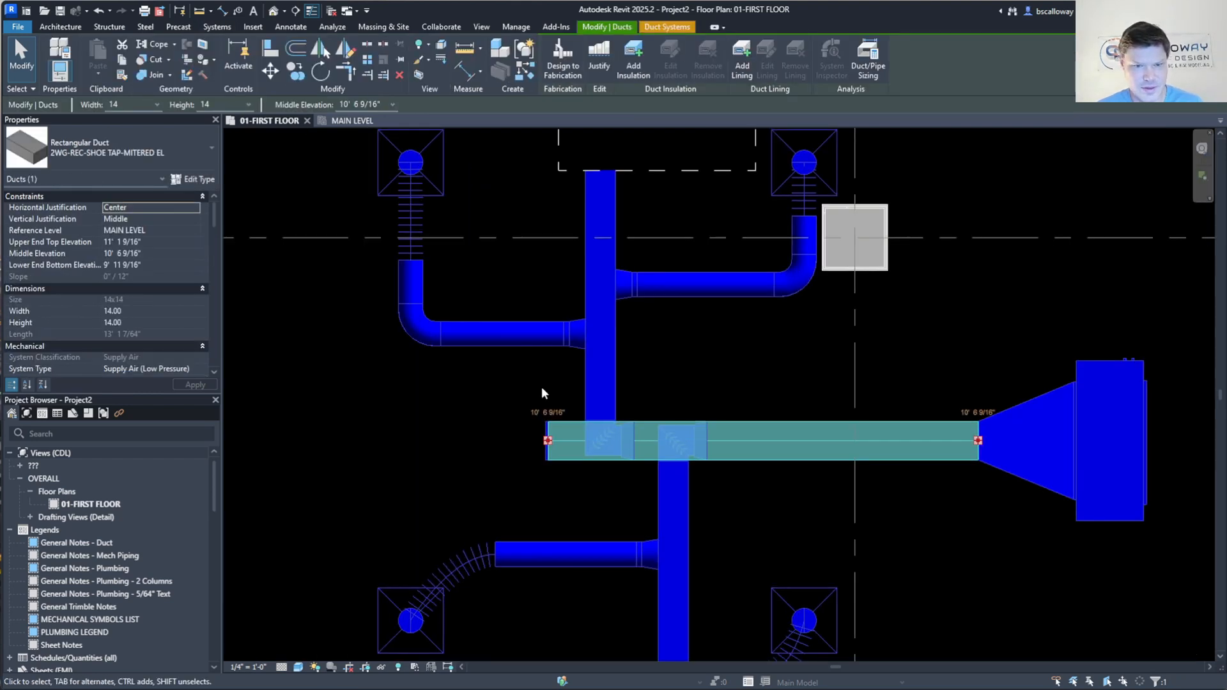
{"action": "left_click", "coordinate": [561, 388]}
{"action": "left_click_drag", "start_coordinate": [561, 388], "coordinate": [741, 497]}
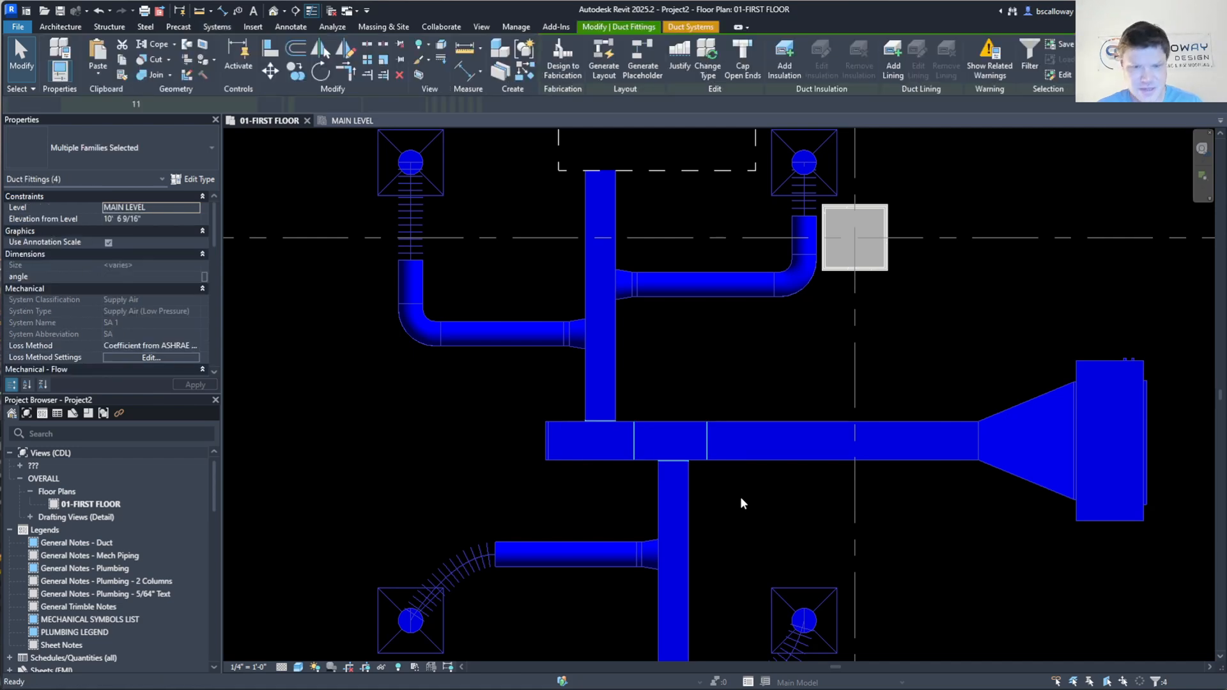
{"action": "key", "text": "Delete"}
Pull the lower branch duct's upper end back from the main duct, and check the main duct's size.
{"action": "left_click", "coordinate": [683, 493]}
{"action": "left_click_drag", "start_coordinate": [673, 461], "coordinate": [672, 482]}
{"action": "left_click", "coordinate": [623, 479]}
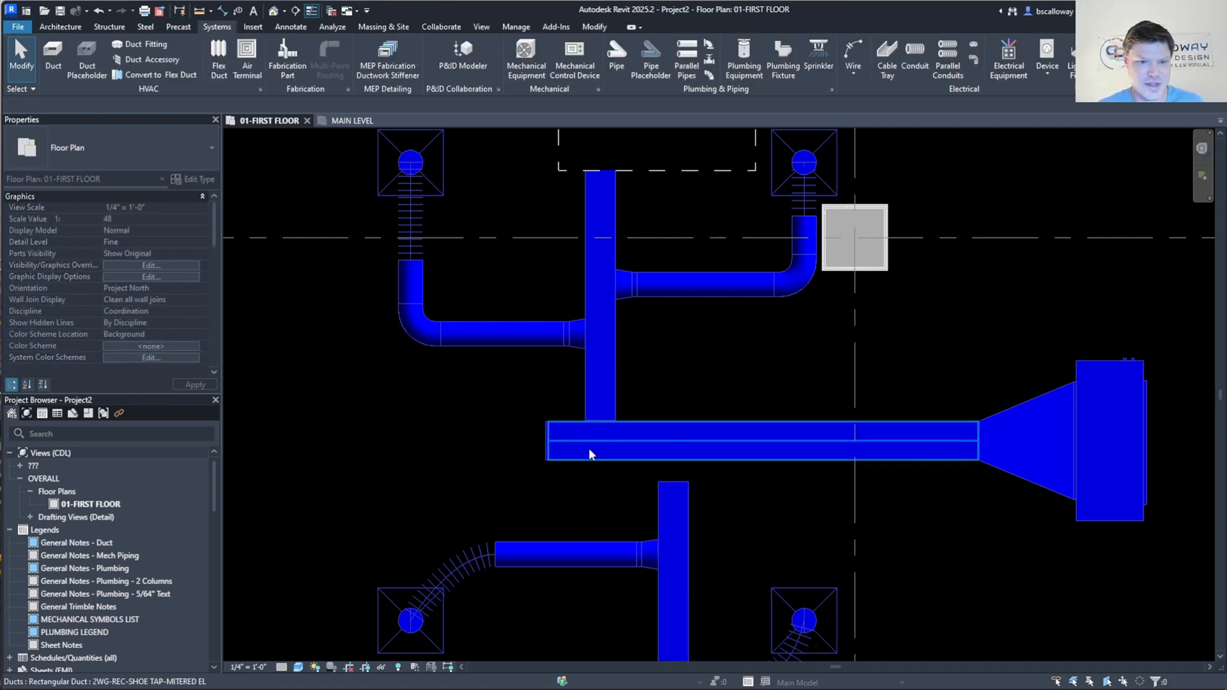
{"action": "left_click", "coordinate": [586, 441]}
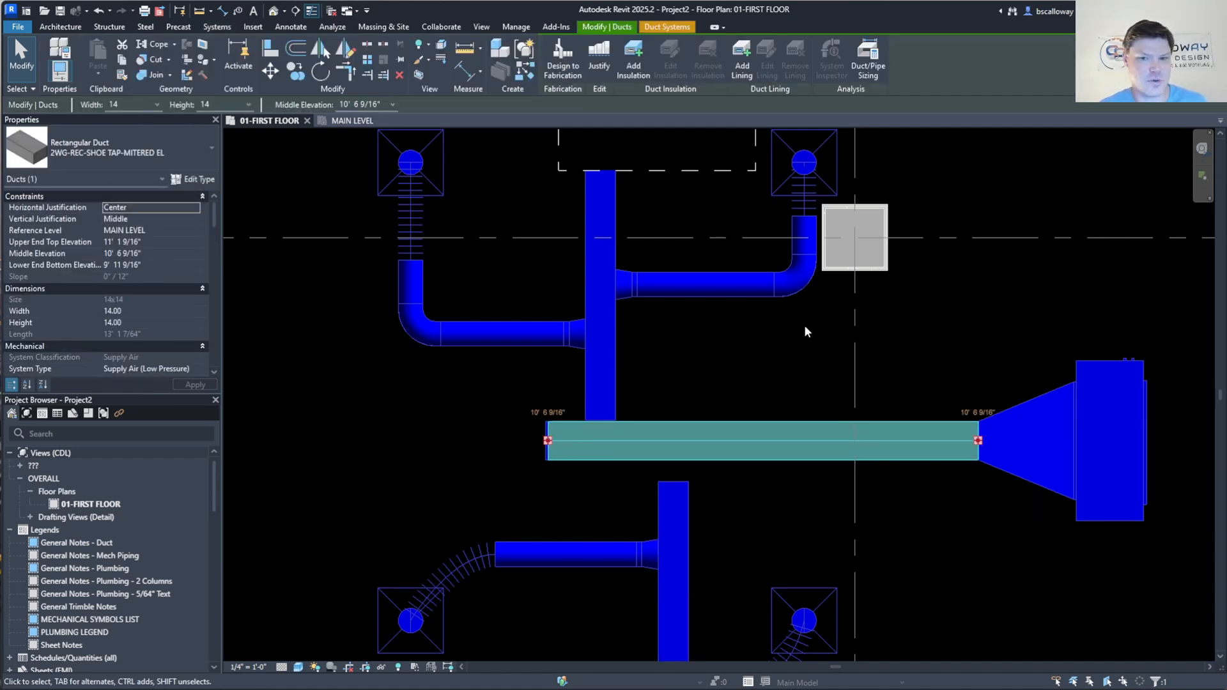
{"action": "left_click", "coordinate": [787, 395]}
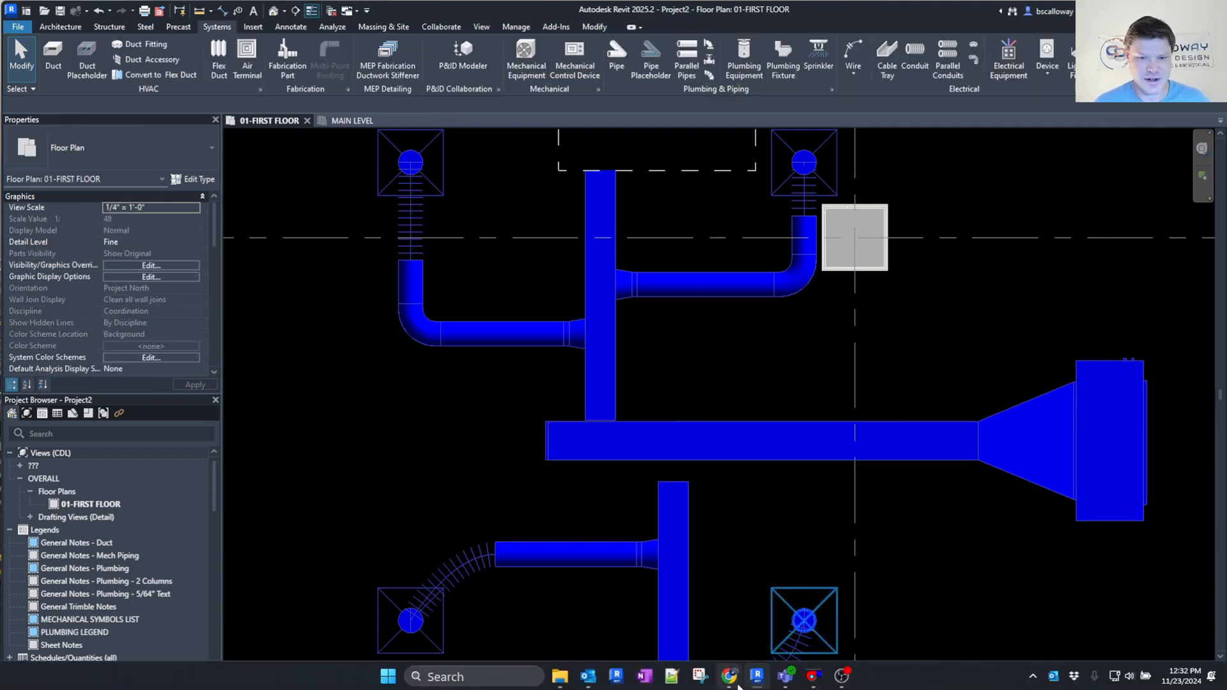
Switch to McQuay DuctSizer, set the flow rate to 1000 cfm, and enlarge its window to show all results.
{"action": "left_click", "coordinate": [813, 679]}
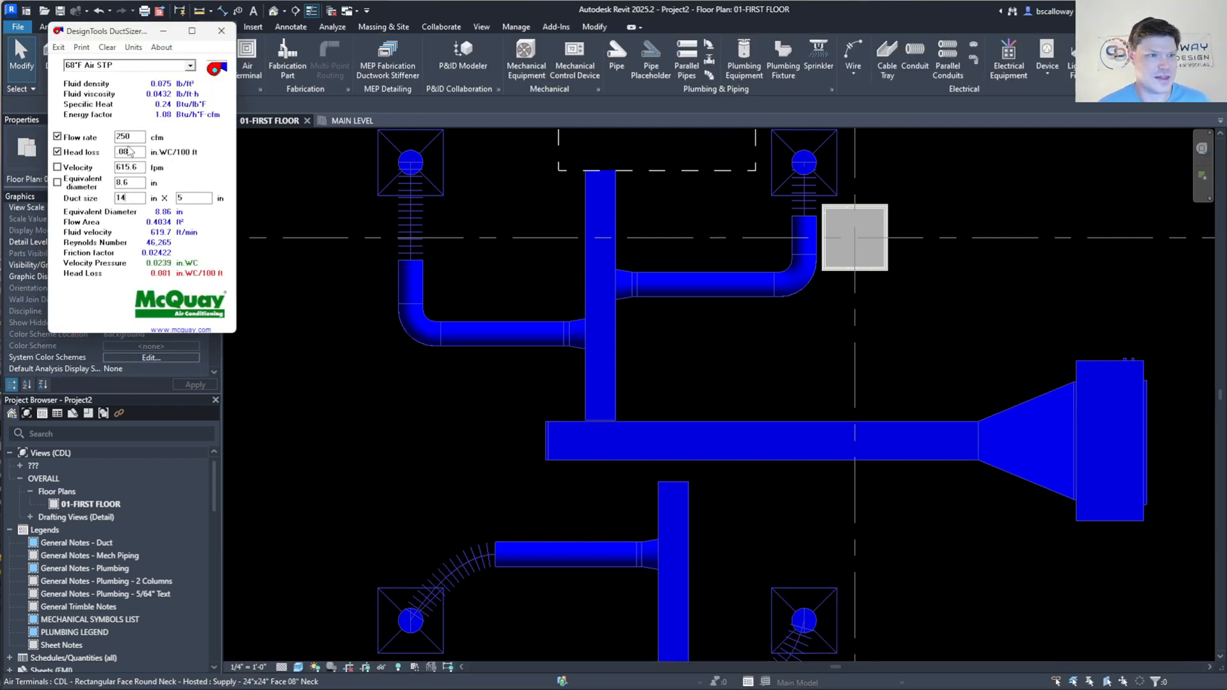
{"action": "type", "text": "1000"}
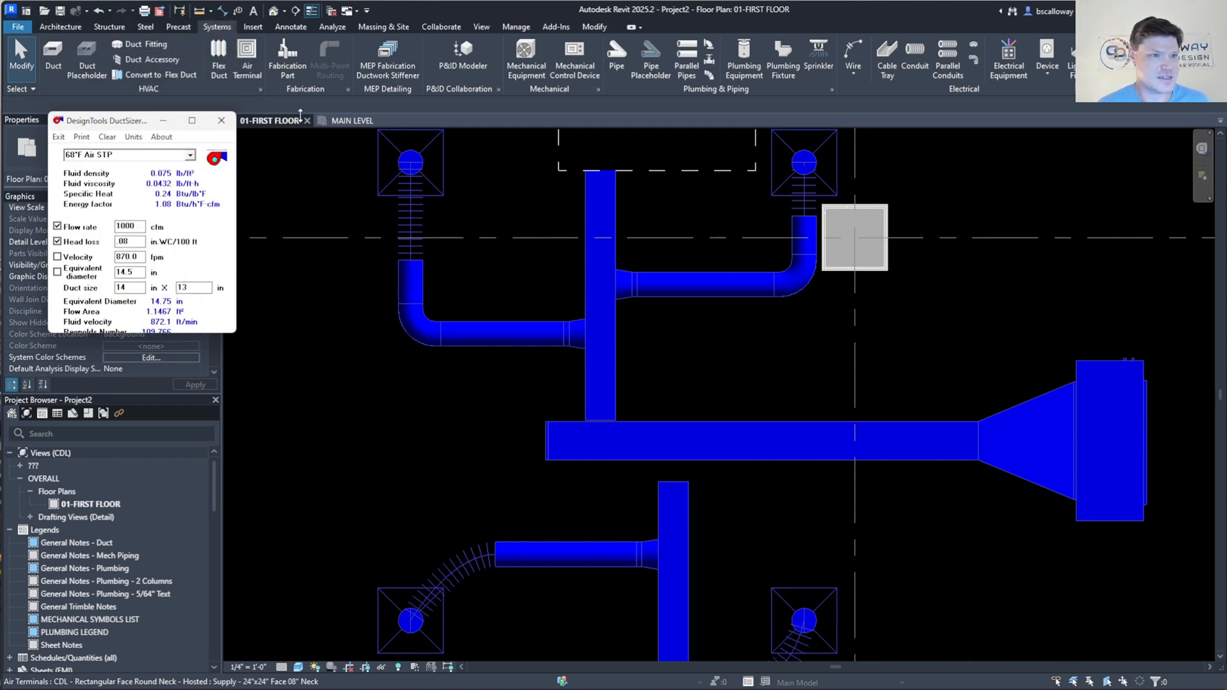
{"action": "left_click_drag", "start_coordinate": [131, 32], "coordinate": [271, 89]}
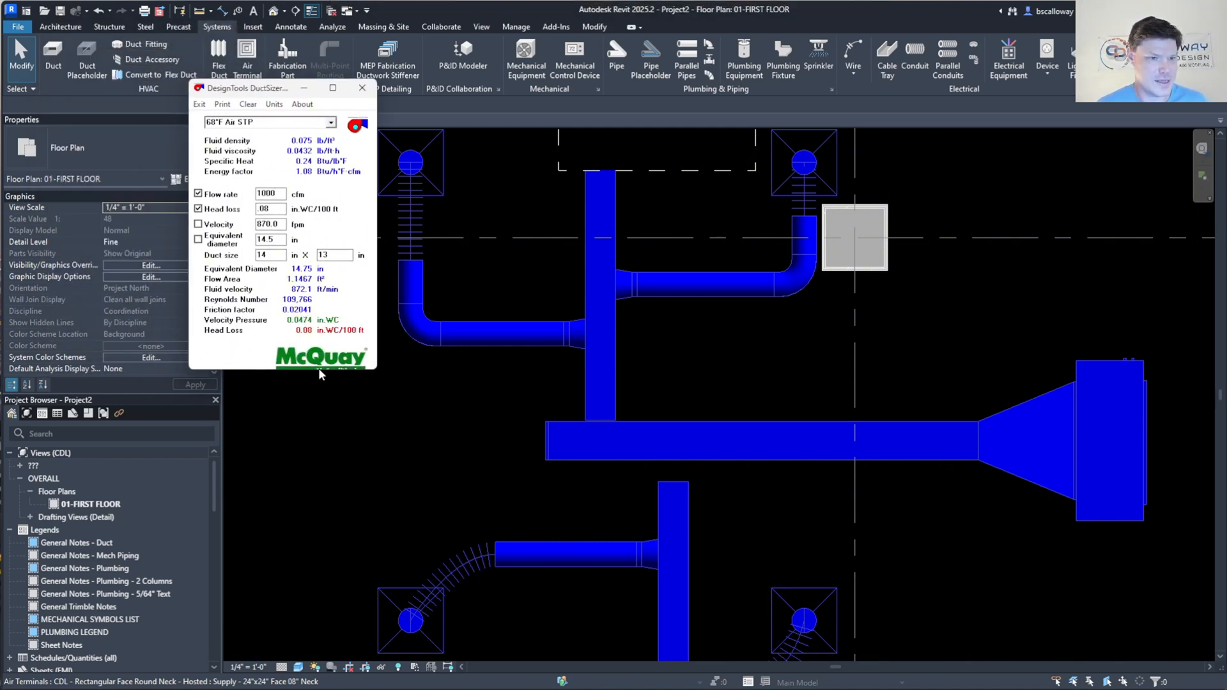
{"action": "left_click_drag", "start_coordinate": [319, 369], "coordinate": [320, 427]}
{"action": "left_click_drag", "start_coordinate": [377, 395], "coordinate": [398, 393]}
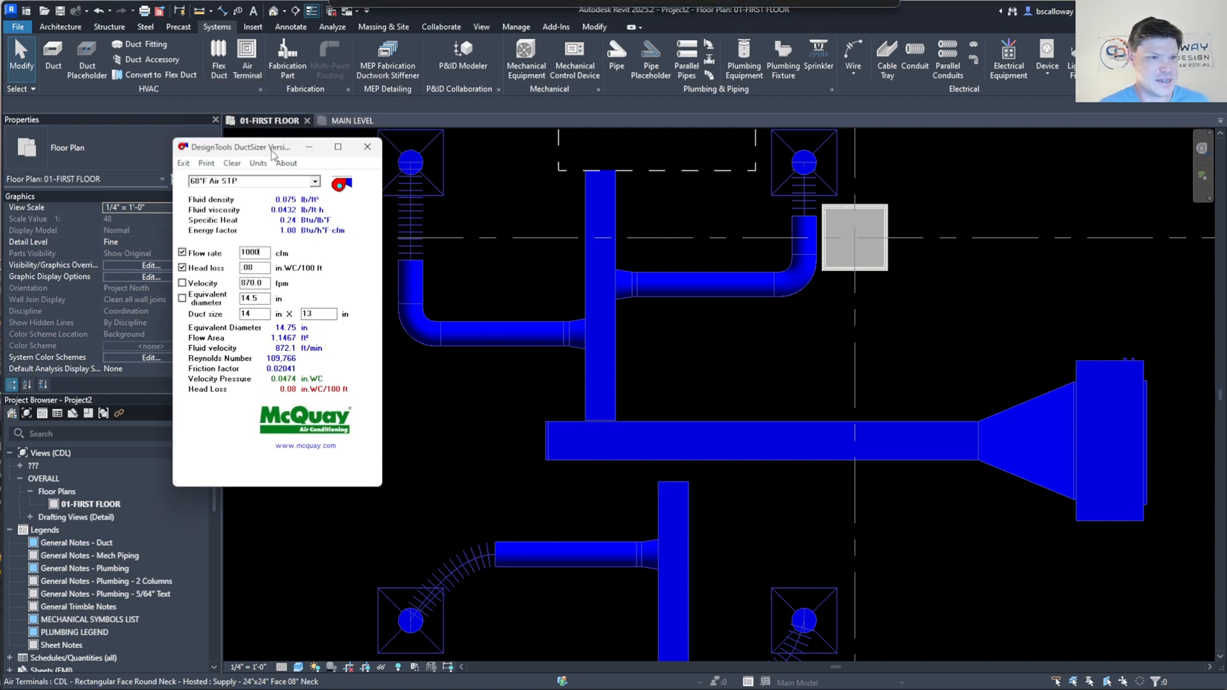
Switch back to Revit and check the middle elevations of the main duct and the upper rectangular branch duct.
{"action": "left_click", "coordinate": [383, 87]}
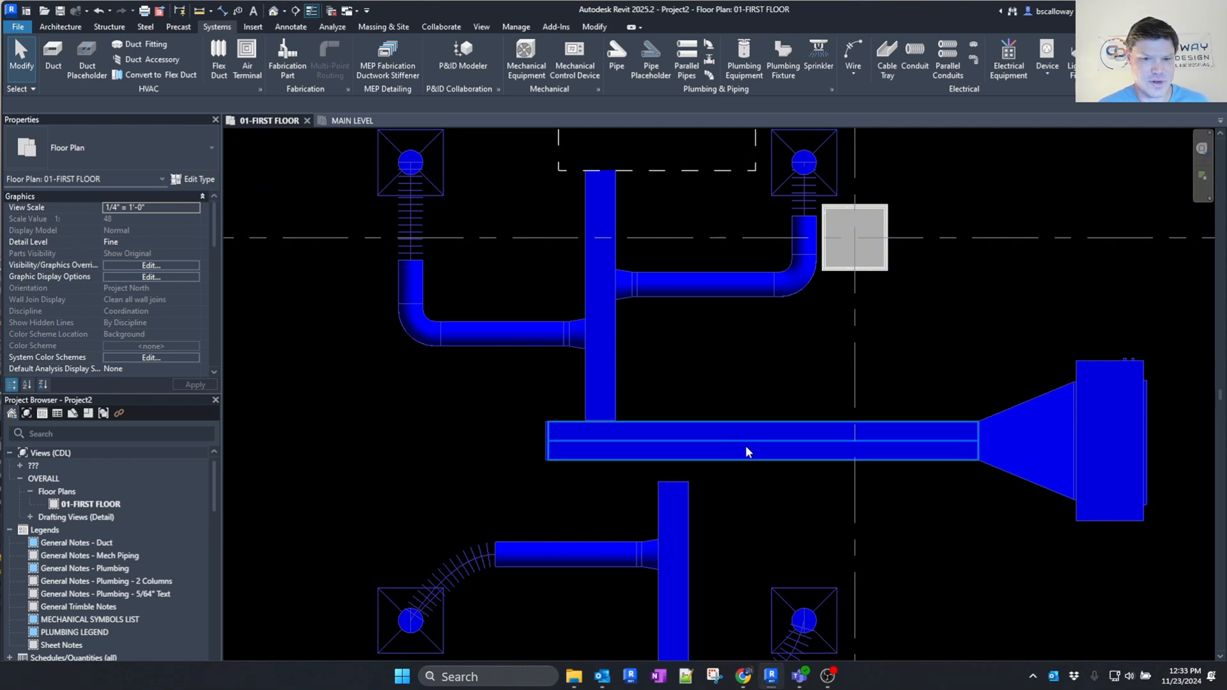
{"action": "left_click", "coordinate": [744, 445]}
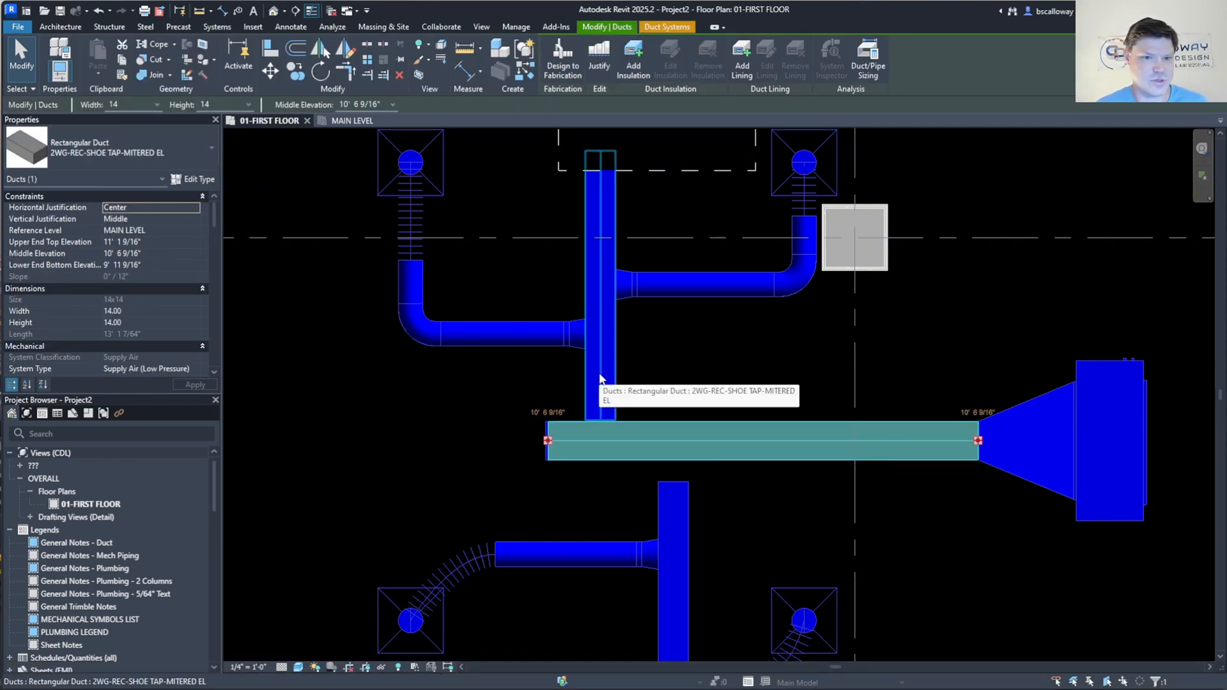
{"action": "left_click", "coordinate": [157, 252]}
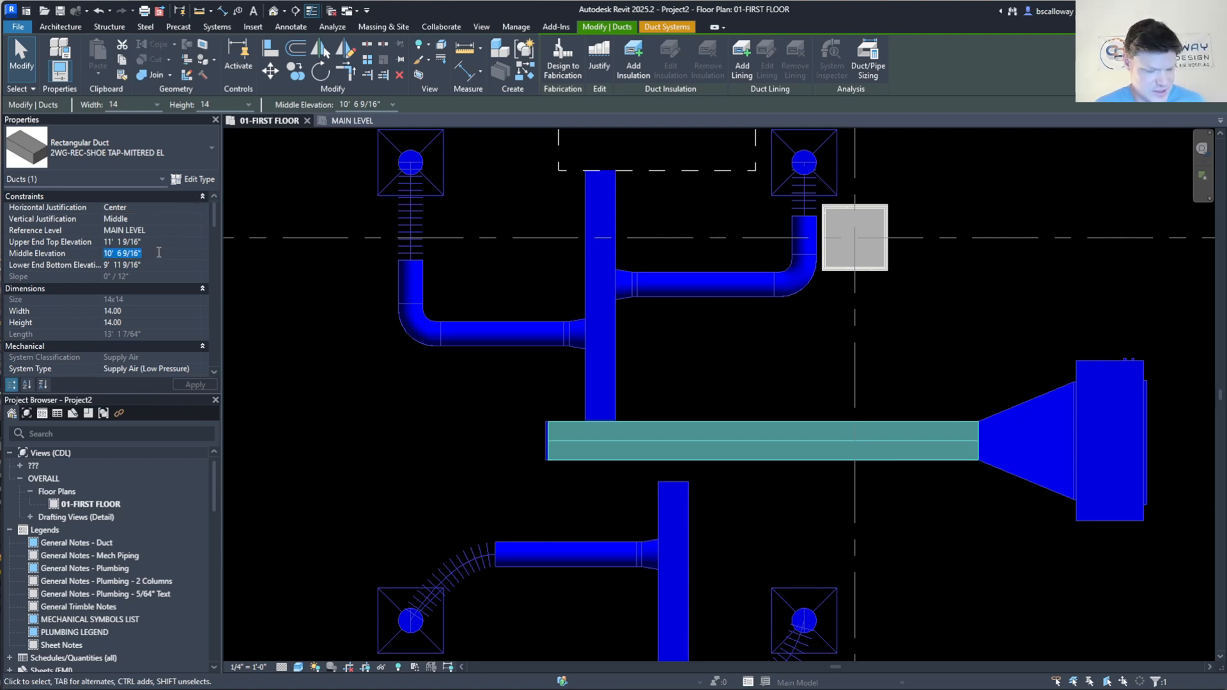
{"action": "left_click", "coordinate": [613, 381]}
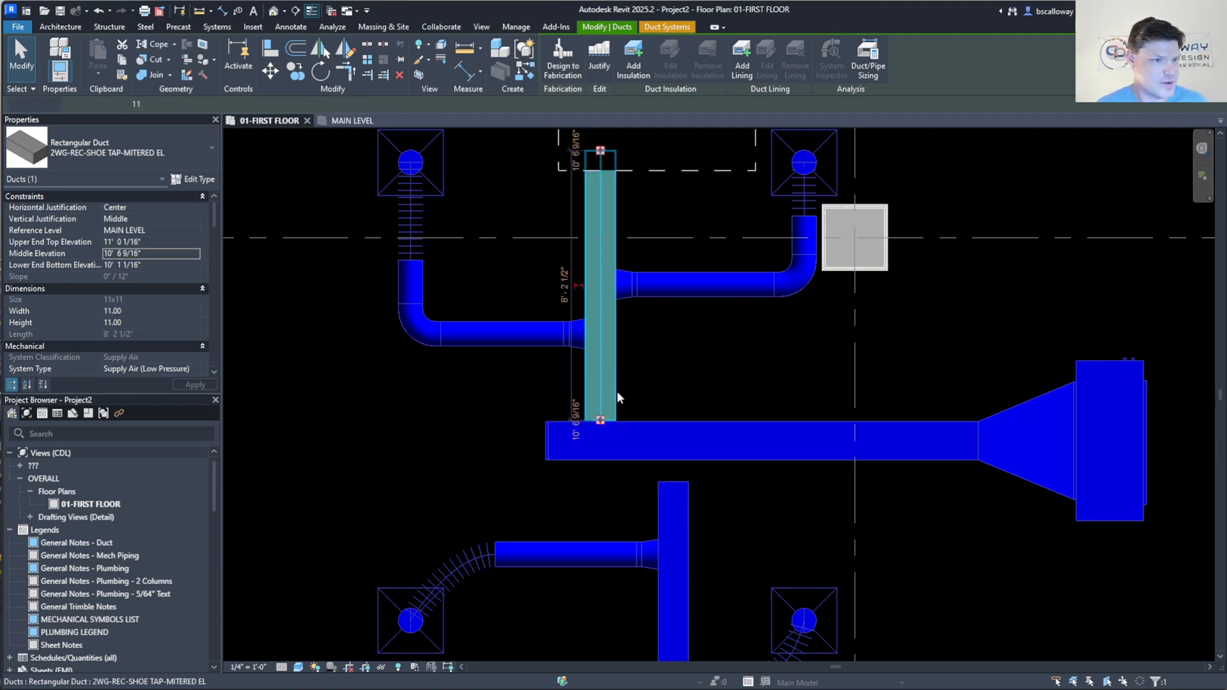
Extend the facing ends of the lower and upper rectangular branch ducts to the main duct's edges to reconnect them.
{"action": "left_click", "coordinate": [665, 505]}
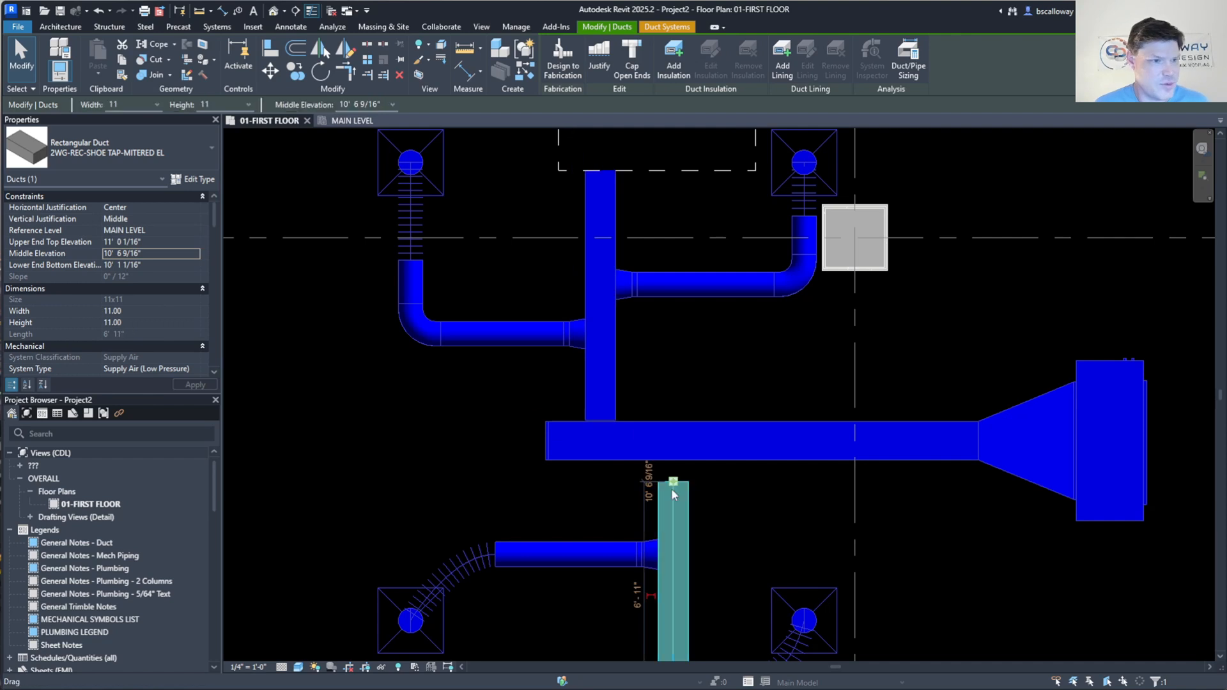
{"action": "left_click_drag", "start_coordinate": [673, 481], "coordinate": [672, 459]}
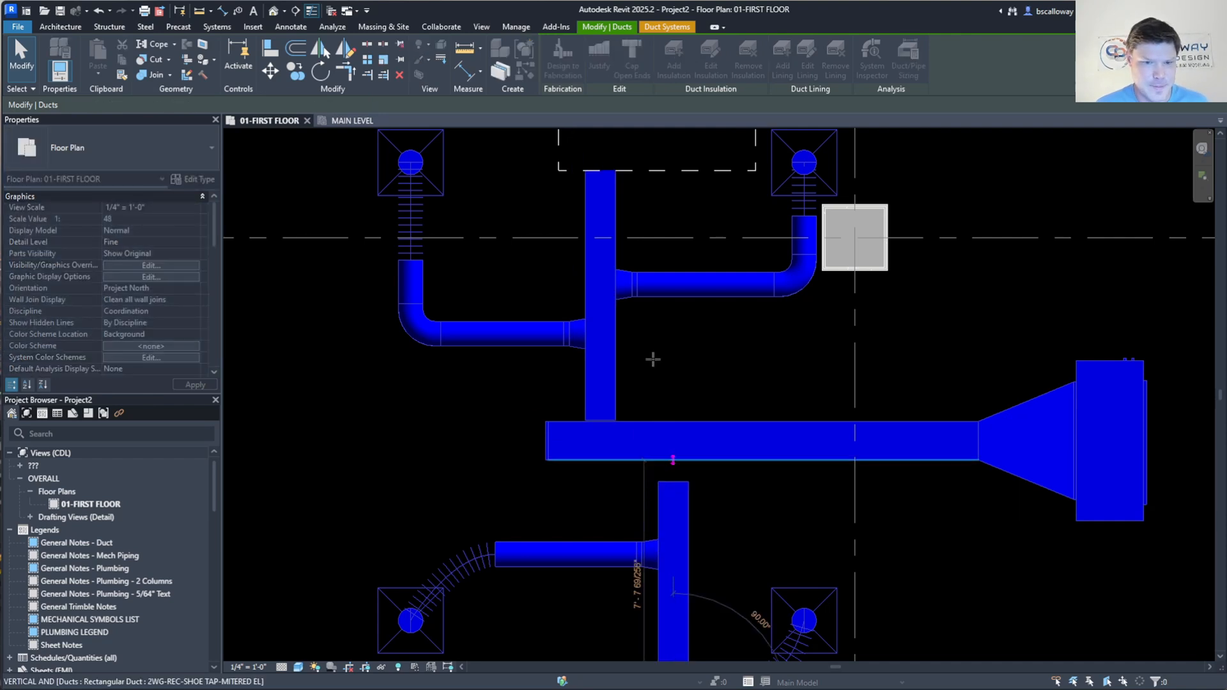
{"action": "left_click", "coordinate": [612, 362]}
{"action": "left_click_drag", "start_coordinate": [601, 417], "coordinate": [600, 422]}
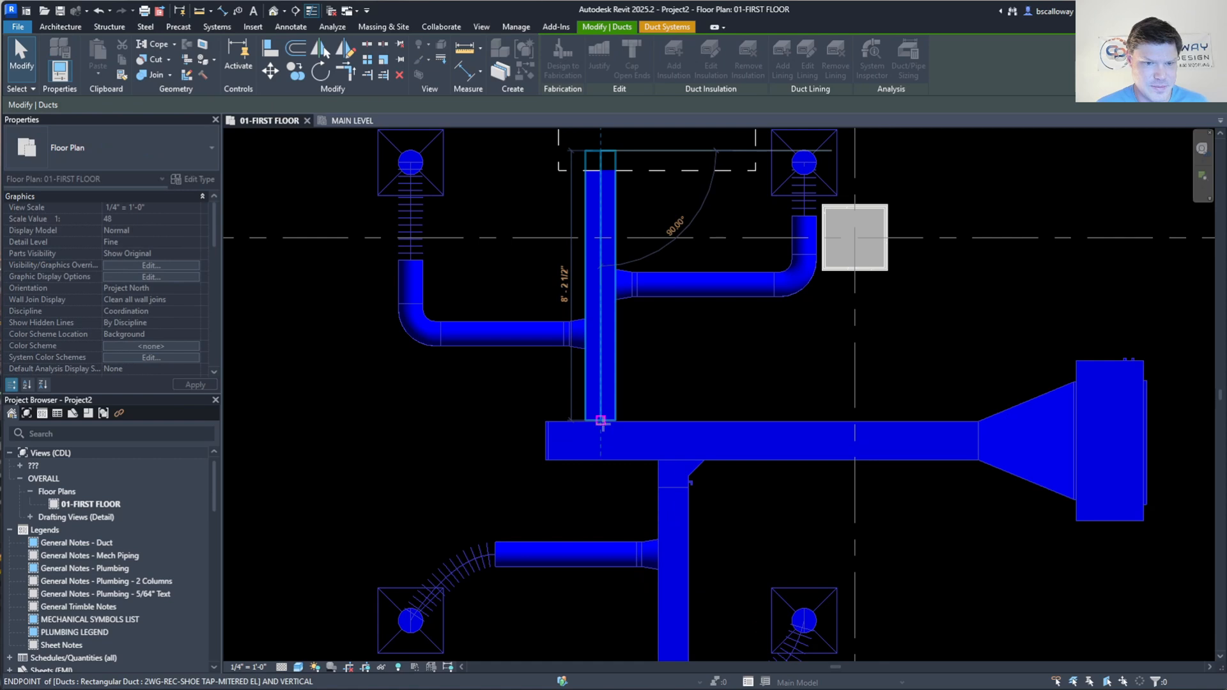
{"action": "left_click", "coordinate": [739, 377]}
Shorten the upper branch duct to end just past its right-hand round takeoff, about 5'-3" from the main duct, and delete the leftover end cap.
{"action": "scroll", "coordinate": [739, 377], "scroll_direction": "down", "scroll_amount": 3}
{"action": "scroll", "coordinate": [720, 316], "scroll_direction": "up", "scroll_amount": 1}
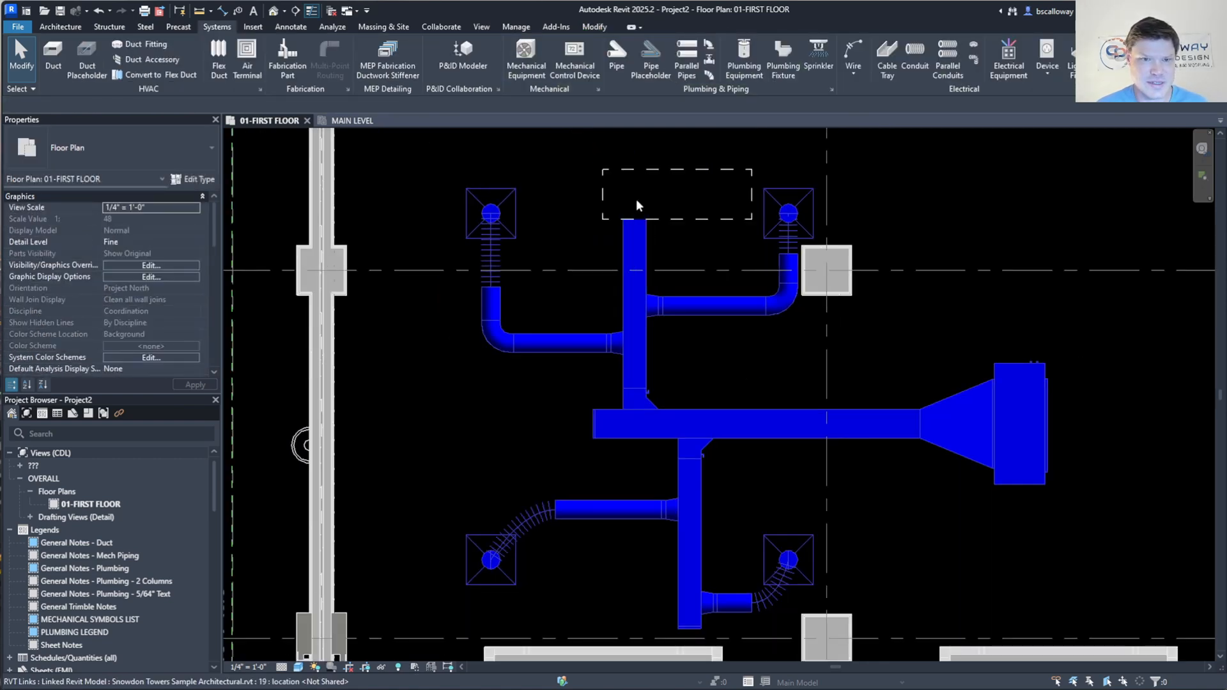
{"action": "left_click", "coordinate": [634, 281]}
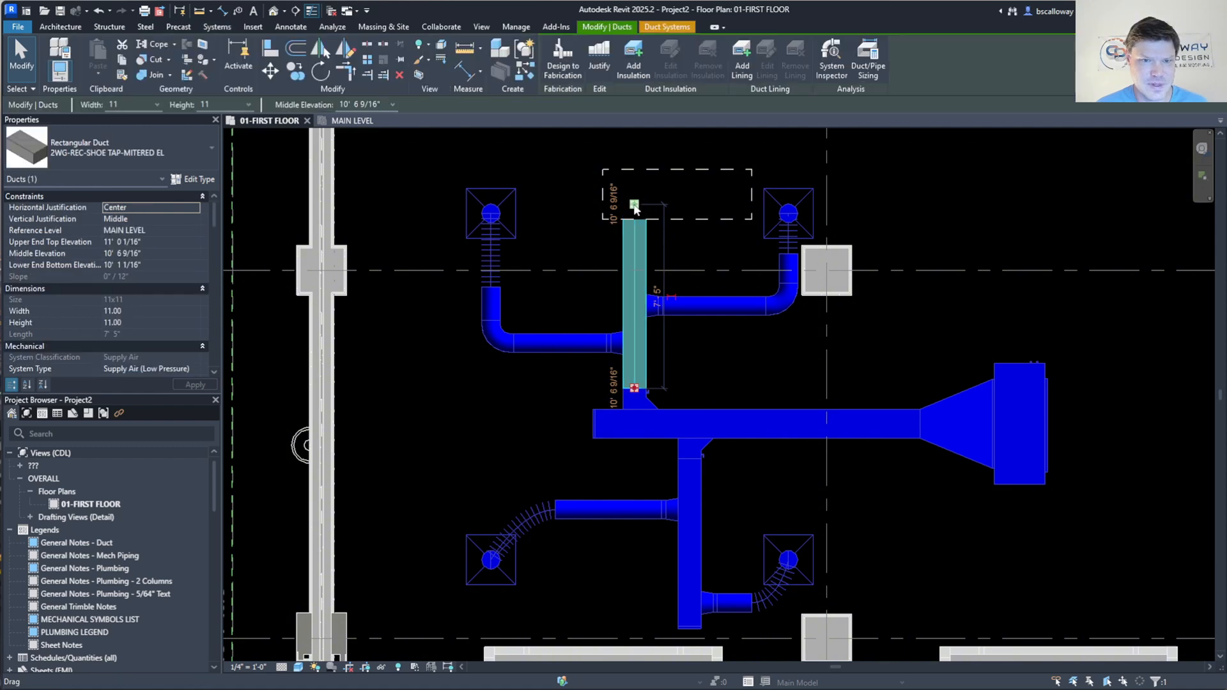
{"action": "left_click_drag", "start_coordinate": [635, 277], "coordinate": [635, 279]}
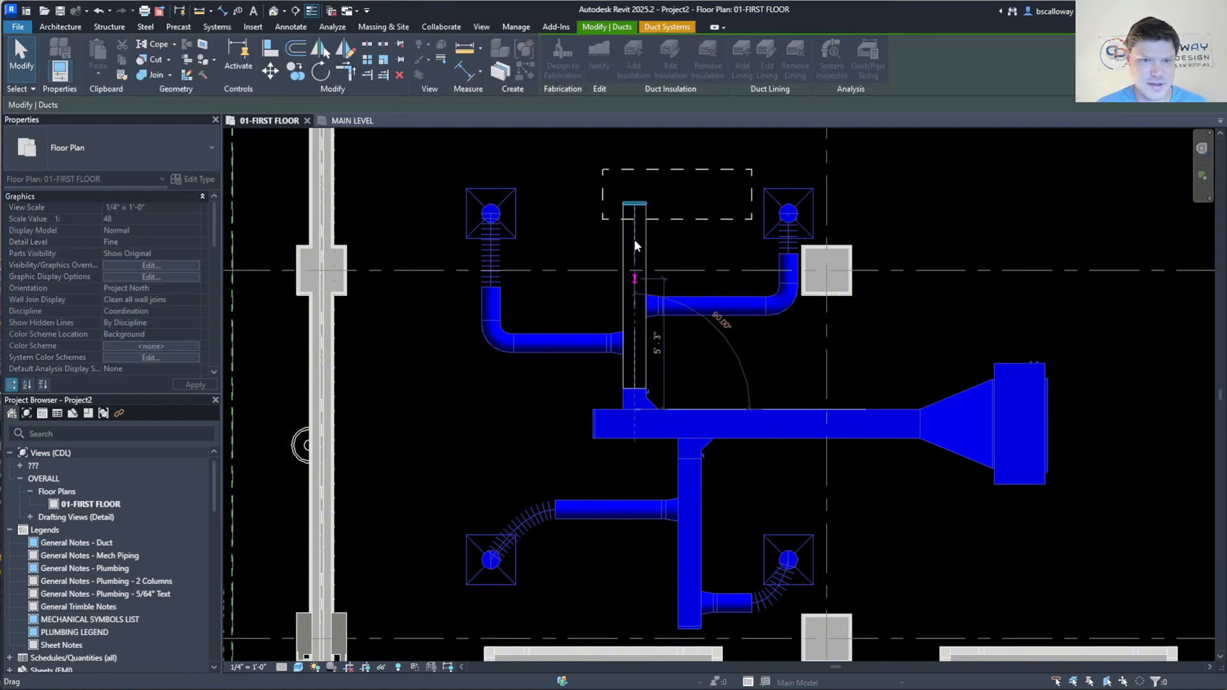
{"action": "left_click", "coordinate": [634, 202]}
{"action": "left_click_drag", "start_coordinate": [572, 177], "coordinate": [702, 241]}
{"action": "key", "text": "Escape"}
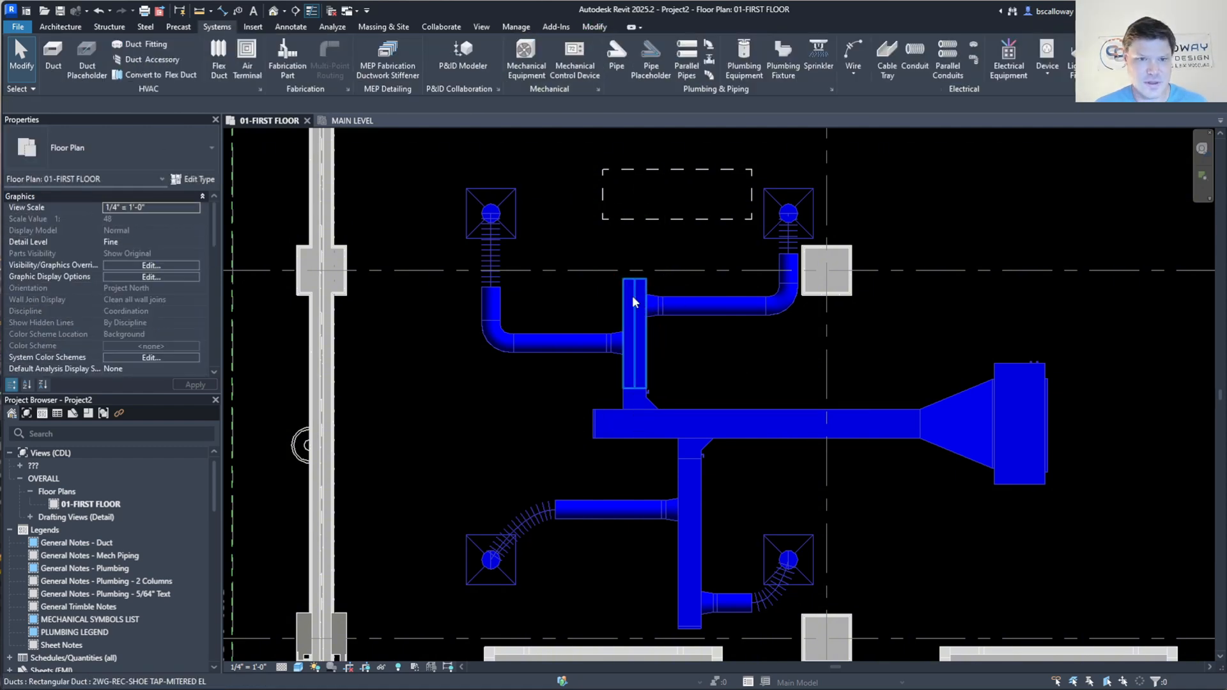
Cap the open end of the shortened upper branch duct.
{"action": "left_click", "coordinate": [633, 297]}
{"action": "left_click", "coordinate": [641, 56]}
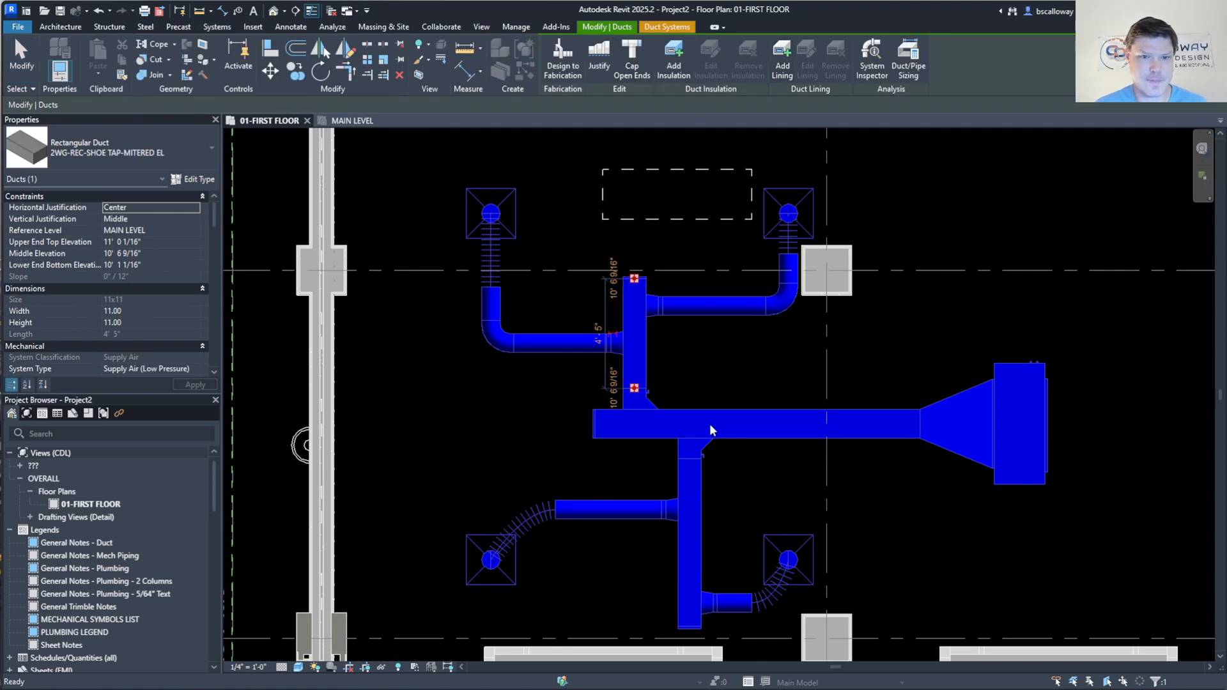
{"action": "left_click", "coordinate": [718, 375]}
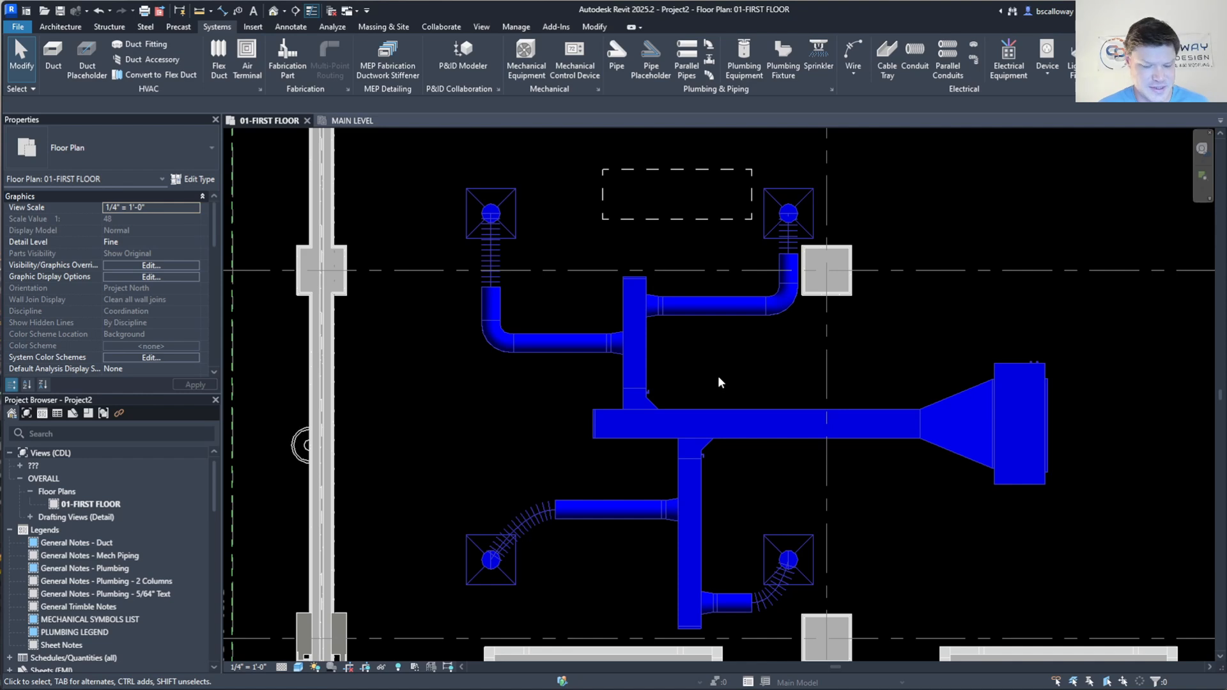
Tag the main duct and the upper and lower rectangular branch ducts with size tags.
{"action": "key", "text": "t"}
{"action": "key", "text": "g"}
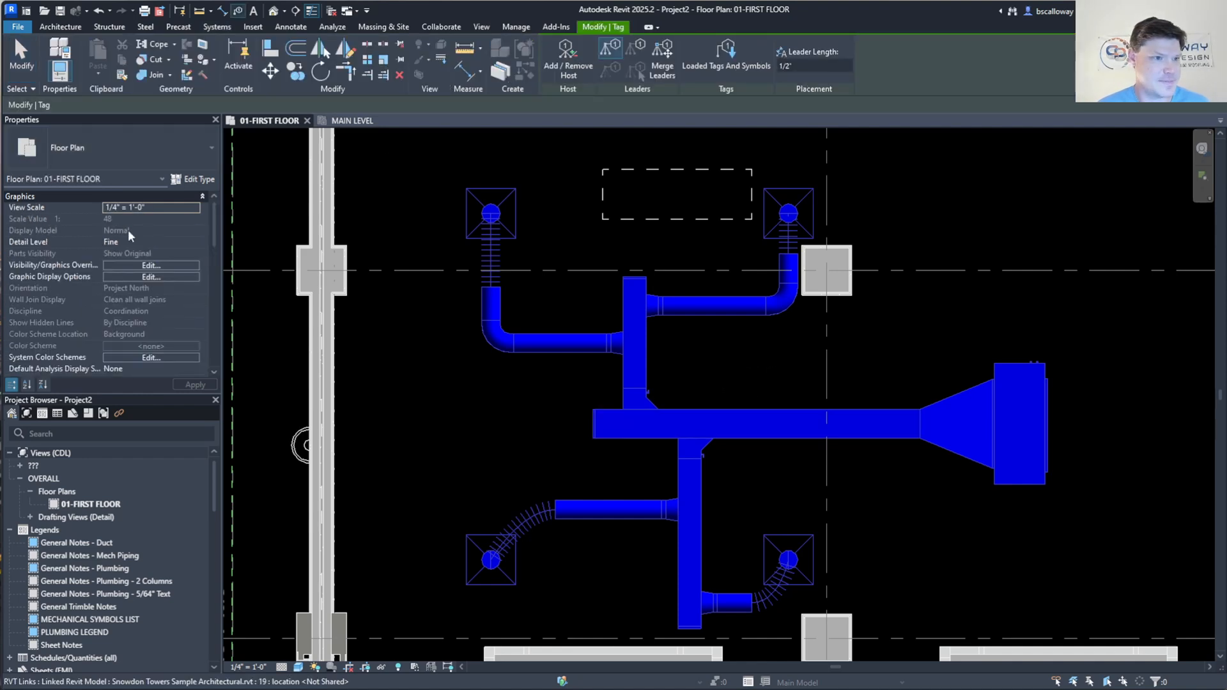
{"action": "scroll", "coordinate": [119, 242], "scroll_direction": "down", "scroll_amount": 6}
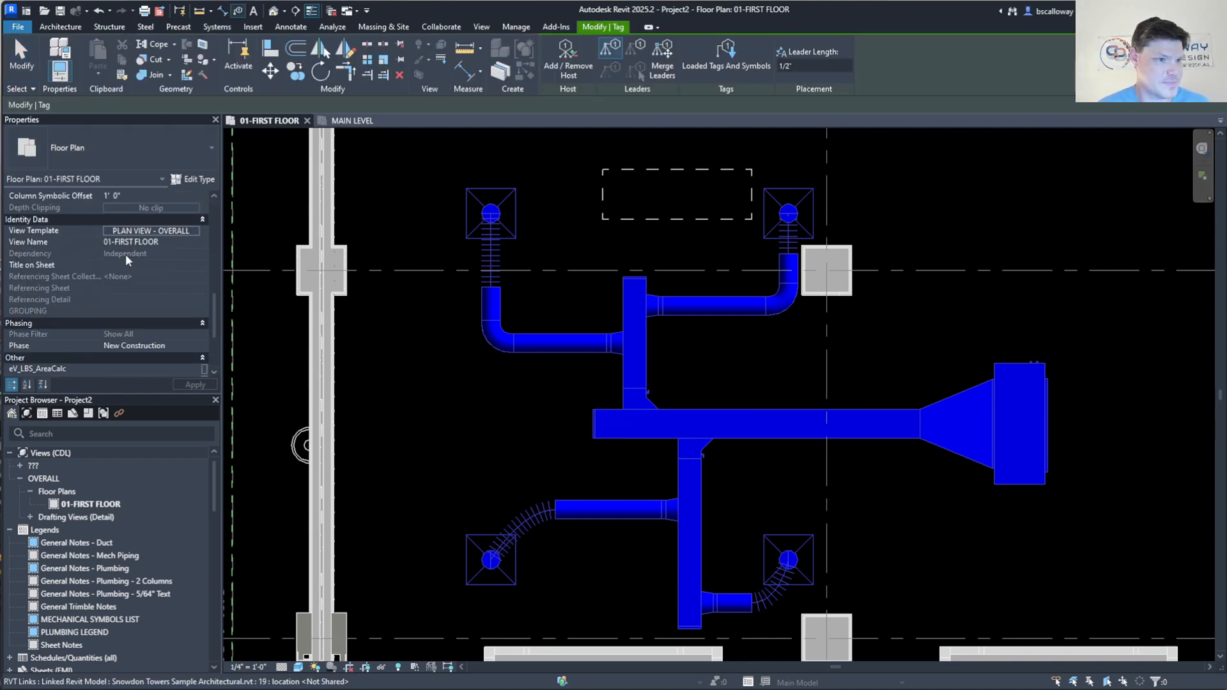
{"action": "scroll", "coordinate": [132, 282], "scroll_direction": "up", "scroll_amount": 6}
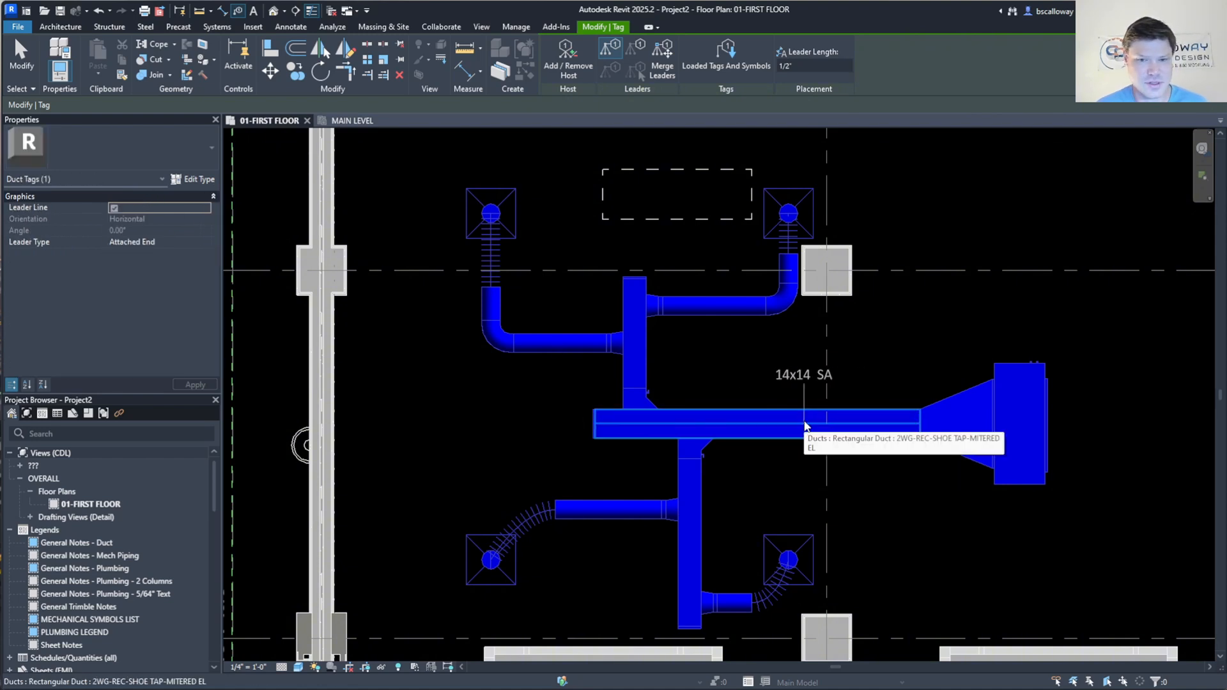
{"action": "left_click", "coordinate": [804, 426]}
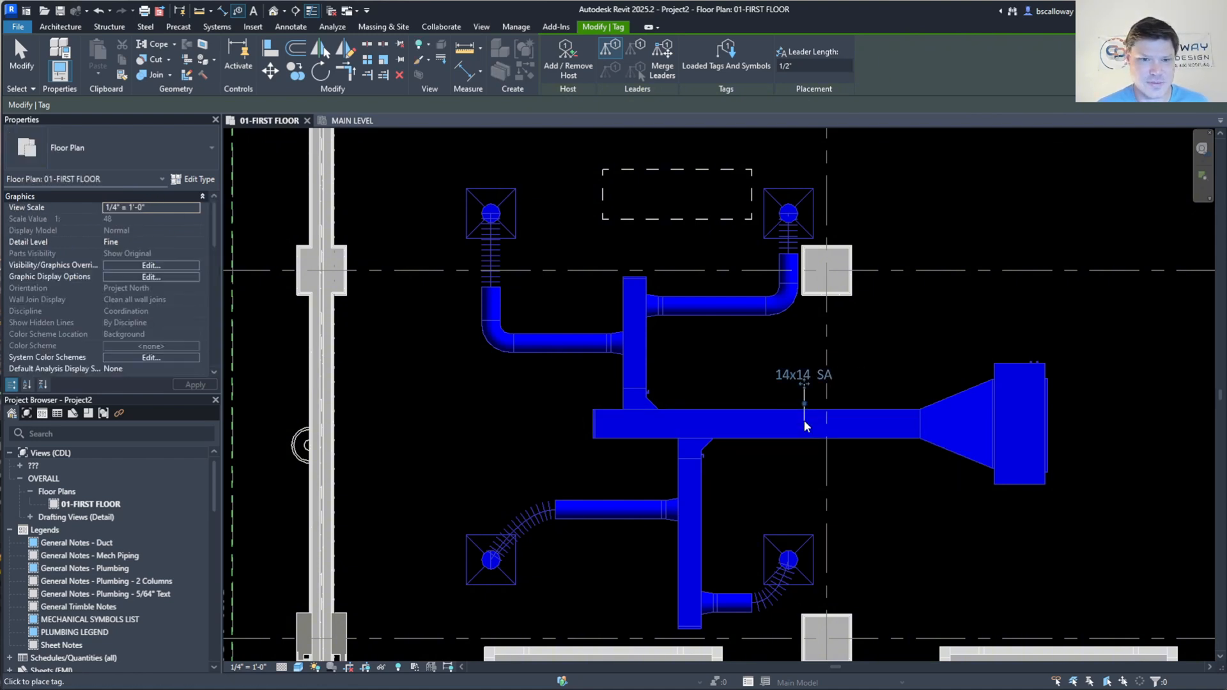
{"action": "left_click", "coordinate": [628, 336]}
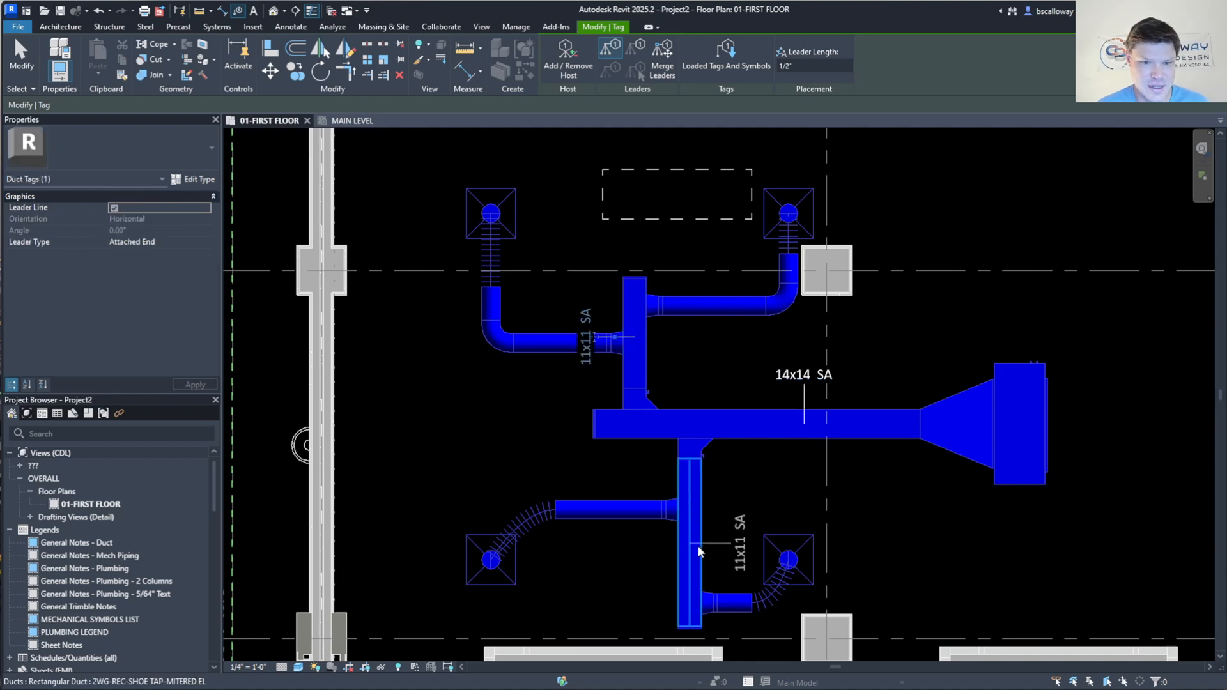
{"action": "left_click", "coordinate": [695, 538]}
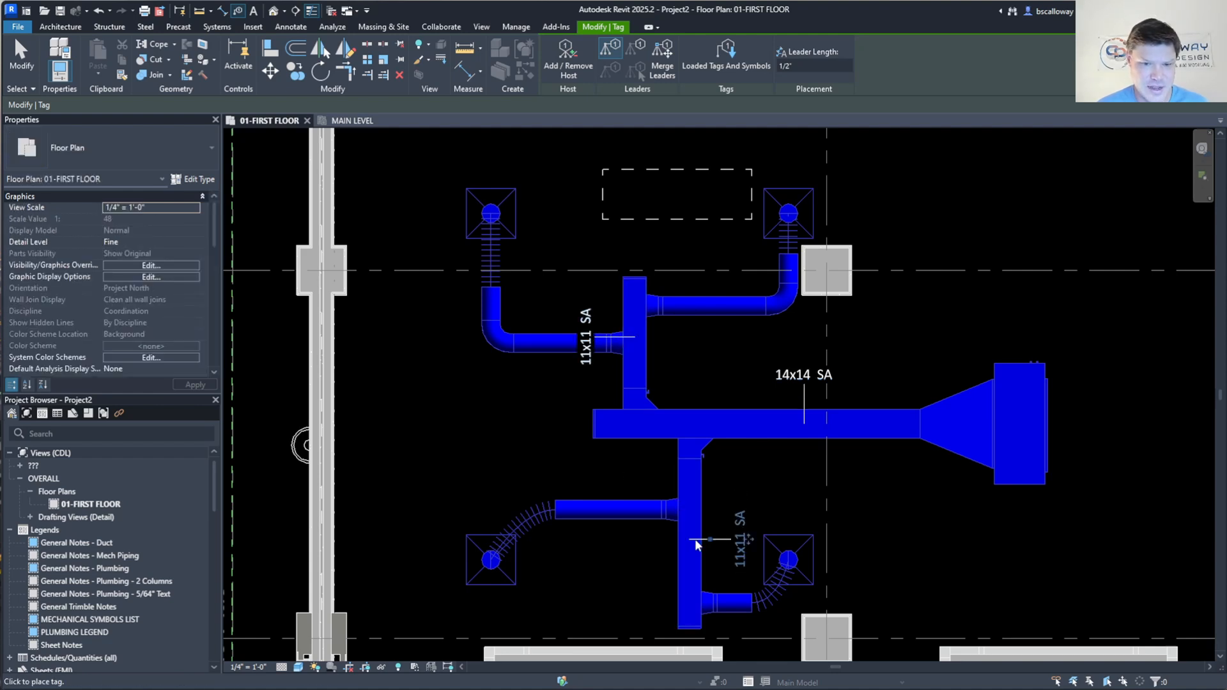
Tag the four round branch ducts with size tags, and end tagging.
{"action": "left_click", "coordinate": [608, 505]}
{"action": "left_click", "coordinate": [717, 595]}
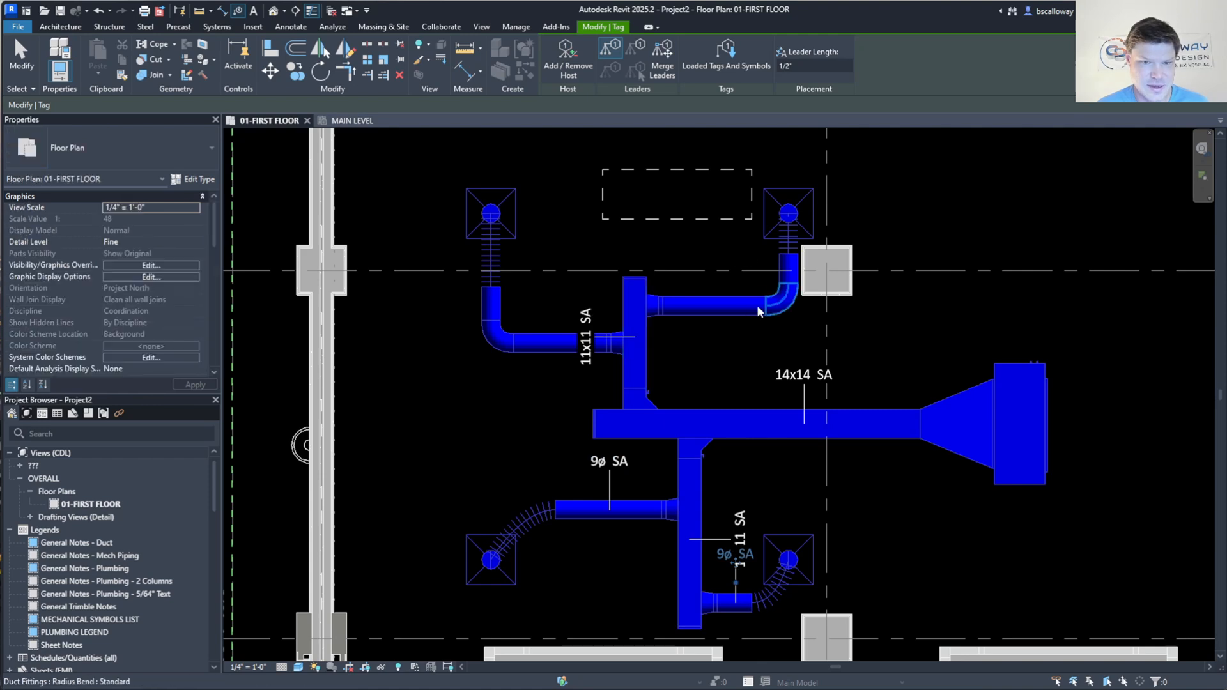
{"action": "left_click", "coordinate": [718, 305]}
{"action": "left_click", "coordinate": [538, 339]}
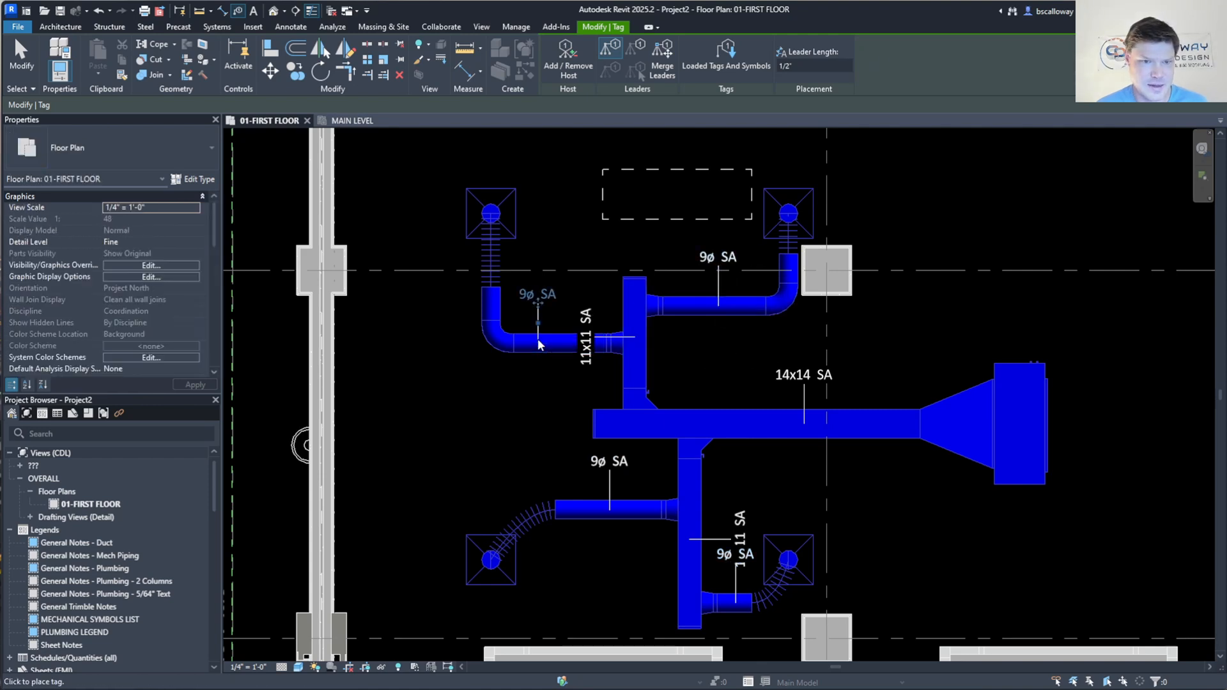
{"action": "key", "text": "Escape"}
{"action": "key", "text": "Escape"}
Turn off the leader lines on the four round duct size tags.
{"action": "left_click", "coordinate": [542, 301]}
{"action": "left_click", "coordinate": [728, 260], "text": "ctrl"}
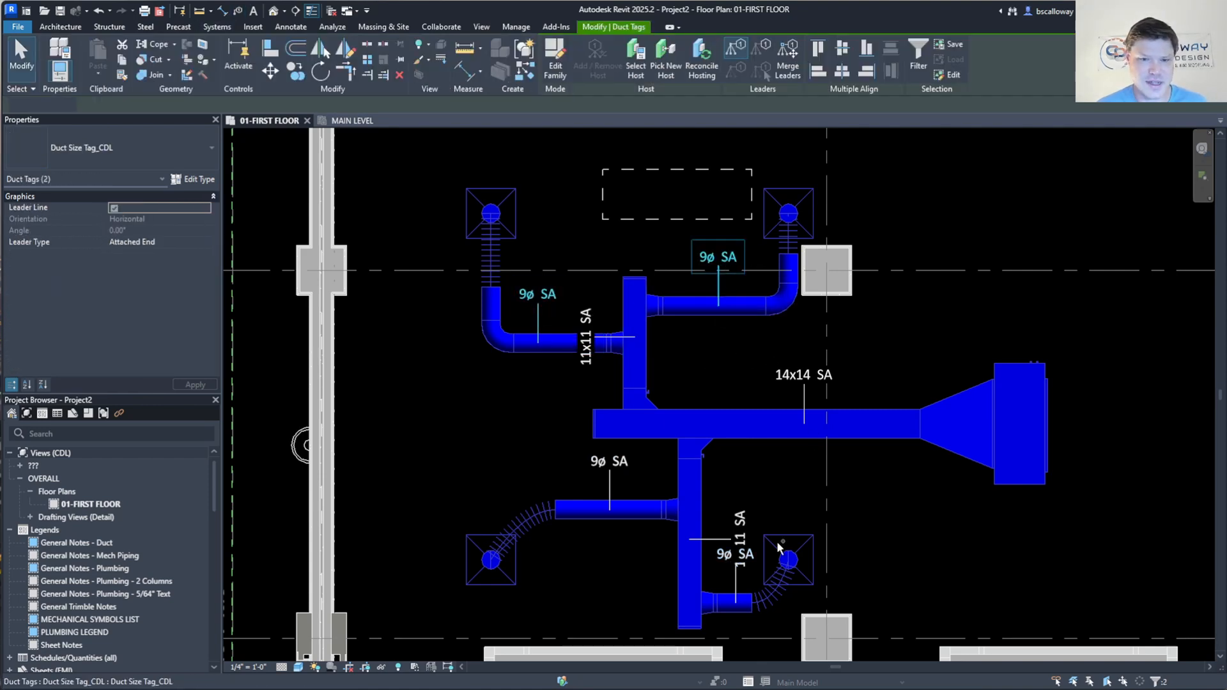
{"action": "left_click", "coordinate": [734, 583], "text": "ctrl"}
{"action": "left_click", "coordinate": [609, 461], "text": "ctrl"}
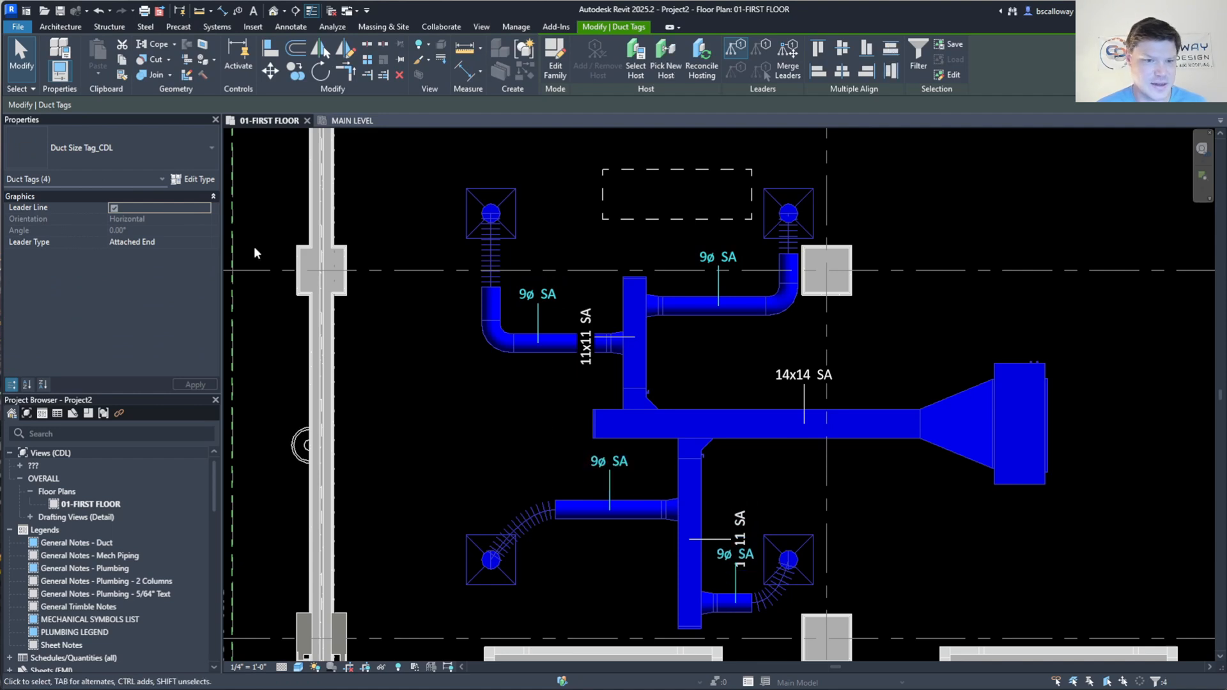
{"action": "left_click", "coordinate": [113, 208]}
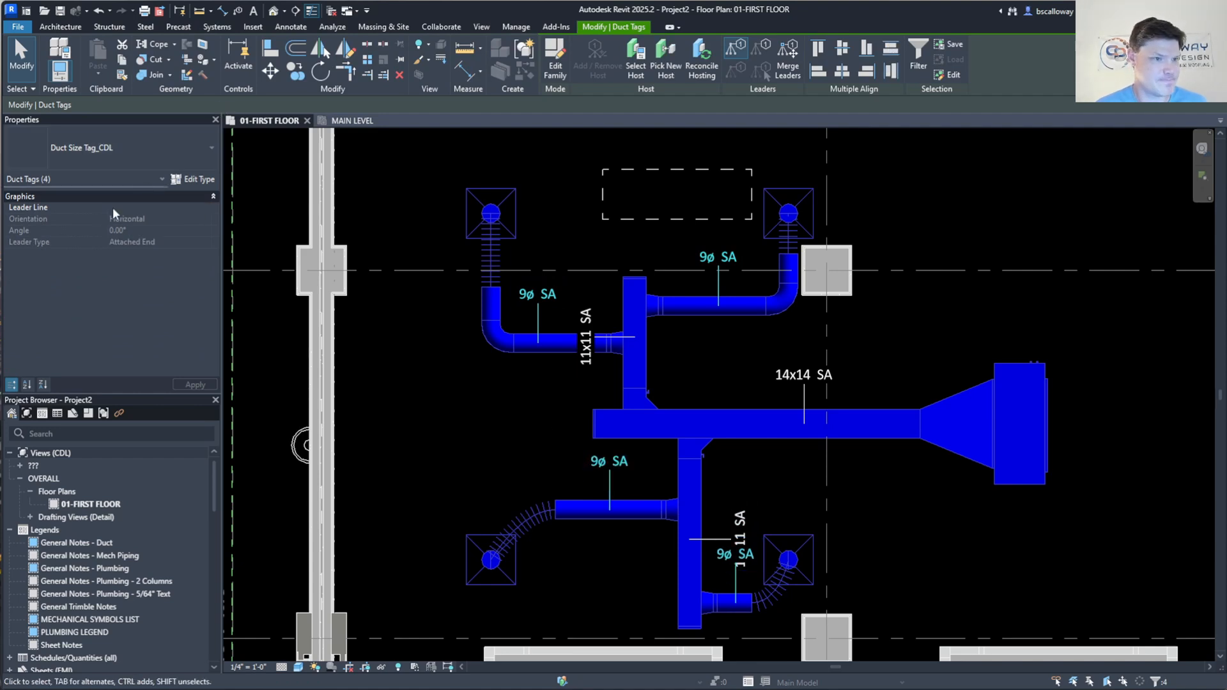
{"action": "key", "text": "Escape"}
Place the lower-right round duct's tag just beneath its duct and the lower-left round duct's tag on its duct.
{"action": "left_click_drag", "start_coordinate": [722, 566], "coordinate": [741, 632]}
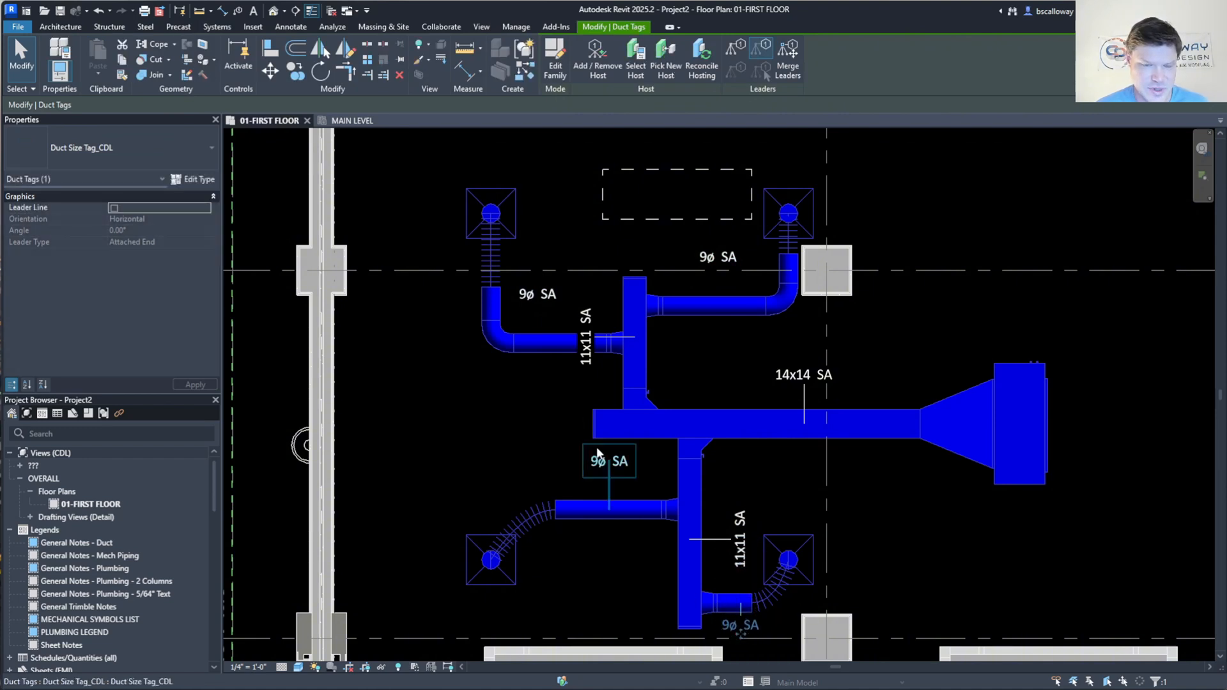
{"action": "left_click_drag", "start_coordinate": [611, 475], "coordinate": [617, 521]}
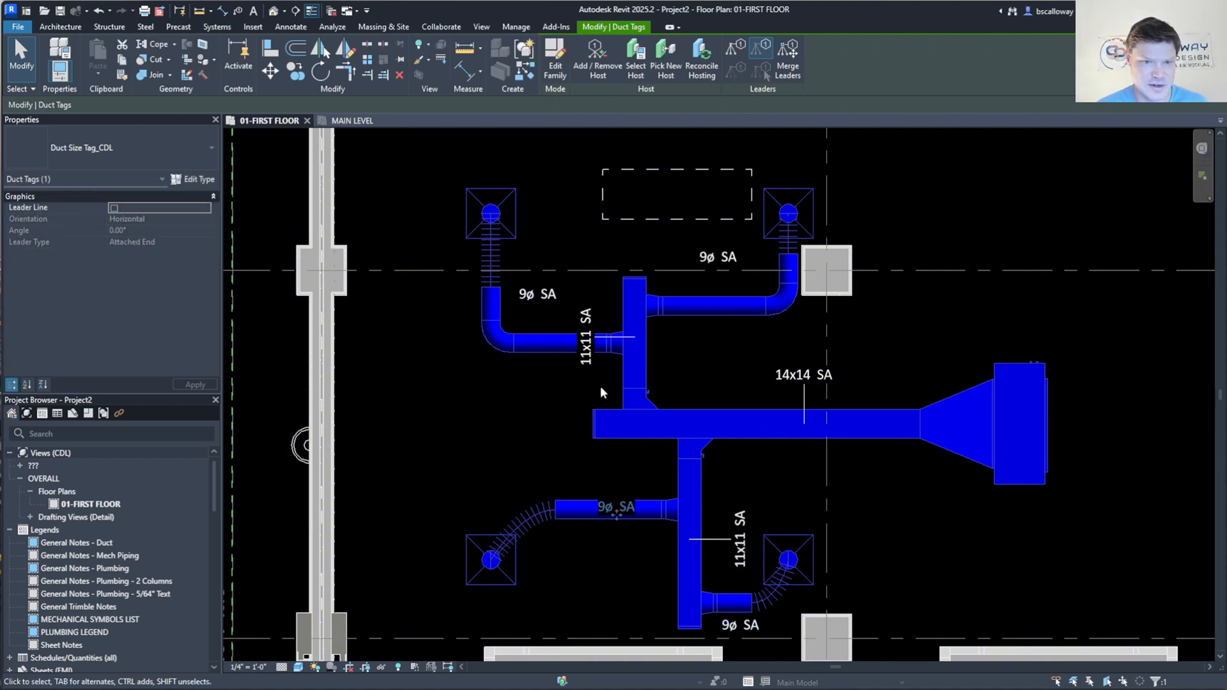
Remove the leaders from the upper rectangular branch and main duct tags, and move both tags onto their ducts.
{"action": "left_click", "coordinate": [589, 359]}
{"action": "left_click", "coordinate": [114, 207]}
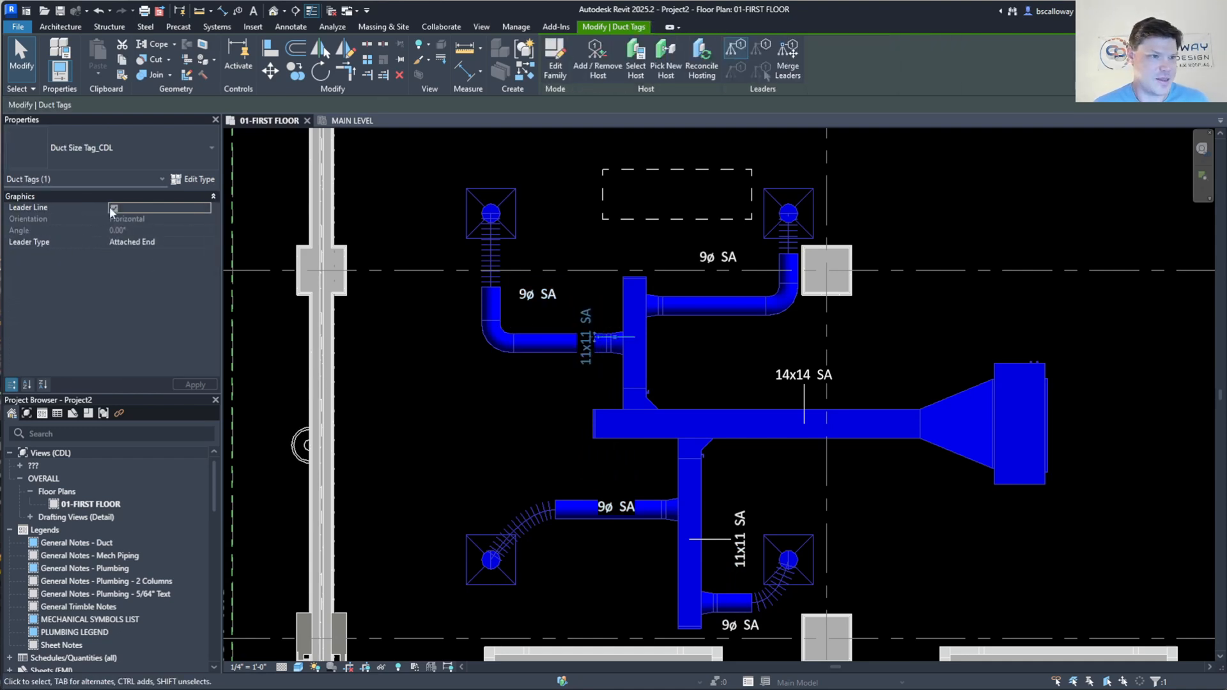
{"action": "left_click_drag", "start_coordinate": [591, 337], "coordinate": [642, 336]}
{"action": "left_click", "coordinate": [799, 378]}
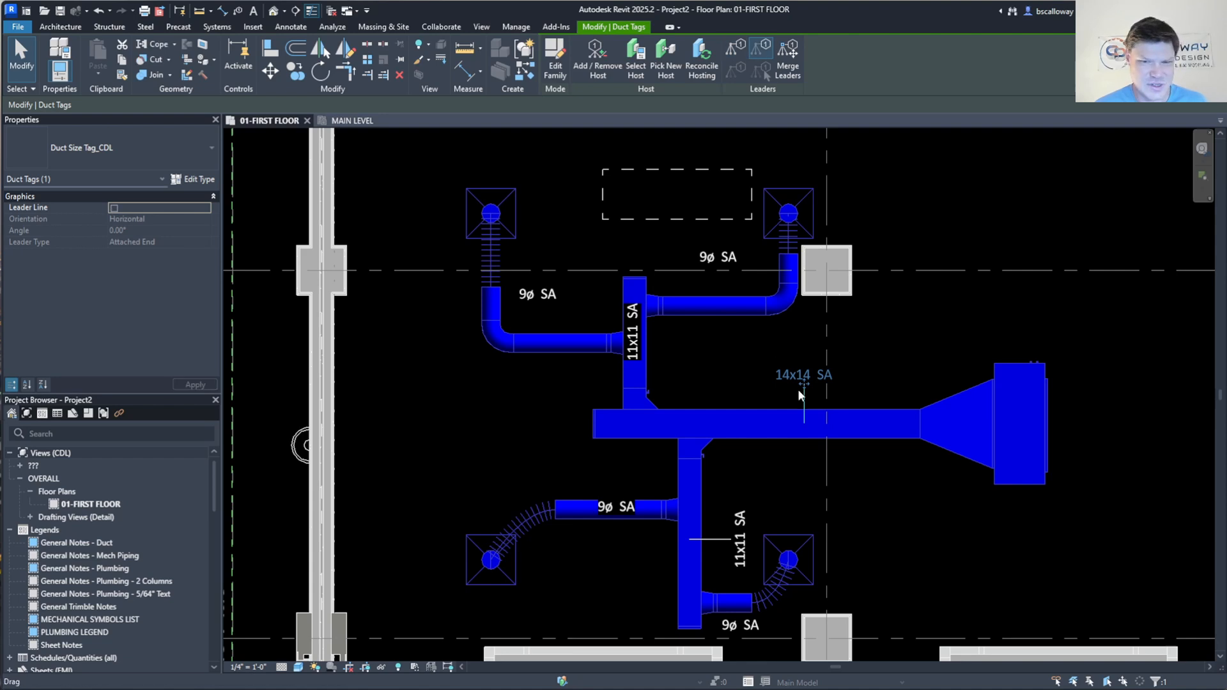
{"action": "left_click_drag", "start_coordinate": [799, 394], "coordinate": [797, 441]}
Move the size tags of the two upper round ducts onto their ducts.
{"action": "left_click", "coordinate": [713, 247]}
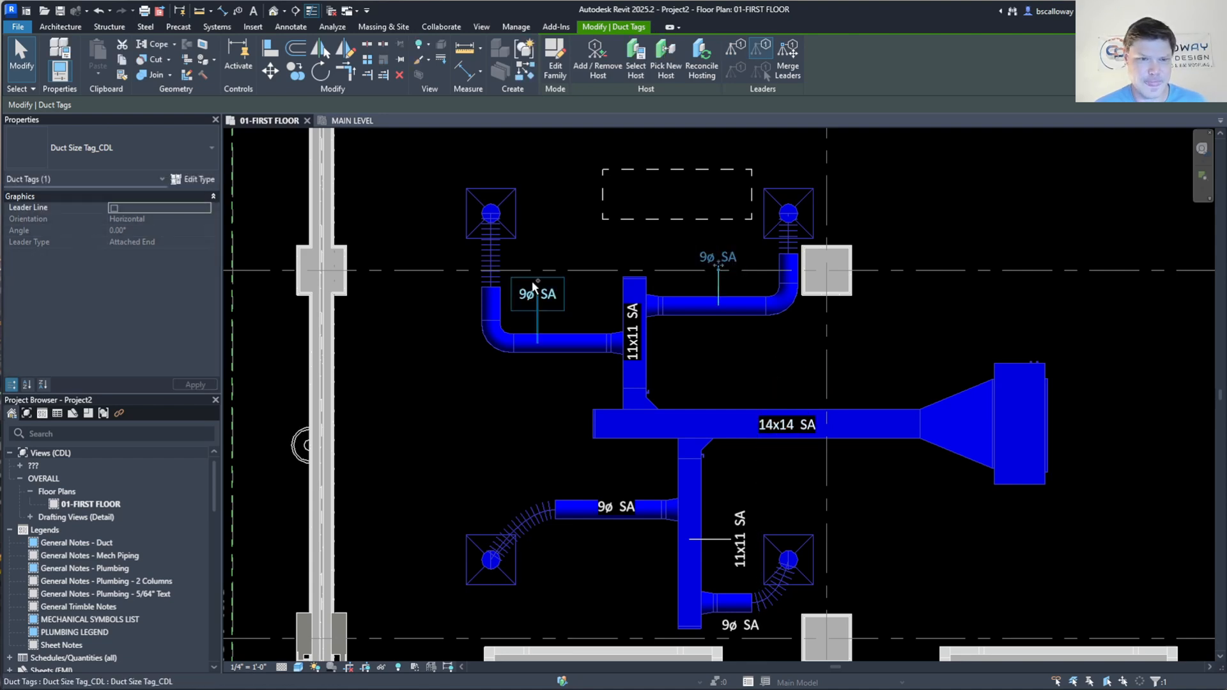
{"action": "key", "text": "Escape"}
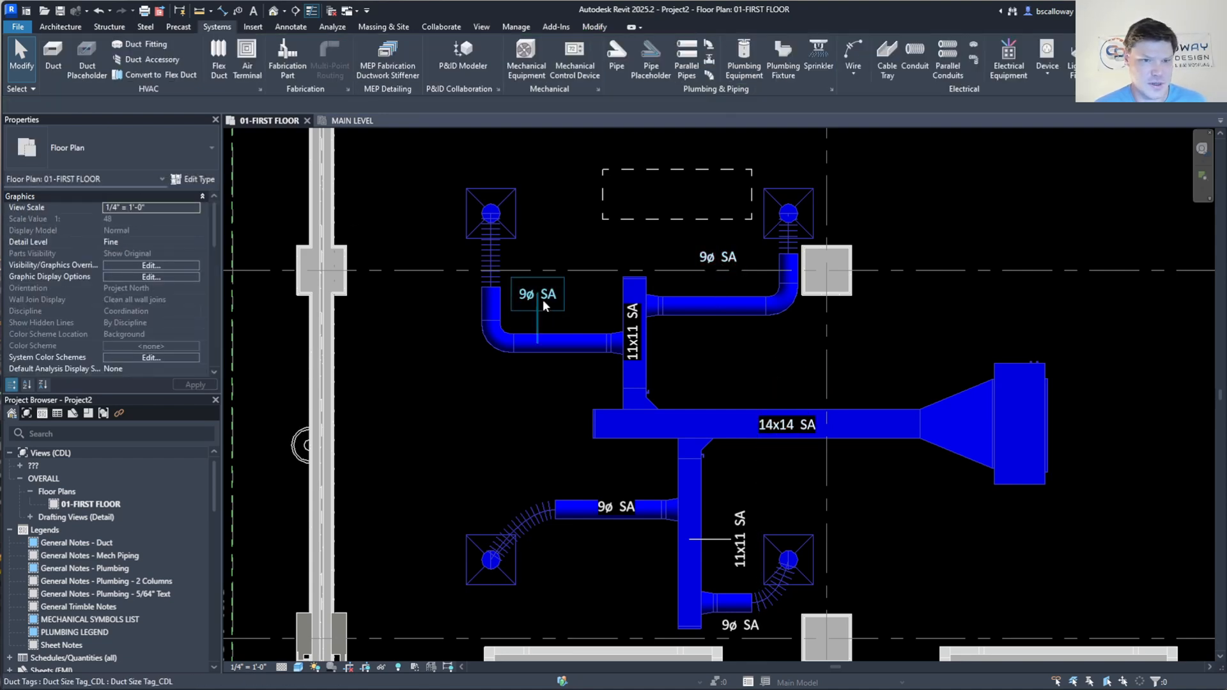
{"action": "left_click_drag", "start_coordinate": [543, 299], "coordinate": [549, 350]}
{"action": "left_click", "coordinate": [738, 256]}
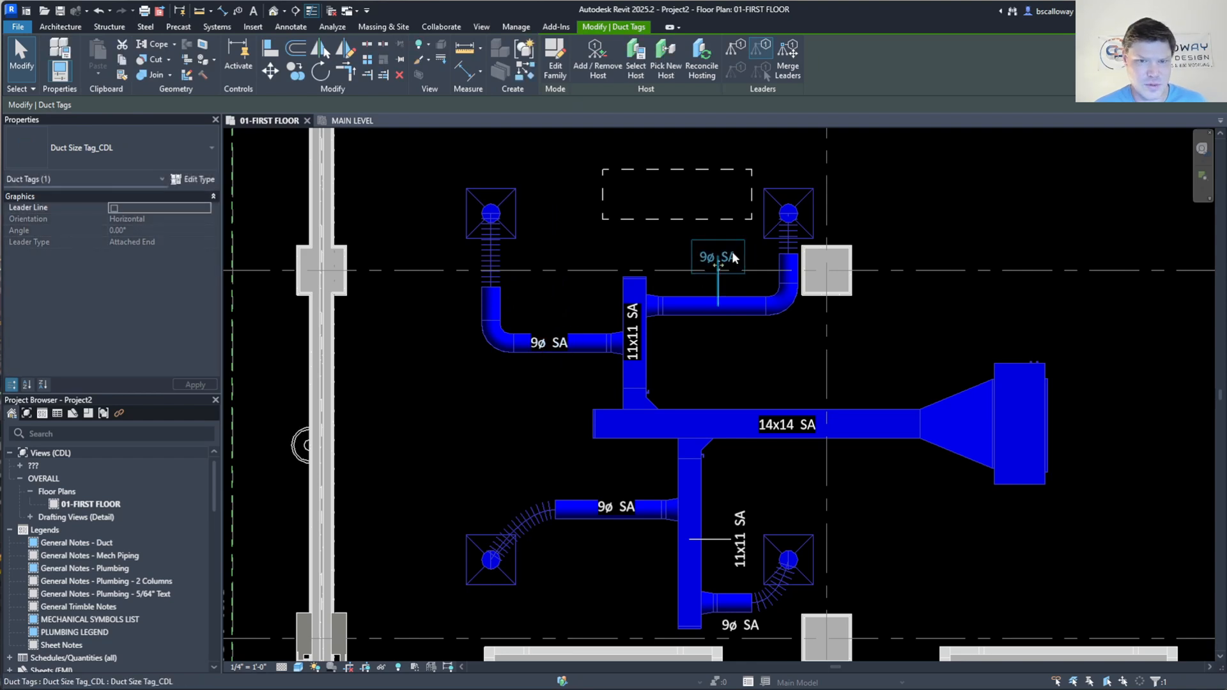
{"action": "left_click_drag", "start_coordinate": [733, 256], "coordinate": [732, 308]}
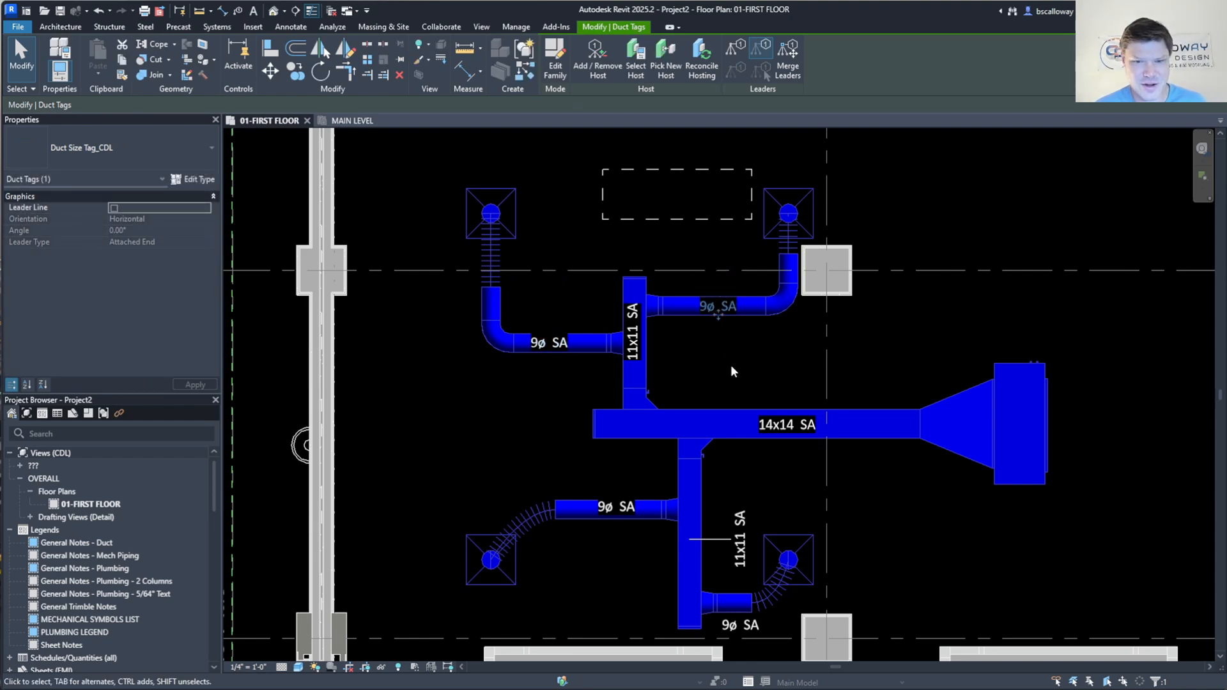
Shift the upper rectangular branch's size tag slightly along the duct toward the main duct.
{"action": "left_click", "coordinate": [635, 329]}
{"action": "scroll", "coordinate": [637, 332], "scroll_direction": "up", "scroll_amount": 3}
{"action": "left_click_drag", "start_coordinate": [647, 327], "coordinate": [656, 351]}
{"action": "left_click", "coordinate": [790, 406]}
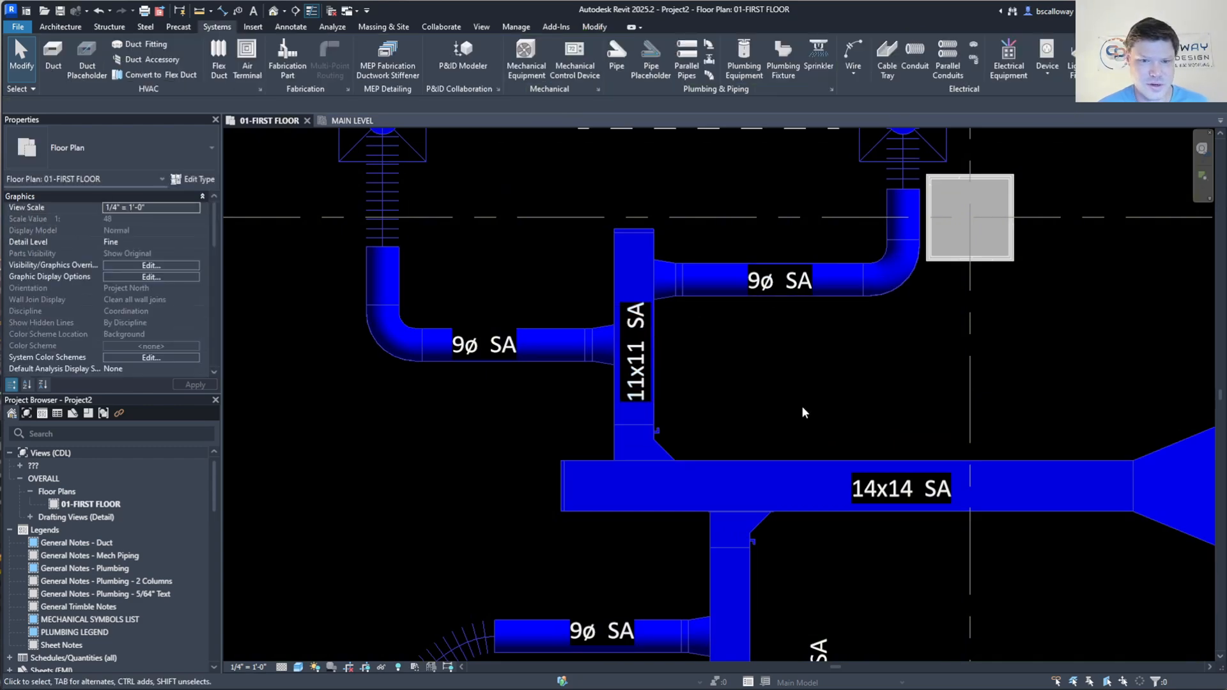
Remove the leader from the lower rectangular branch's size tag and move the tag onto its duct.
{"action": "scroll", "coordinate": [799, 409], "scroll_direction": "down", "scroll_amount": 3}
{"action": "middle_click_drag", "start_coordinate": [803, 410], "coordinate": [686, 349]}
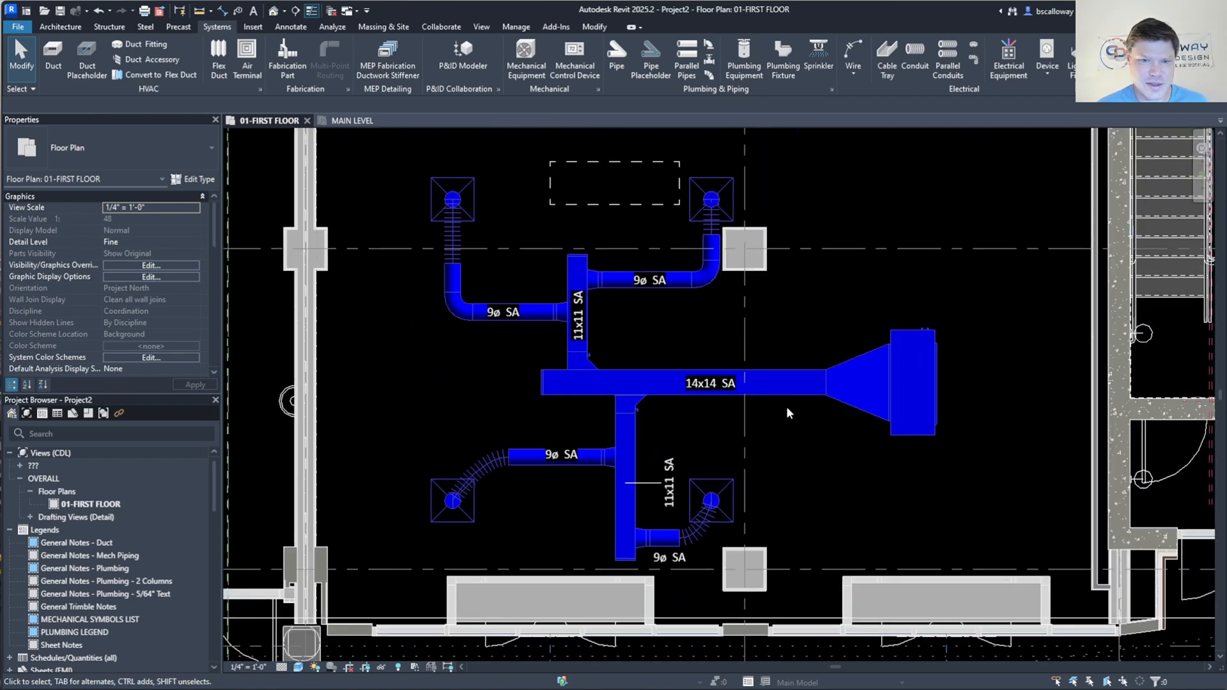
{"action": "middle_click_drag", "start_coordinate": [784, 402], "coordinate": [807, 374]}
{"action": "left_click", "coordinate": [690, 455]}
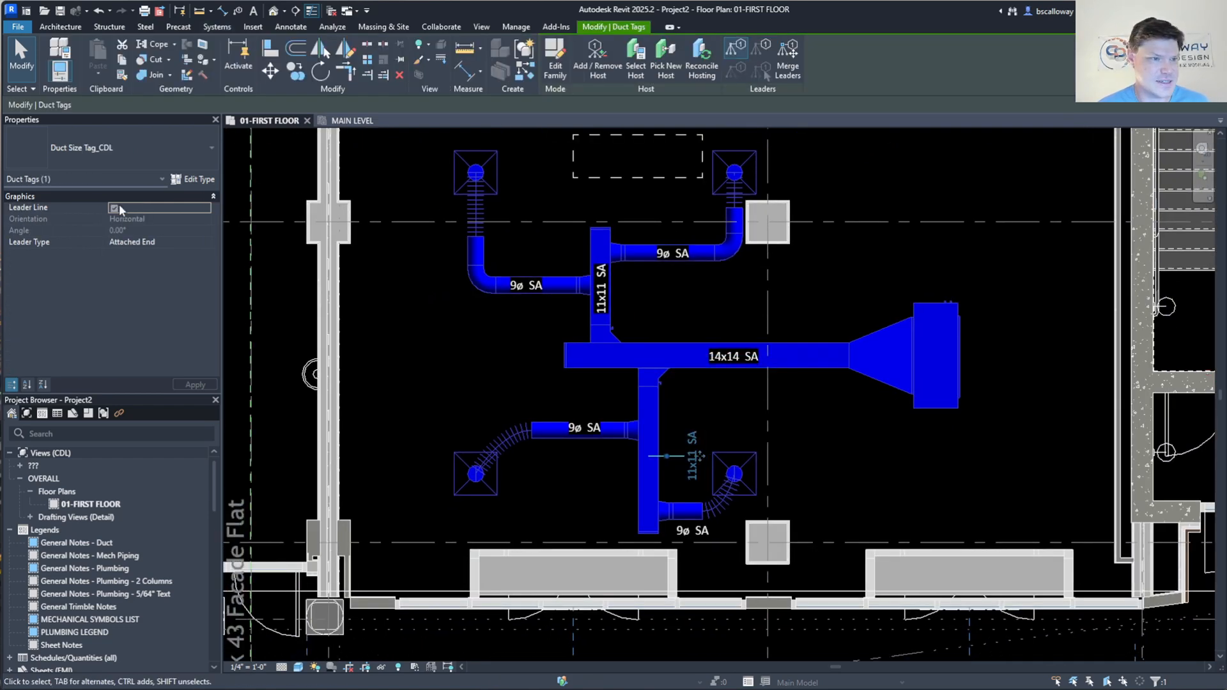
{"action": "left_click_drag", "start_coordinate": [701, 456], "coordinate": [660, 445]}
Try the SIZE and SIZE ABV tag types on the lower rectangular branch's size tag.
{"action": "left_click", "coordinate": [137, 145]}
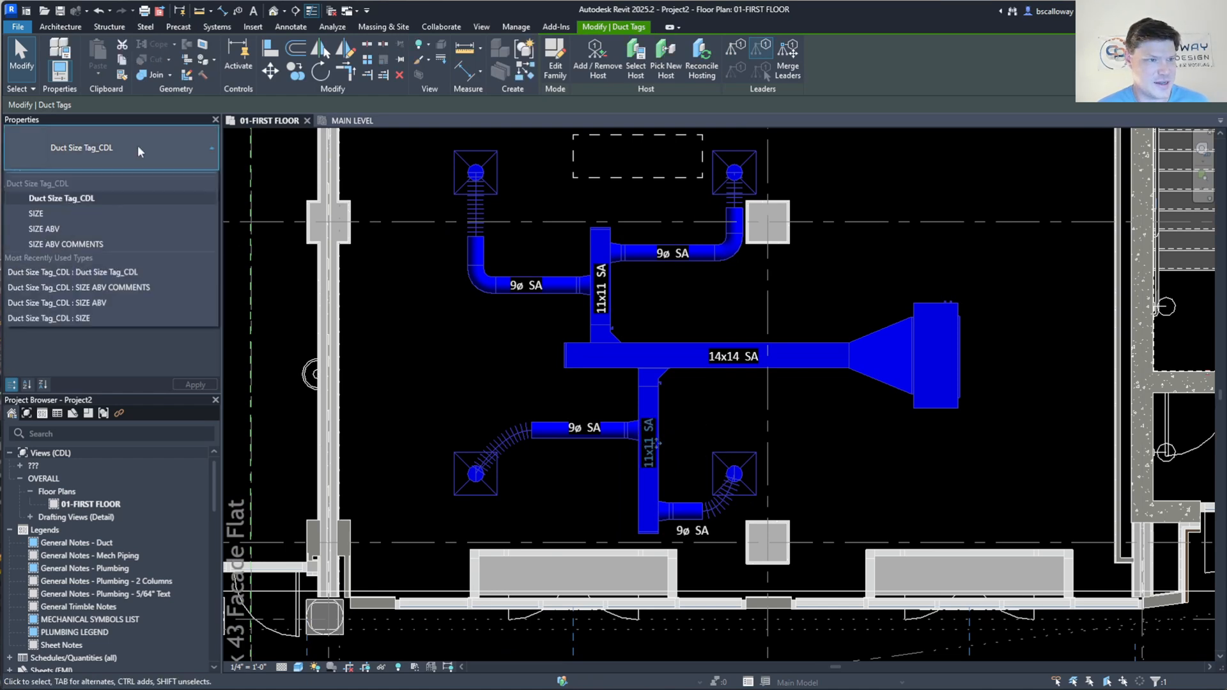
{"action": "left_click", "coordinate": [97, 227]}
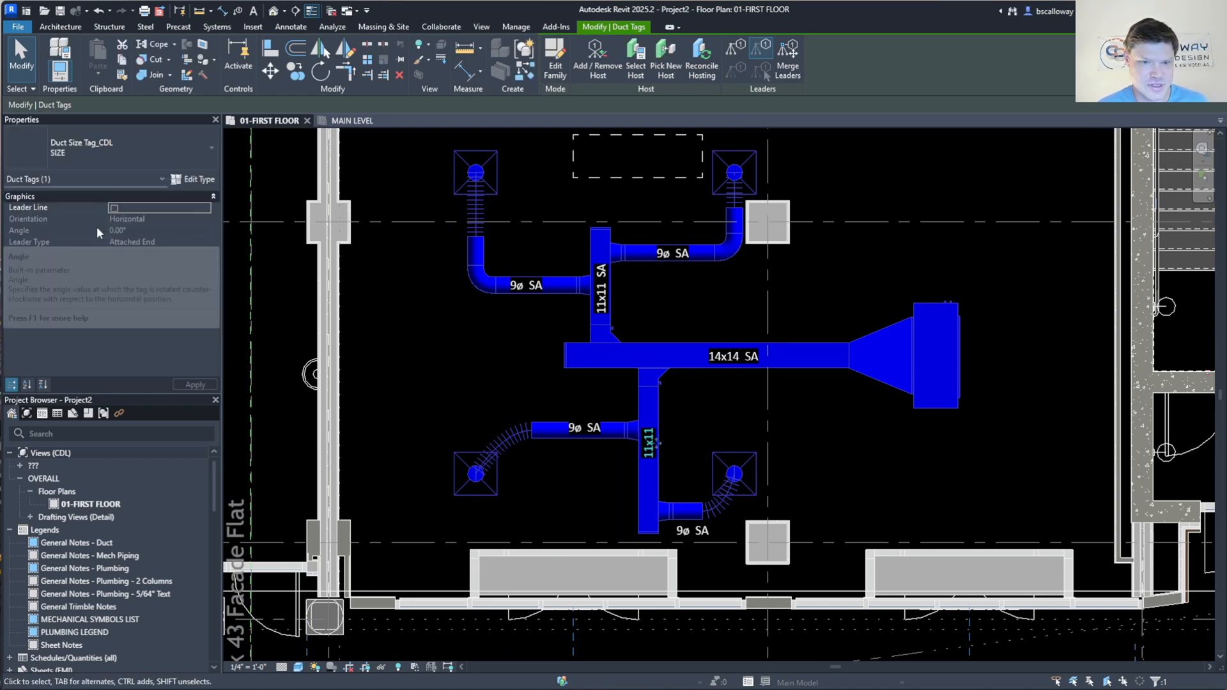
{"action": "left_click", "coordinate": [115, 149]}
{"action": "left_click", "coordinate": [90, 239]}
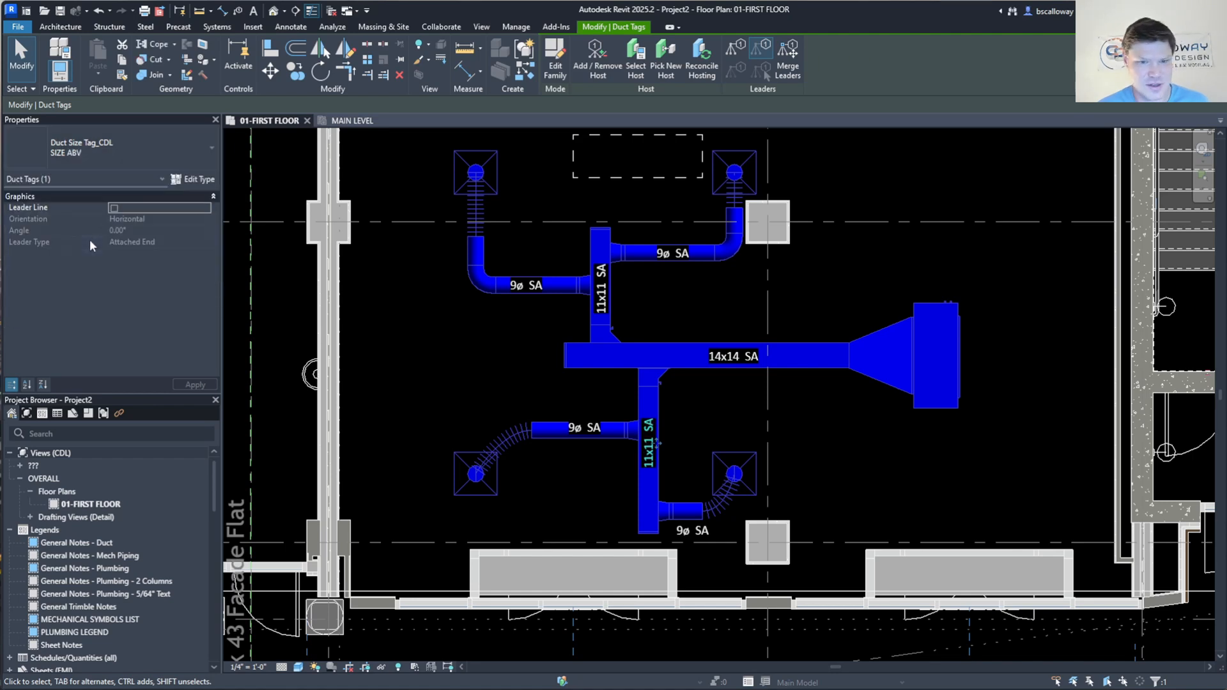
Switch the lower rectangular branch's tag to the SIZE ABV COMMENTS type and deselect it.
{"action": "left_click", "coordinate": [114, 147]}
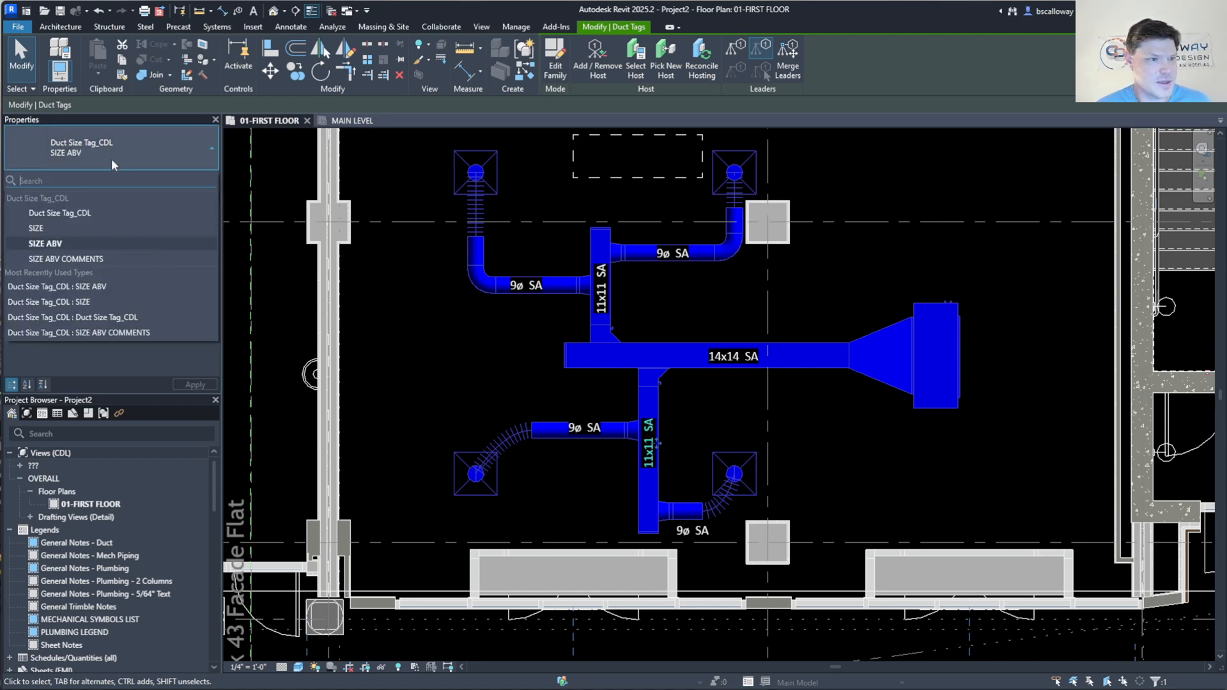
{"action": "left_click", "coordinate": [95, 262]}
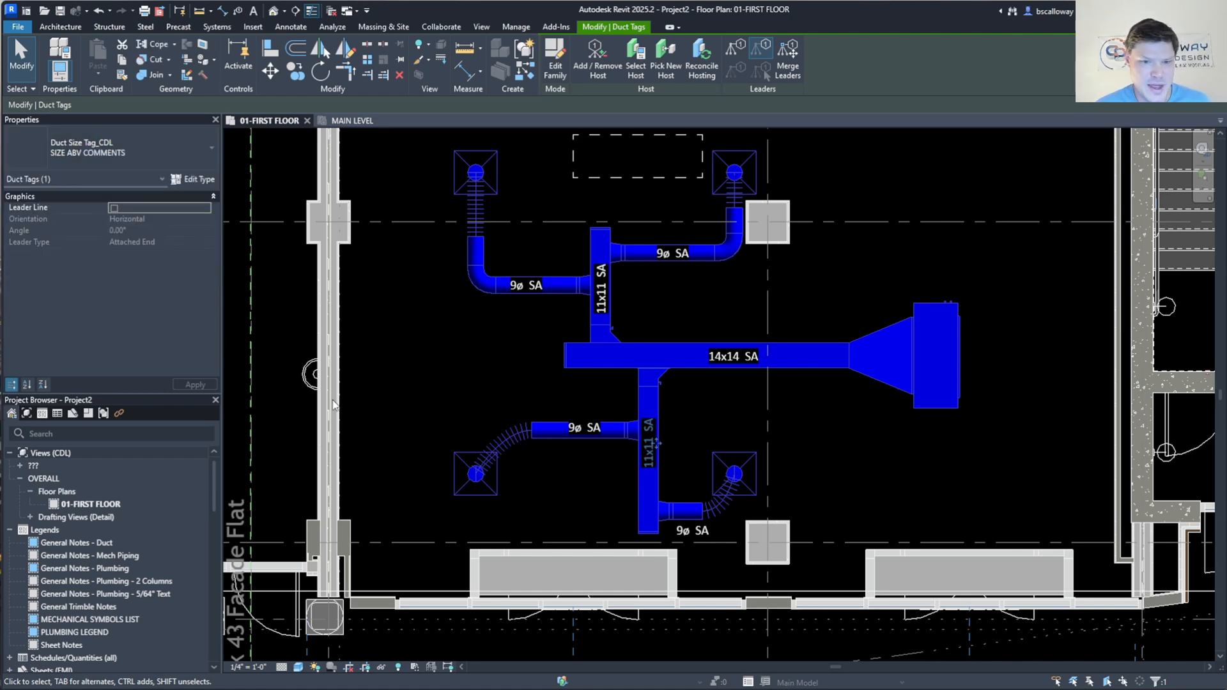
{"action": "left_click", "coordinate": [692, 425]}
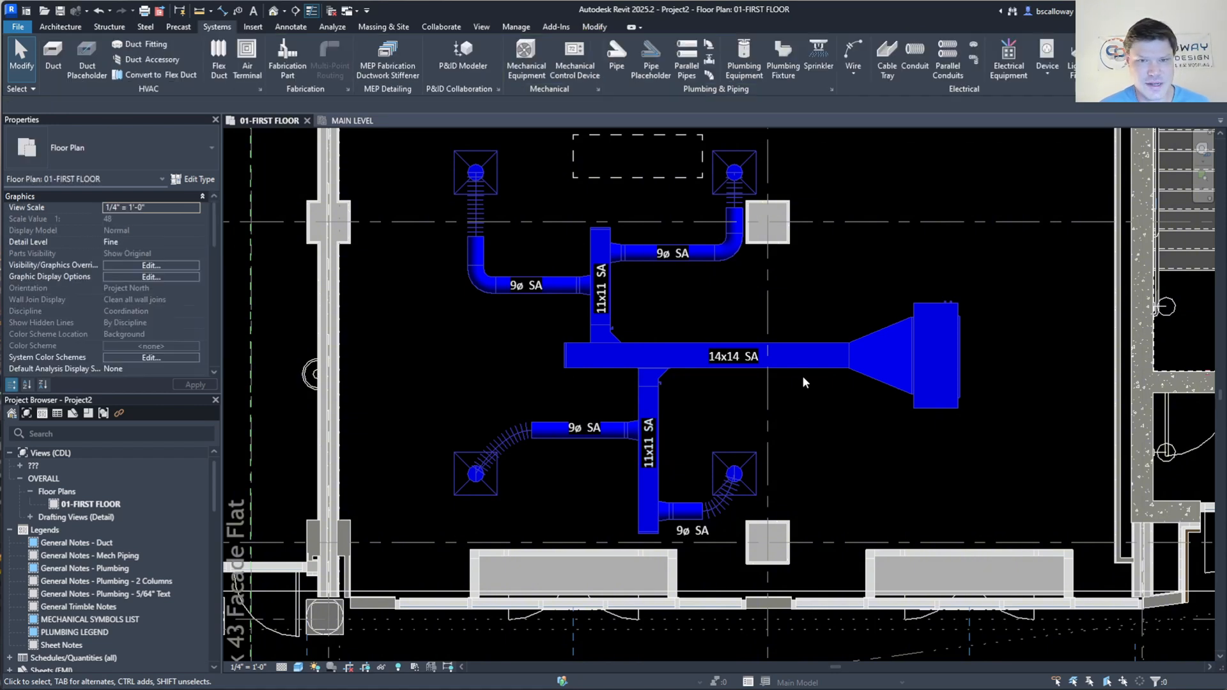